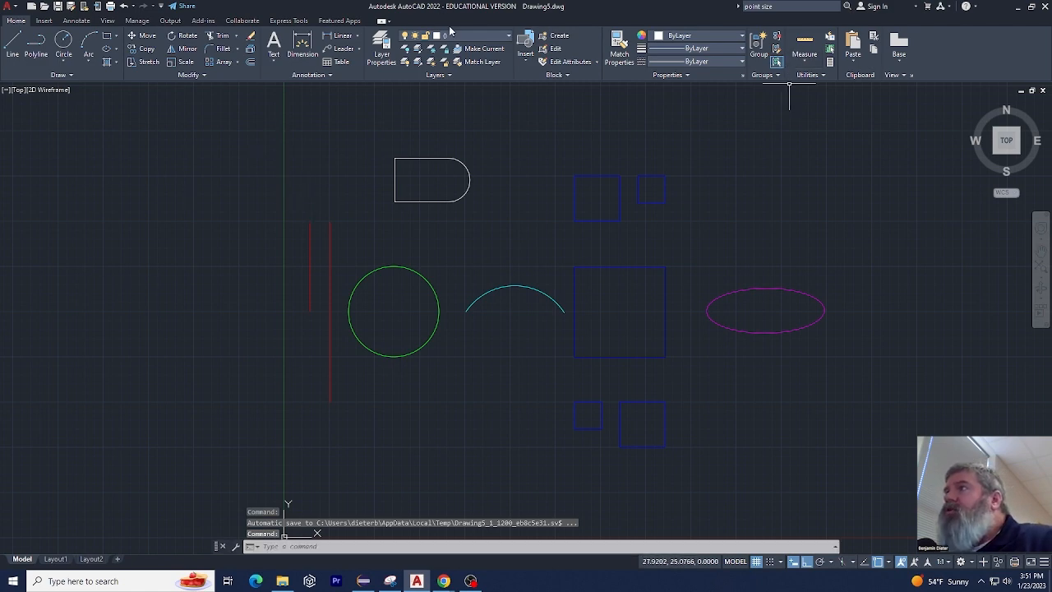
# Freeze and thaw the Polyline layer that holds the D-shaped outline, and switch that layer off and back on
pyautogui.click(503, 36)
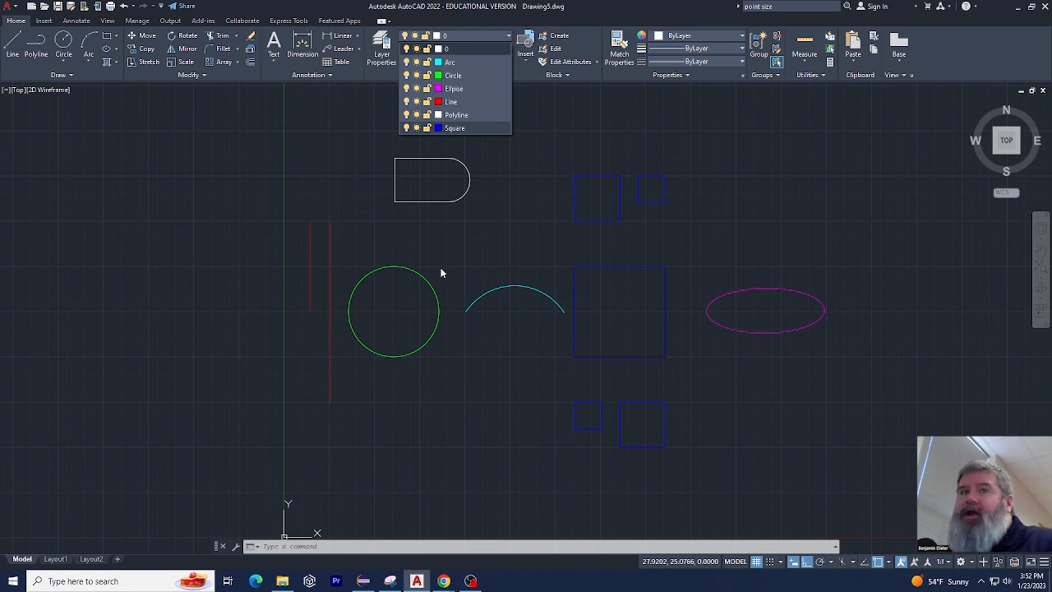
pyautogui.click(357, 219)
pyautogui.click(431, 156)
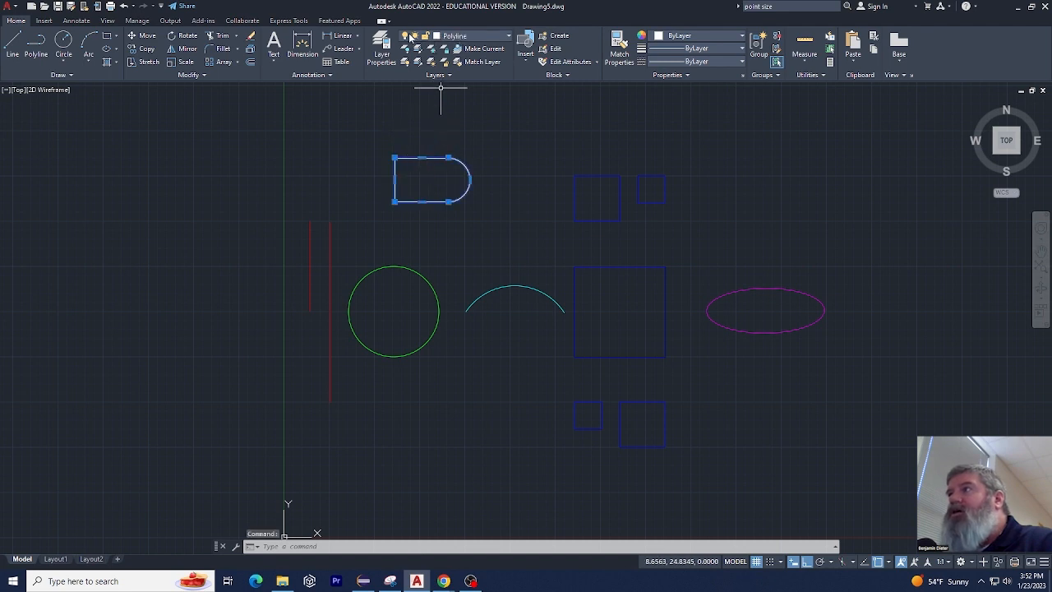
pyautogui.click(412, 37)
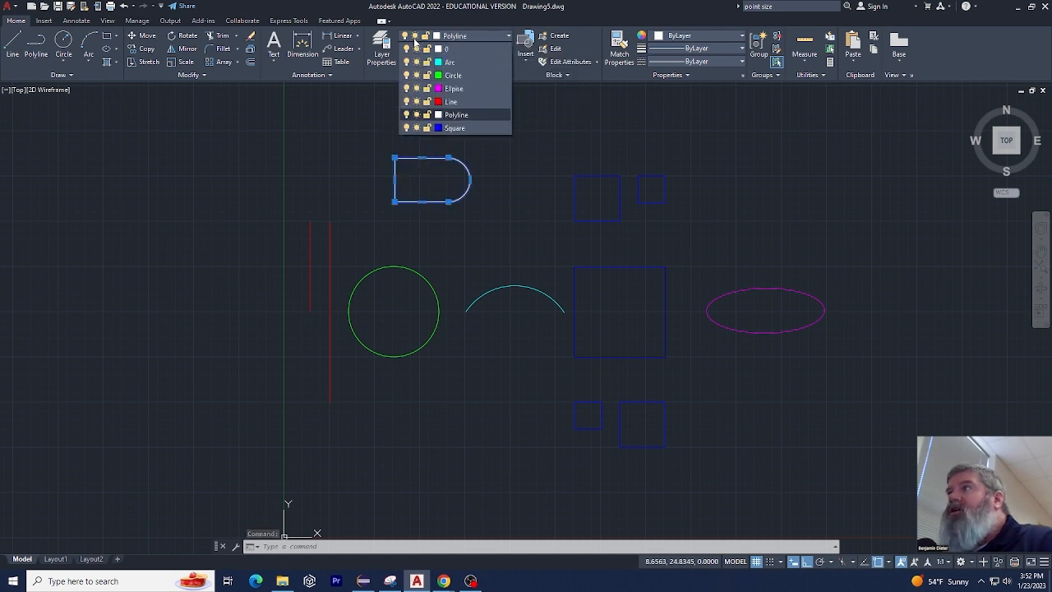
pyautogui.click(416, 114)
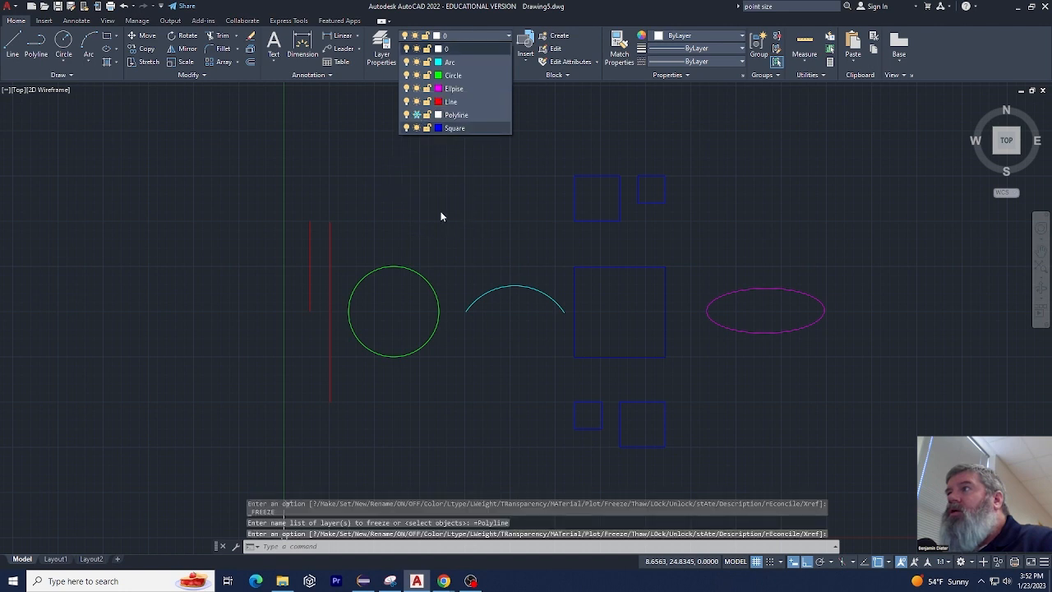
pyautogui.click(416, 114)
pyautogui.click(406, 115)
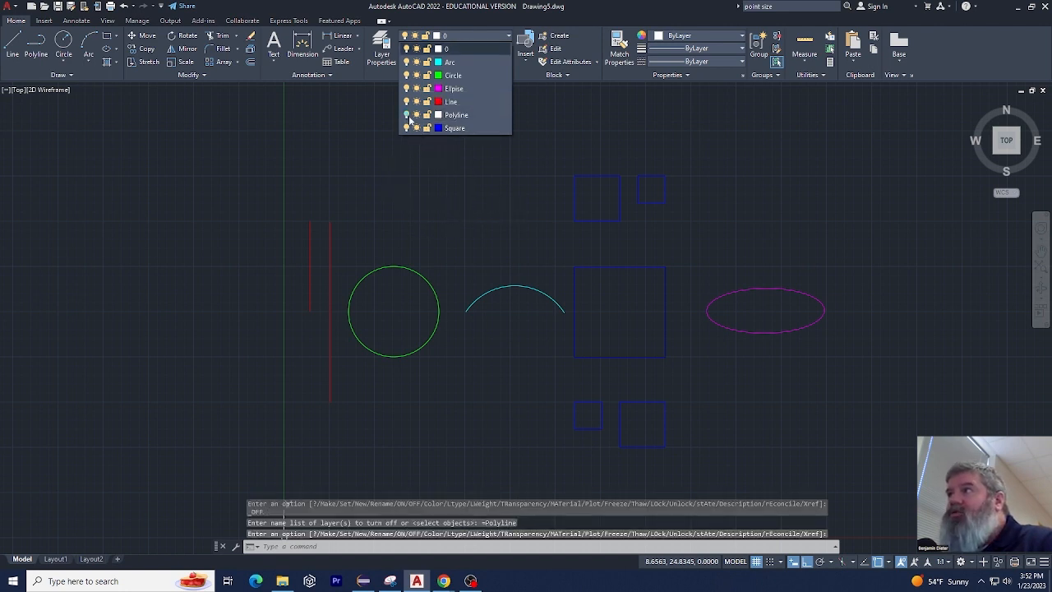
pyautogui.click(407, 115)
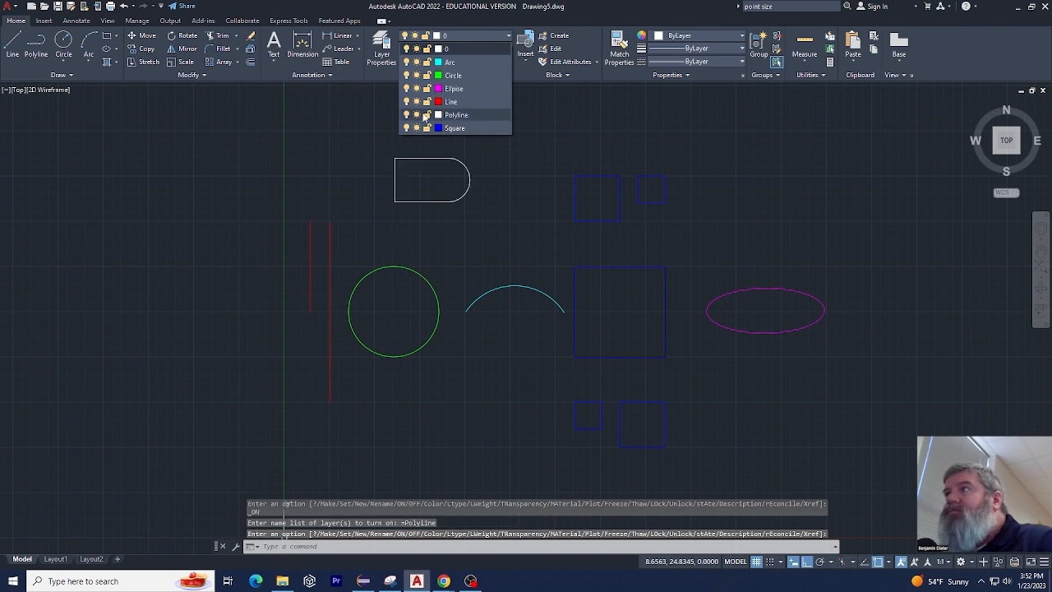
# Freeze the Polyline layer and try to make it the current layer
pyautogui.click(418, 115)
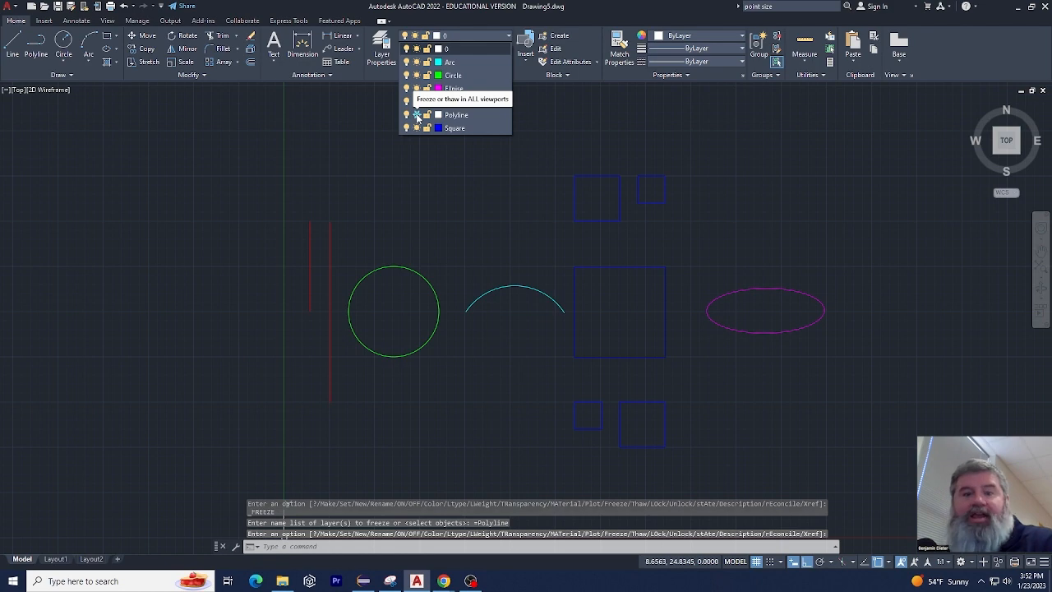
pyautogui.click(418, 115)
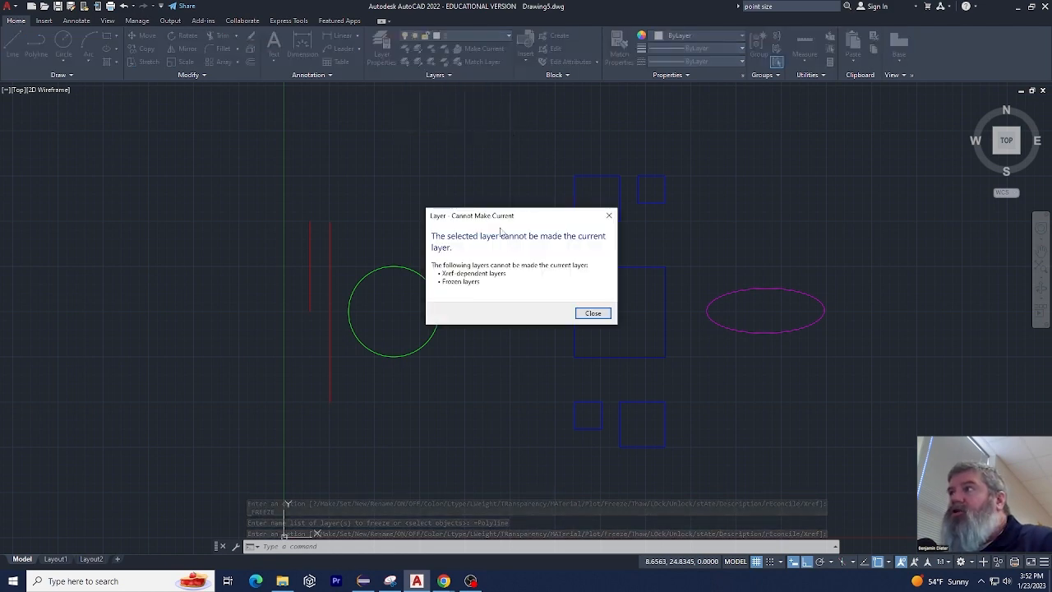
pyautogui.click(589, 310)
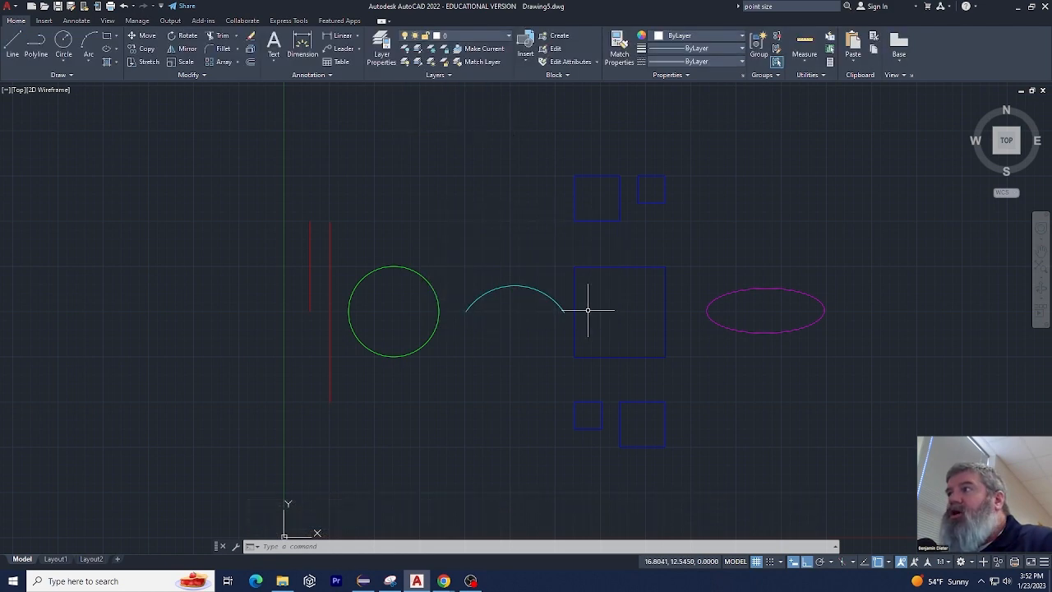
# Thaw the Polyline layer, leave it turned on and make it the current layer
pyautogui.click(503, 38)
pyautogui.click(415, 115)
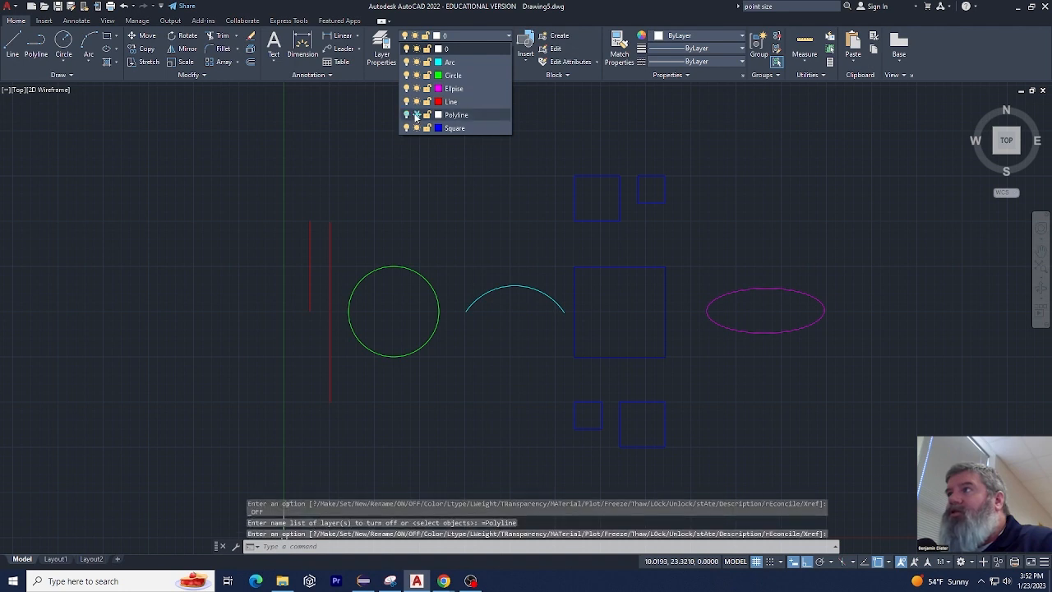
pyautogui.click(407, 115)
pyautogui.click(401, 111)
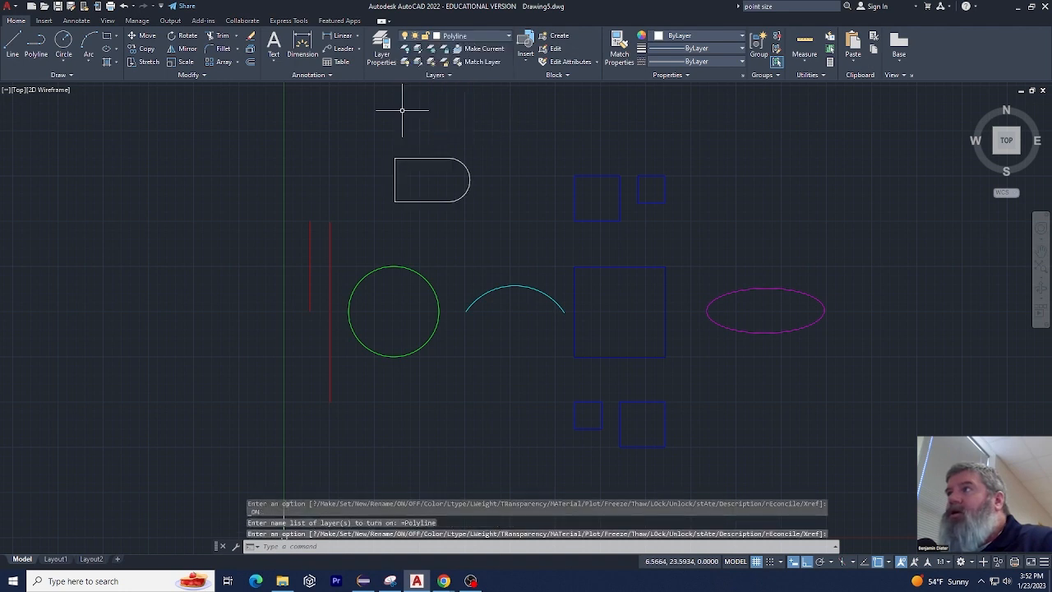
# Turn off the Polyline layer while it is current, choosing to turn the current layer off
pyautogui.click(436, 38)
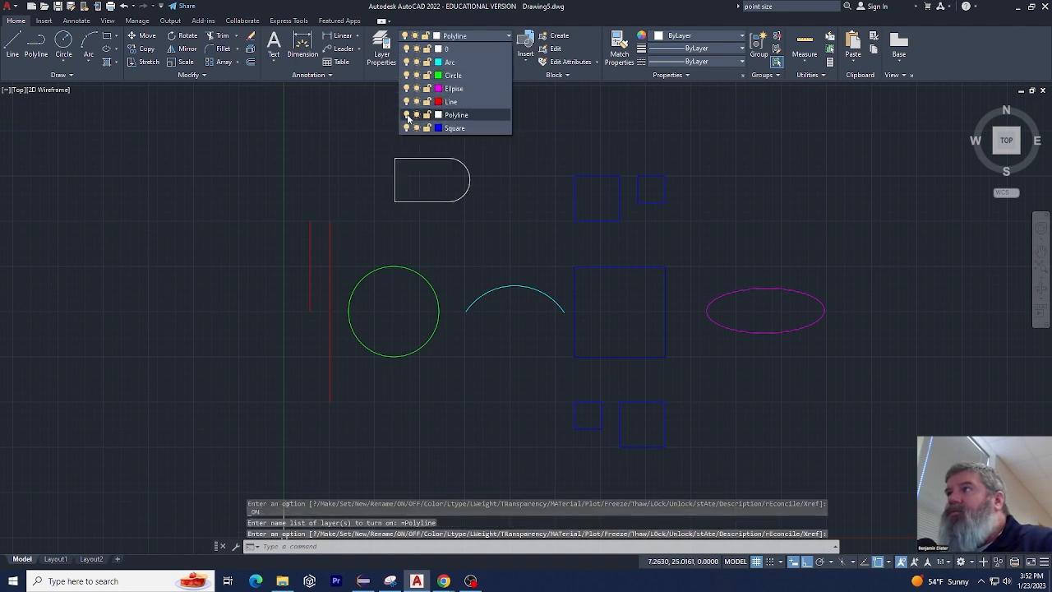
pyautogui.click(407, 115)
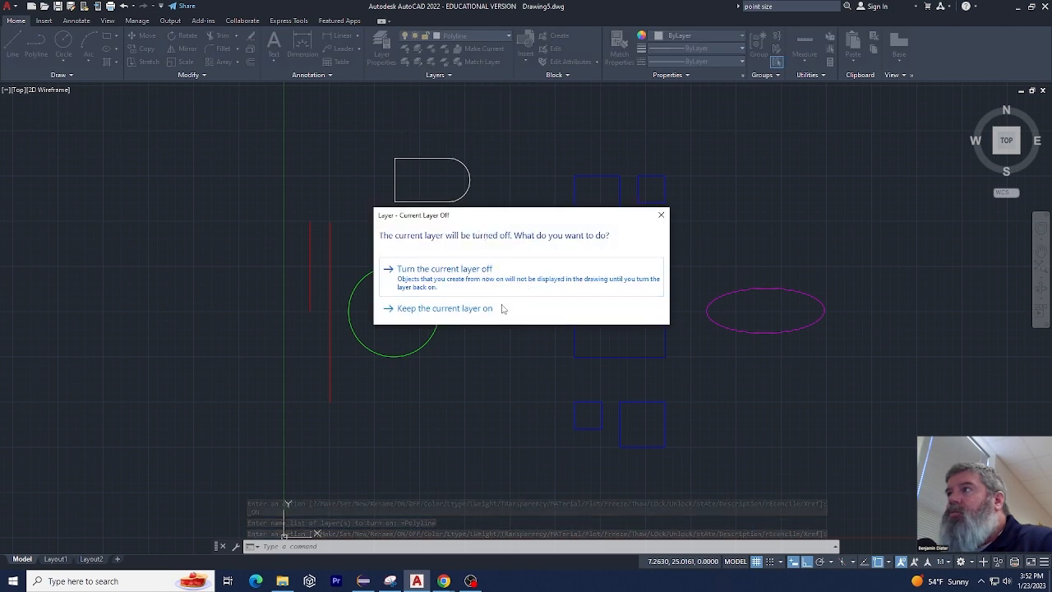
pyautogui.click(497, 274)
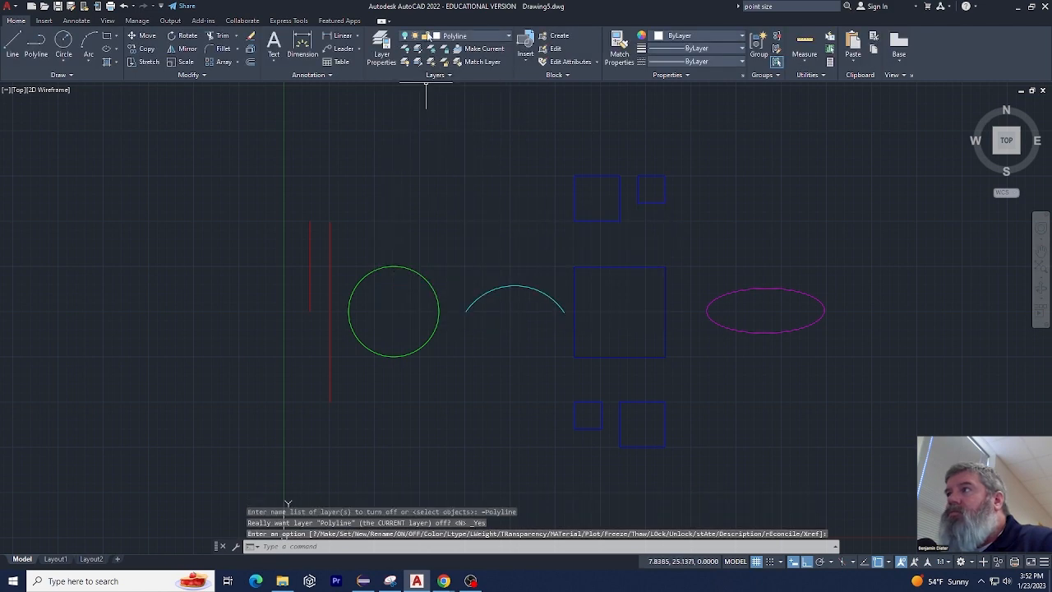
# Turn the Polyline layer back on, keeping the Circle layer's colour green
pyautogui.click(499, 36)
pyautogui.click(422, 80)
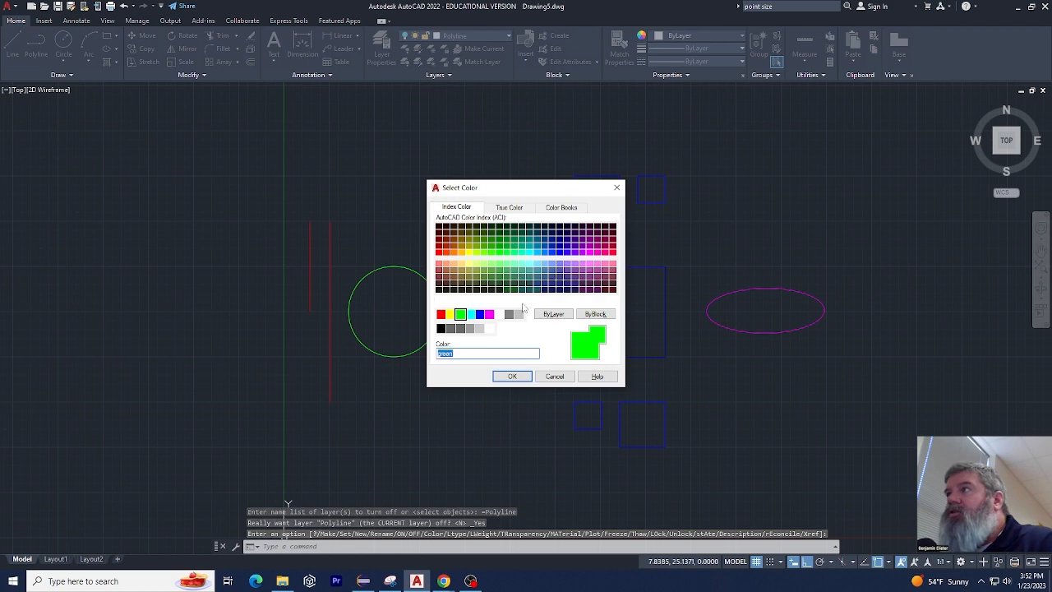
pyautogui.click(512, 376)
pyautogui.click(503, 38)
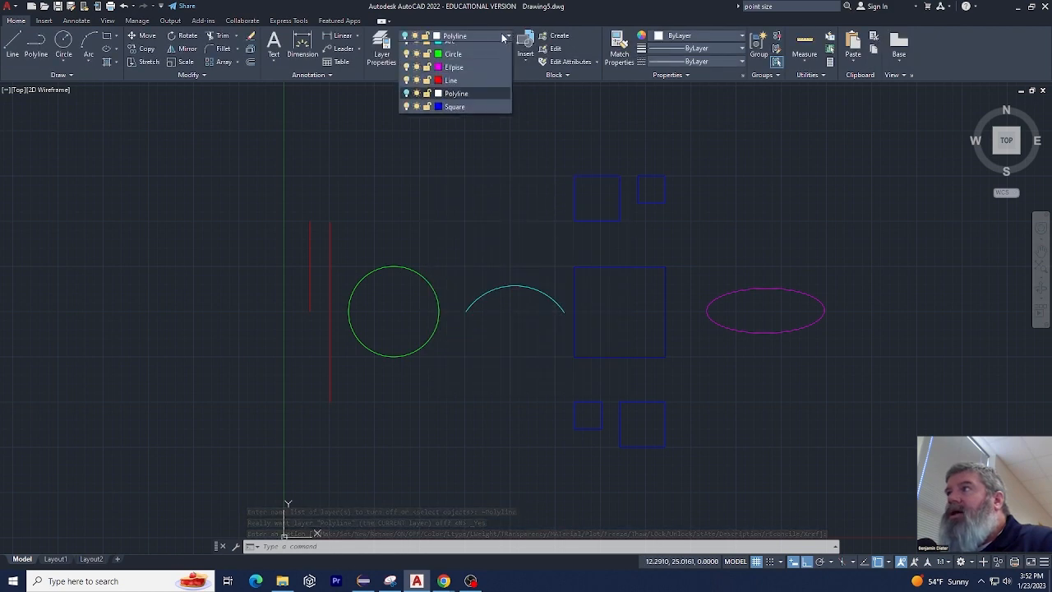
pyautogui.click(406, 115)
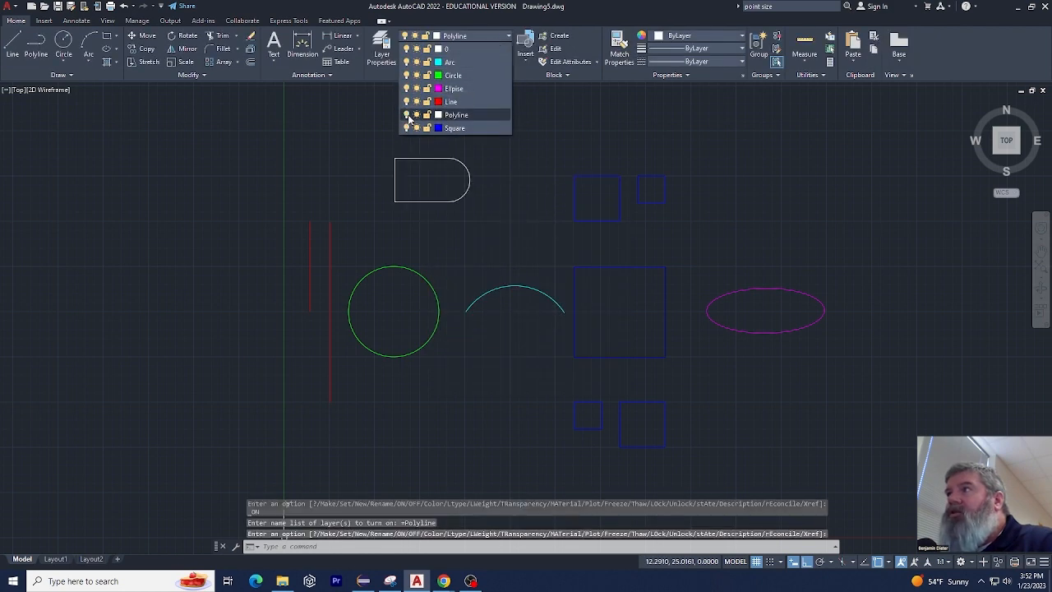
pyautogui.click(318, 155)
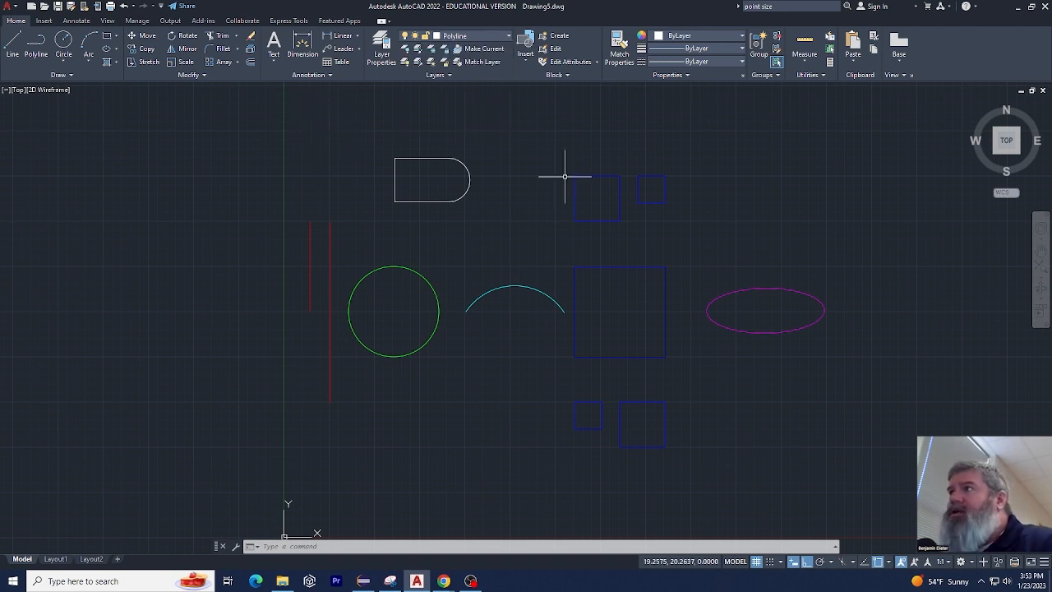
# Override the colour of the longer red vertical line with 153,27,30, keep it on the Line layer and deselect it
pyautogui.click(330, 256)
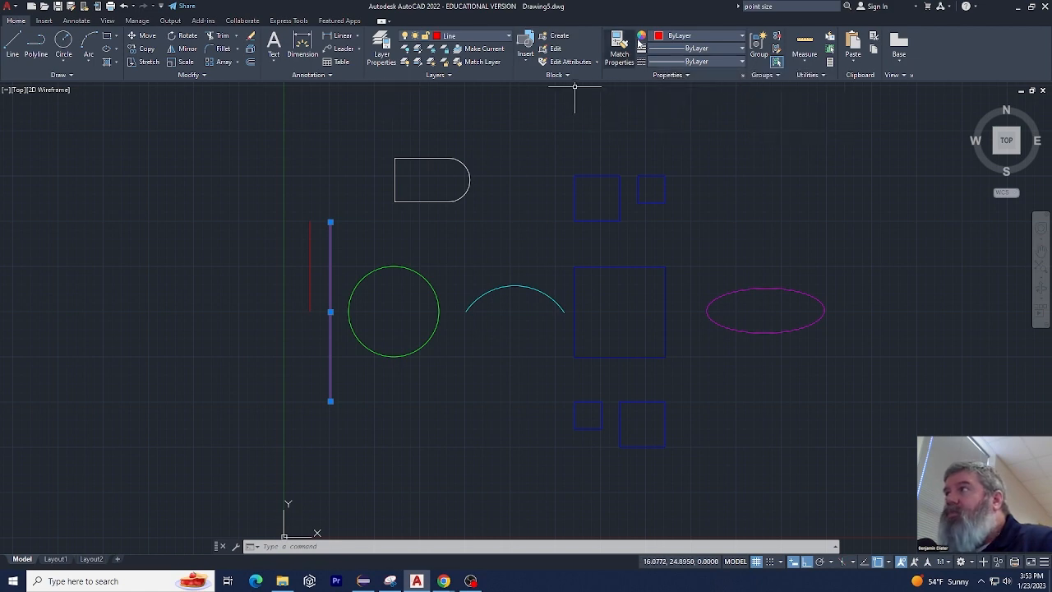
pyautogui.click(667, 41)
pyautogui.click(682, 82)
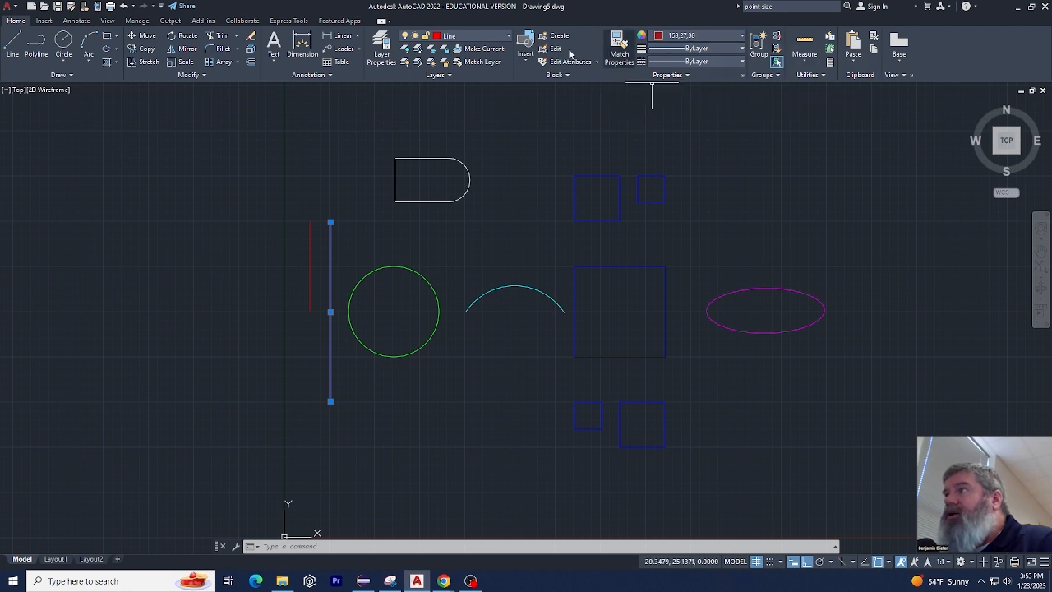
pyautogui.click(491, 35)
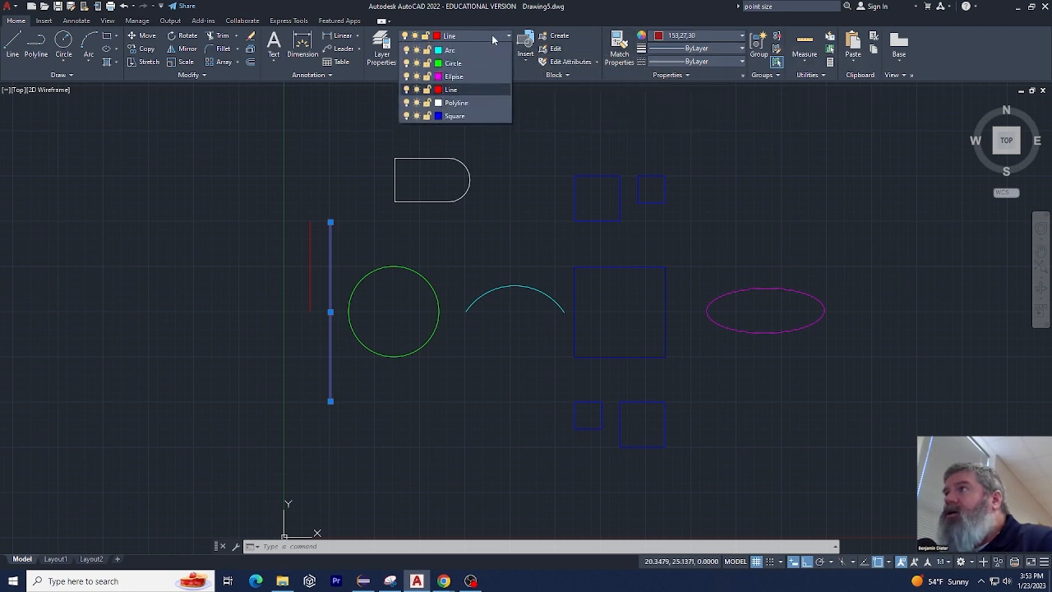
pyautogui.click(356, 152)
pyautogui.click(332, 165)
pyautogui.click(330, 165)
pyautogui.press('Escape')
pyautogui.press('Escape')
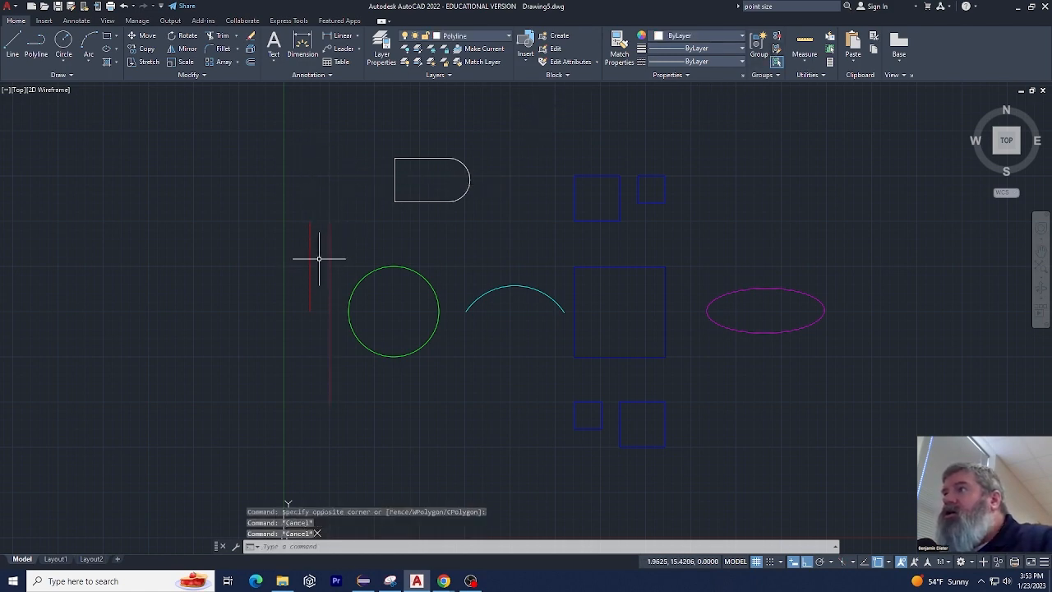
# Set the longer vertical line's colour back to ByLayer and clear the selection
pyautogui.click(331, 242)
pyautogui.click(699, 36)
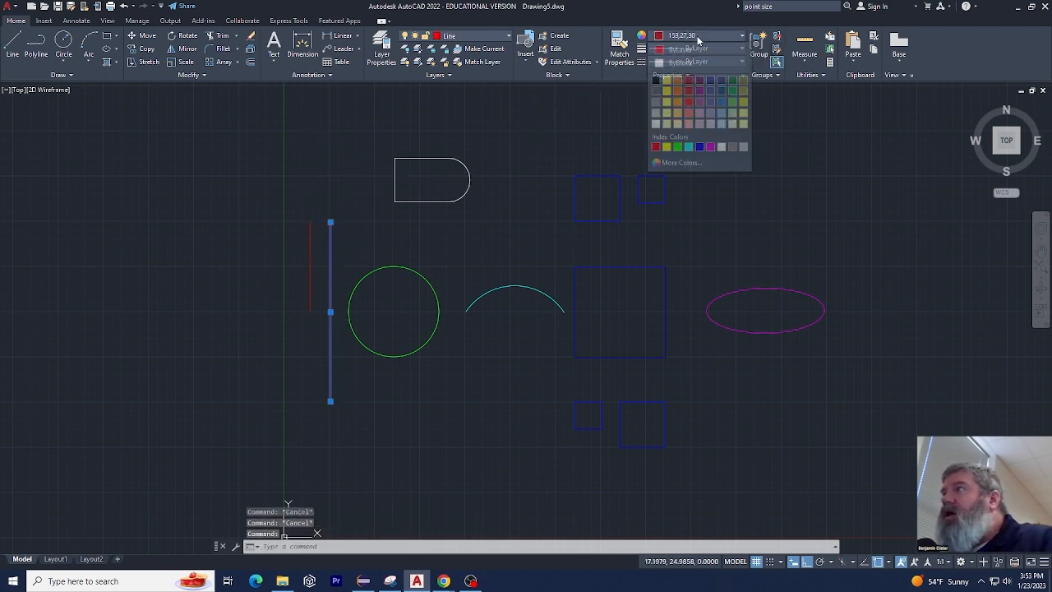
pyautogui.click(703, 56)
pyautogui.click(293, 172)
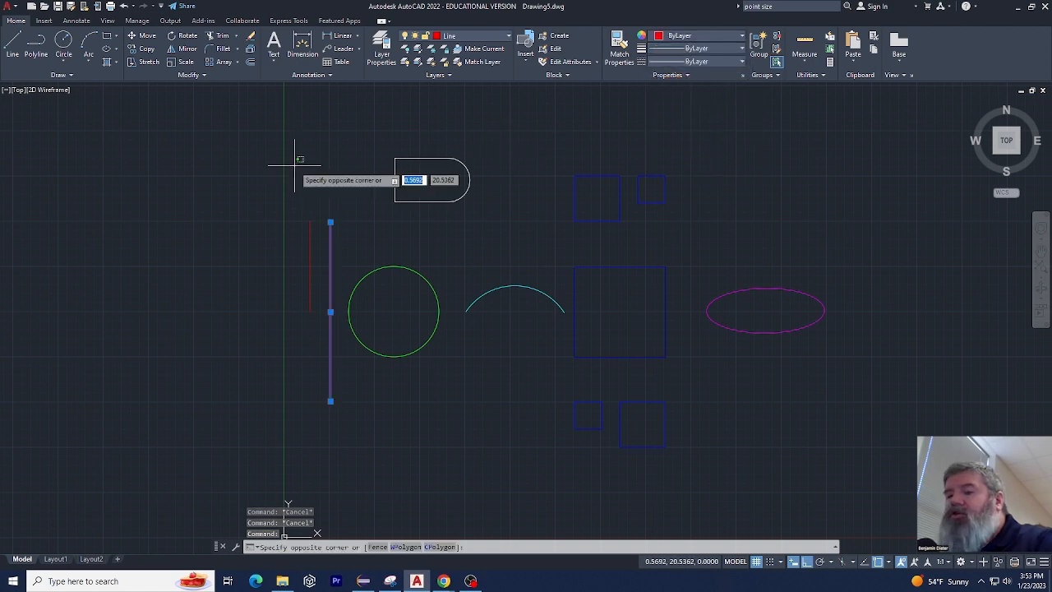
pyautogui.press('Escape')
pyautogui.press('Escape')
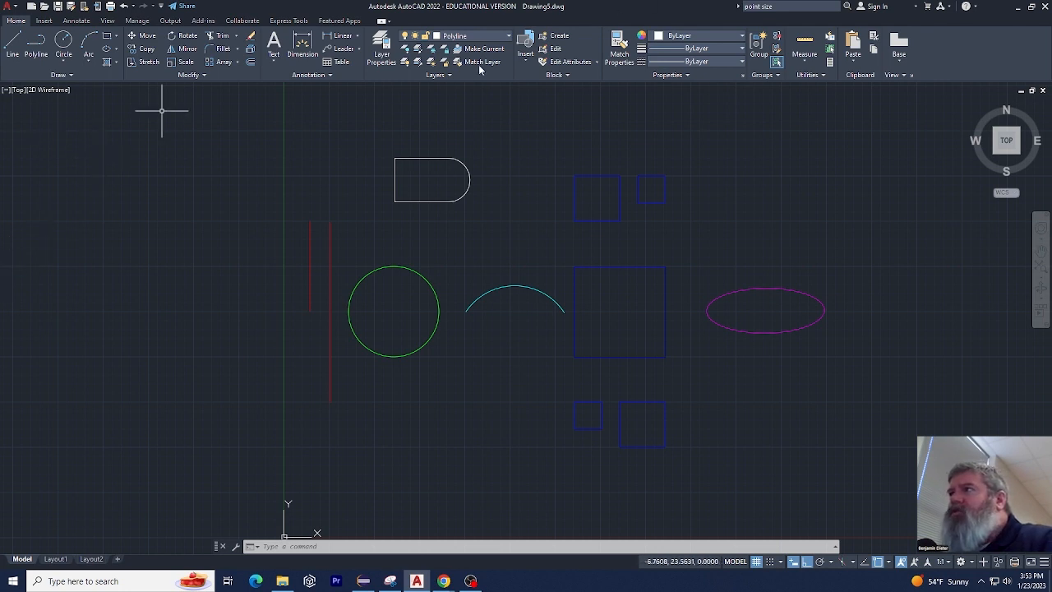
# Make the Circle layer current and draw a large circle in the empty area well left of the red vertical lines
pyautogui.click(488, 35)
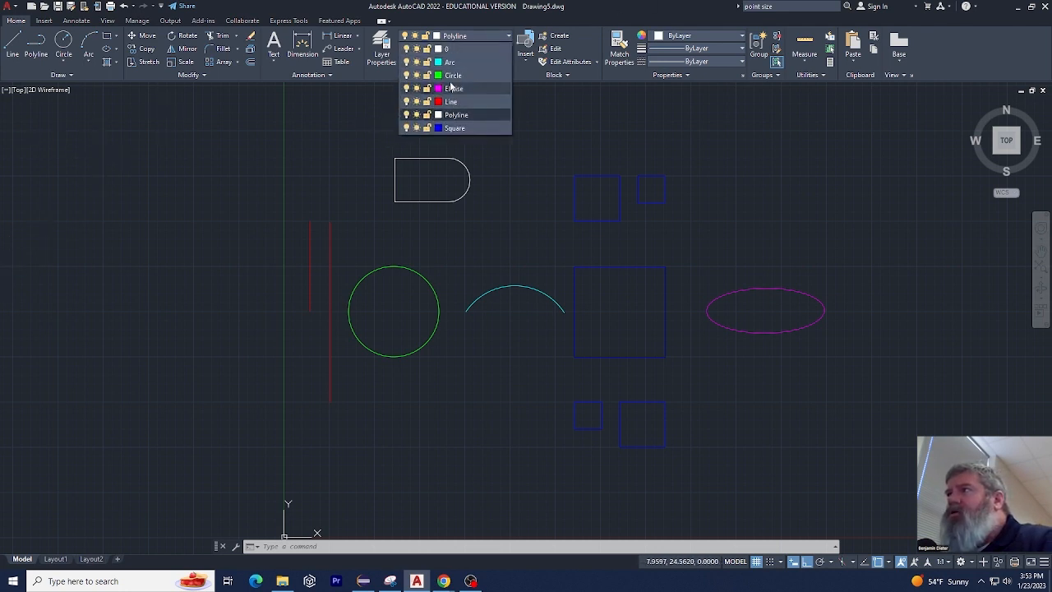
pyautogui.click(457, 72)
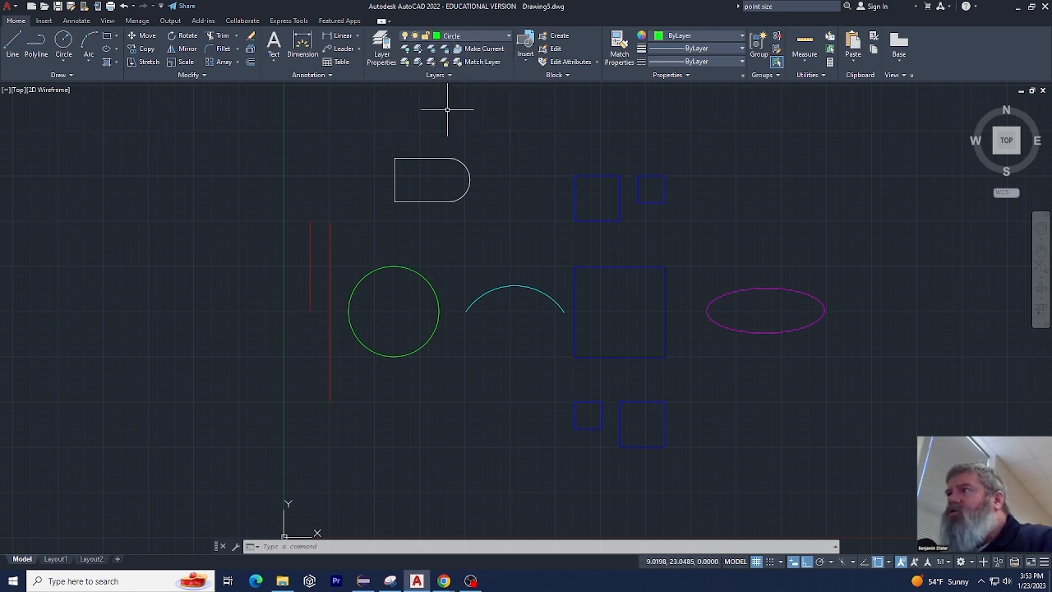
pyautogui.click(64, 45)
pyautogui.click(130, 233)
pyautogui.click(194, 278)
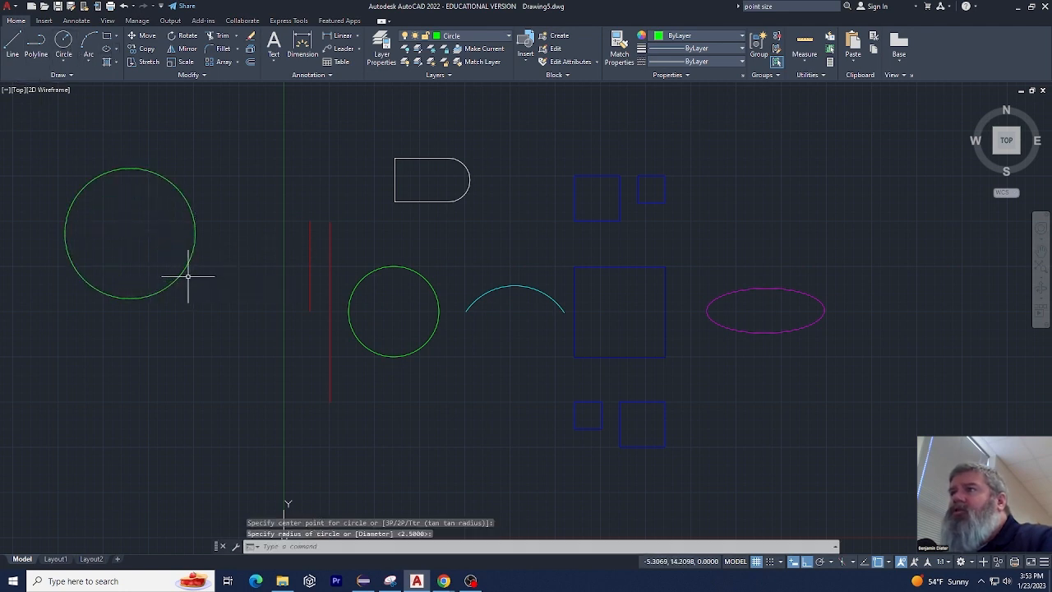
# Draw a smaller circle on the Circle layer, below and to the right of the large new circle
pyautogui.click(214, 412)
pyautogui.rightClick(199, 405)
pyautogui.click(238, 194)
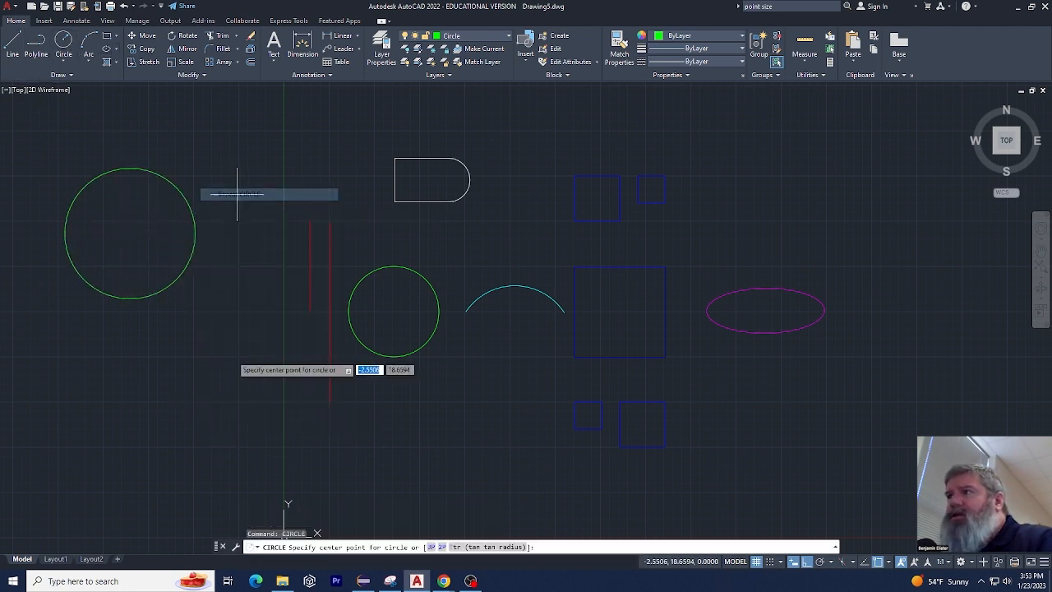
pyautogui.click(215, 368)
pyautogui.click(244, 359)
# Draw two more circles above the red vertical lines on the Circle layer, with radii of about 2.36 and 0.76
pyautogui.rightClick(254, 210)
pyautogui.click(273, 219)
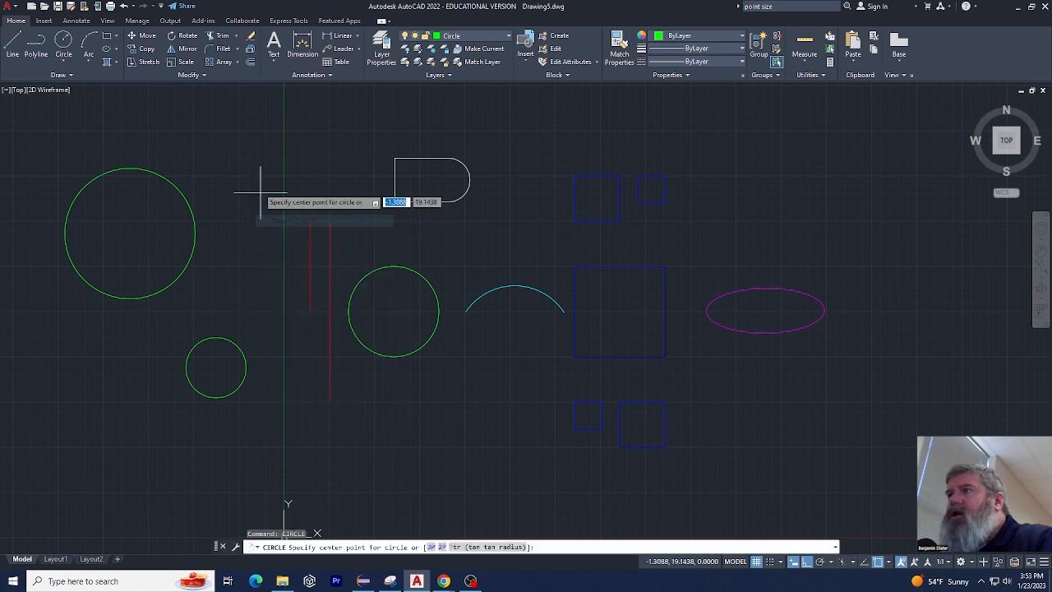
pyautogui.click(258, 187)
pyautogui.click(300, 179)
pyautogui.rightClick(314, 170)
pyautogui.click(337, 176)
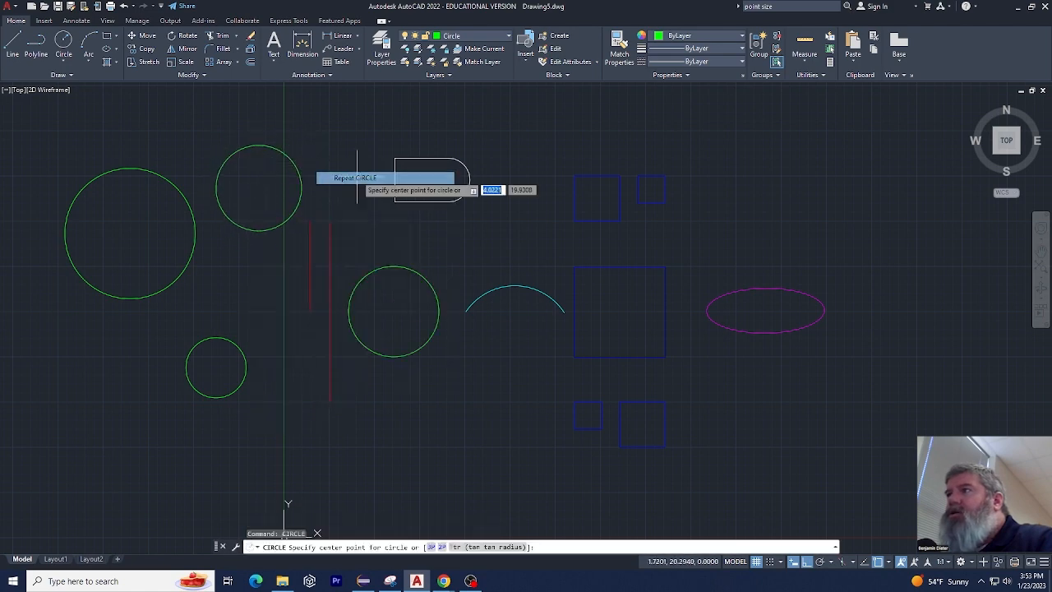
pyautogui.click(344, 154)
pyautogui.click(356, 148)
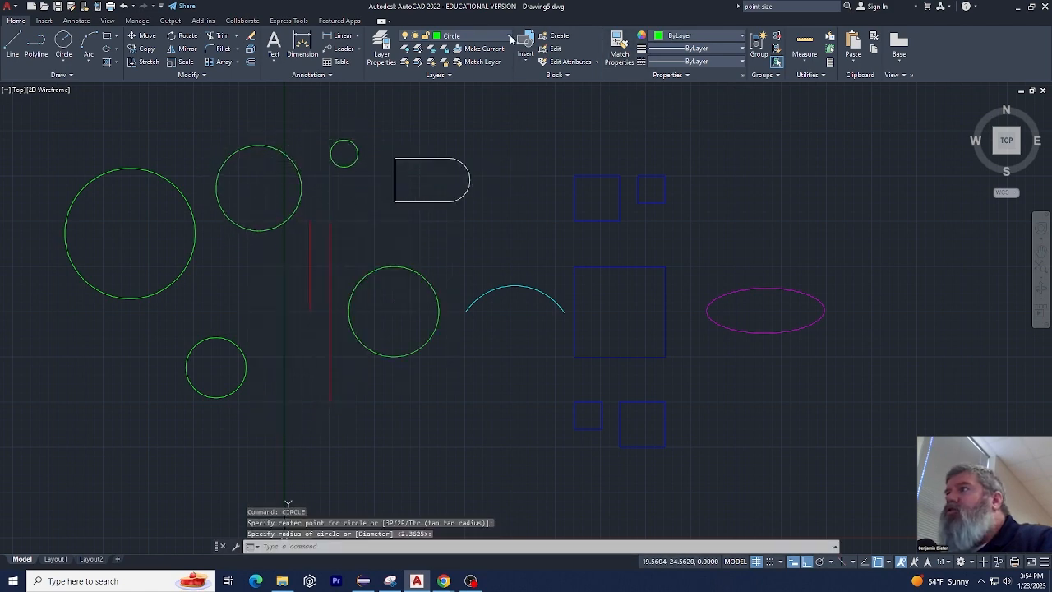
# Make the Arc layer current and draw a circle on it just above the largest green circle
pyautogui.click(468, 35)
pyautogui.click(477, 61)
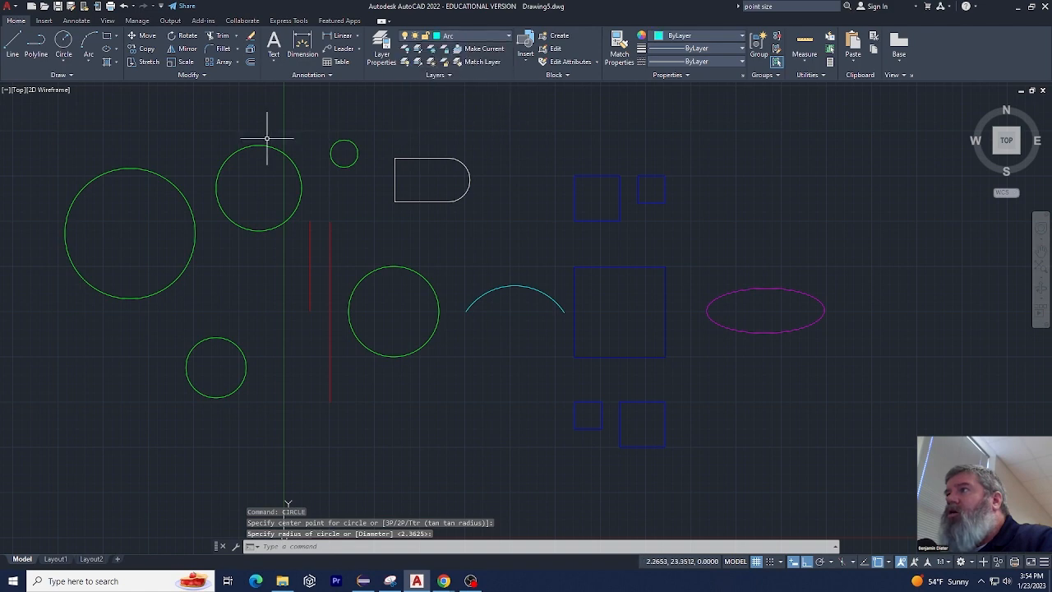
pyautogui.rightClick(129, 101)
pyautogui.click(148, 109)
pyautogui.click(135, 117)
pyautogui.click(168, 135)
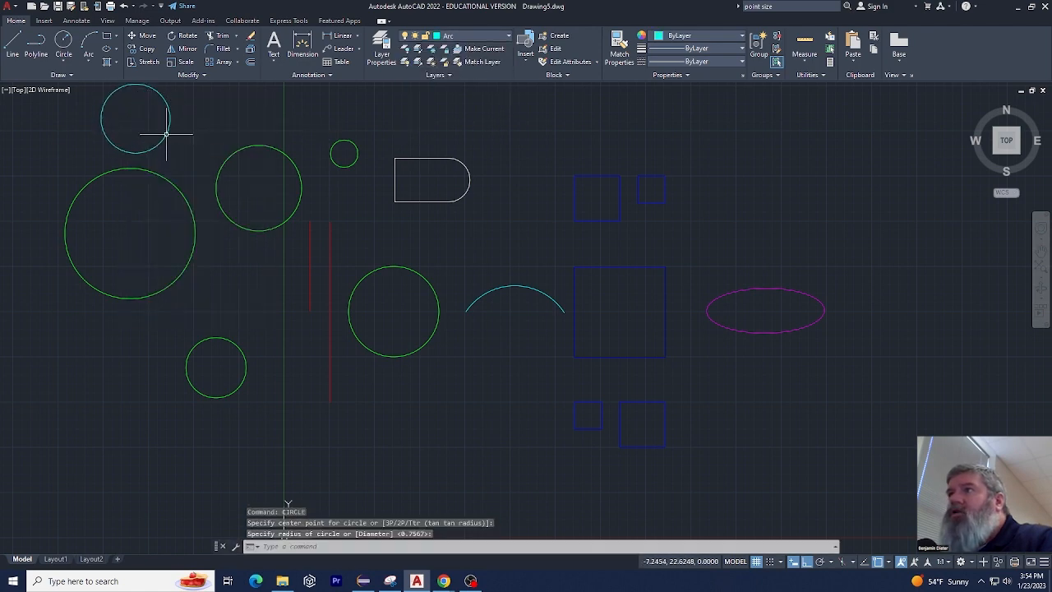
# Delete the cyan circle drawn on the Arc layer
pyautogui.click(195, 103)
pyautogui.click(152, 119)
pyautogui.press('Delete')
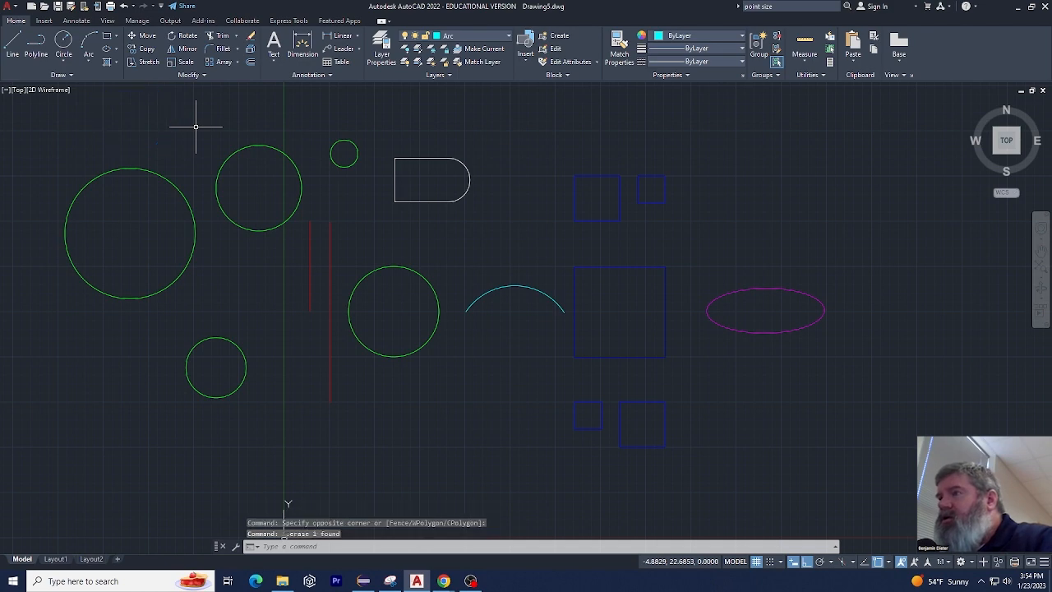
# Undo the recent circle drawing and layer changes back to the state with only the original green circle and Polyline as current layer
pyautogui.hotkey('ctrl', 'z')
pyautogui.hotkey('ctrl', 'z')
pyautogui.hotkey('ctrl', 'z')
pyautogui.hotkey('ctrl', 'z')
pyautogui.hotkey('ctrl', 'z')
pyautogui.hotkey('ctrl', 'z')
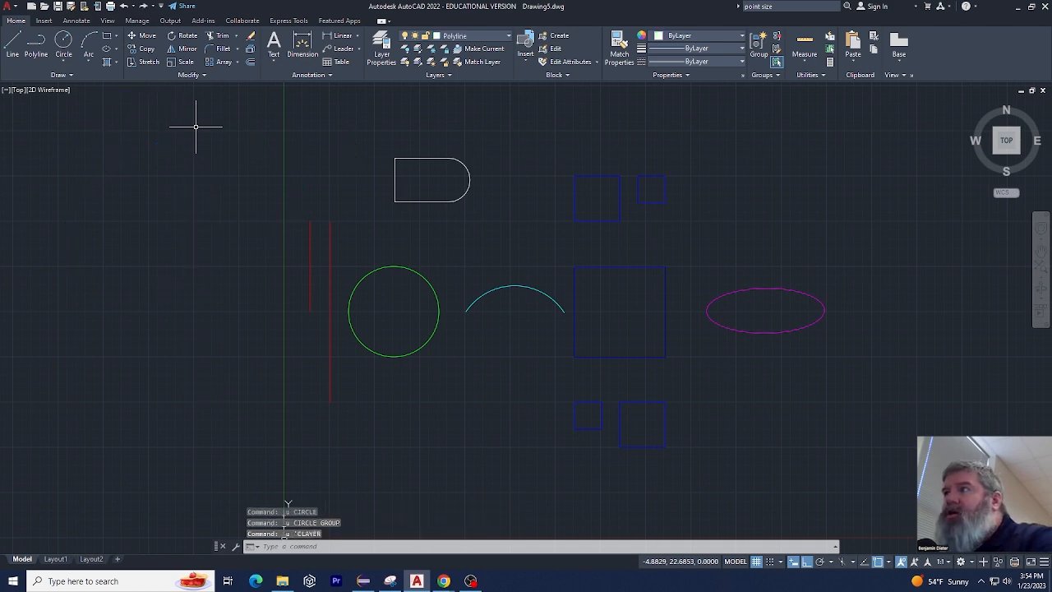
pyautogui.hotkey('ctrl', 'z')
pyautogui.hotkey('ctrl', 'z')
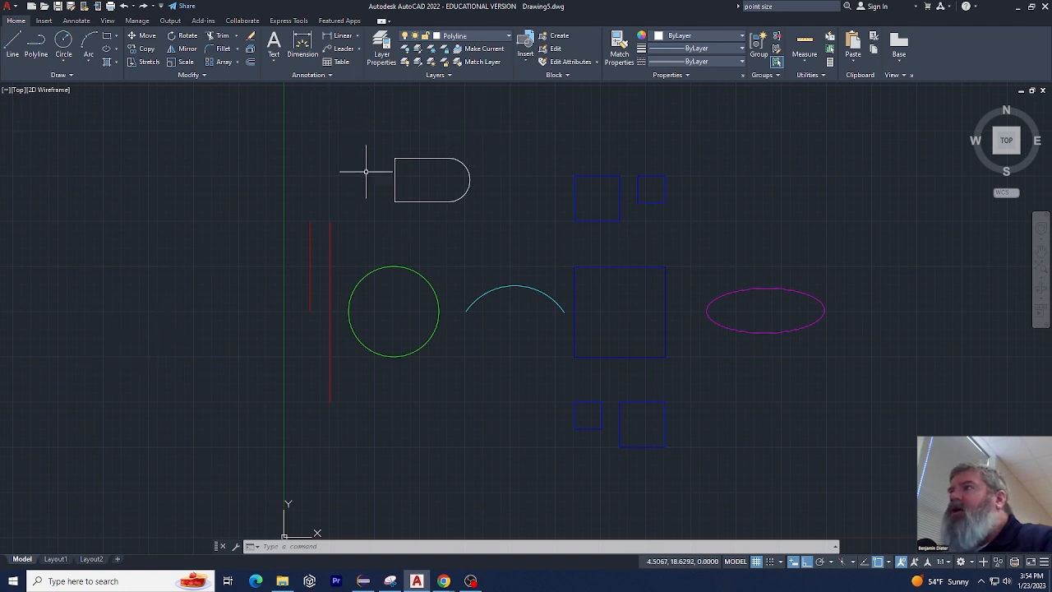
# Select the green circle to check which layer it is on, and clear the selection
pyautogui.click(377, 268)
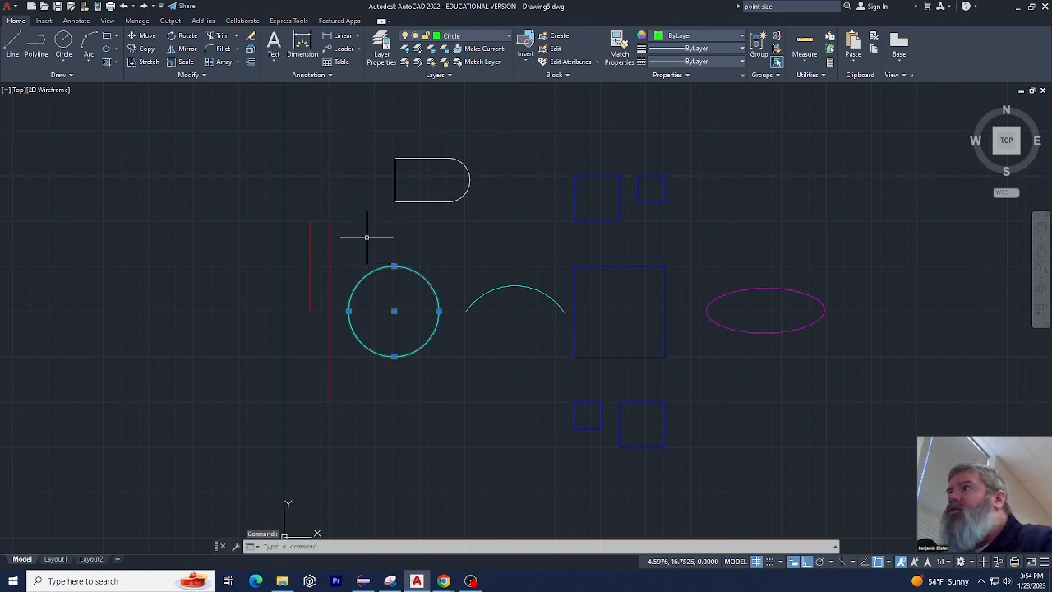
pyautogui.press('Escape')
pyautogui.press('Escape')
pyautogui.press('Escape')
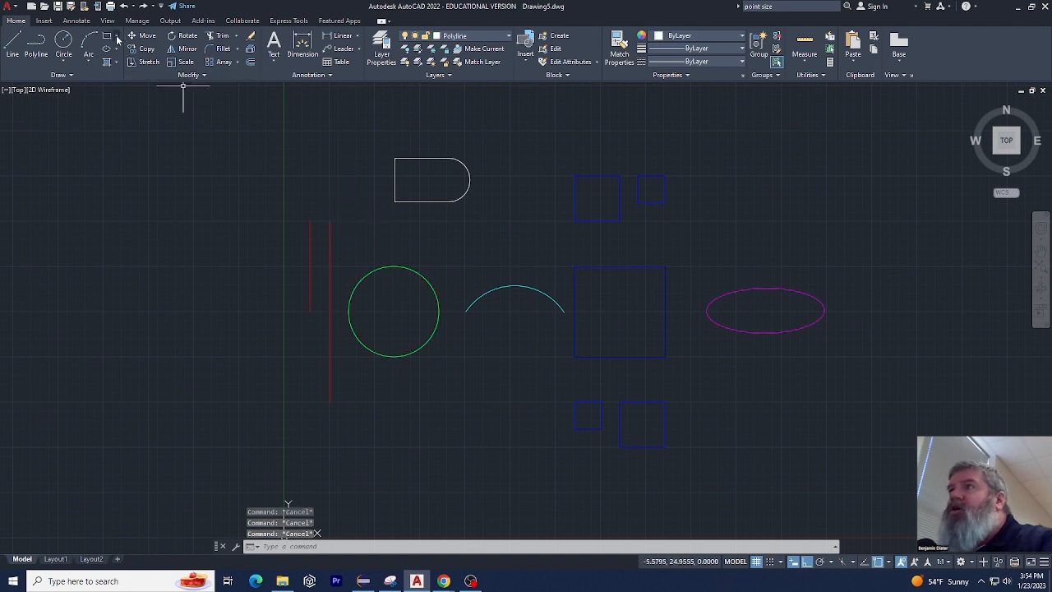
# Draw a large three-point arc on the Polyline layer in the empty area above the red lines' left side, and delete it
pyautogui.click(88, 45)
pyautogui.click(194, 161)
pyautogui.click(205, 247)
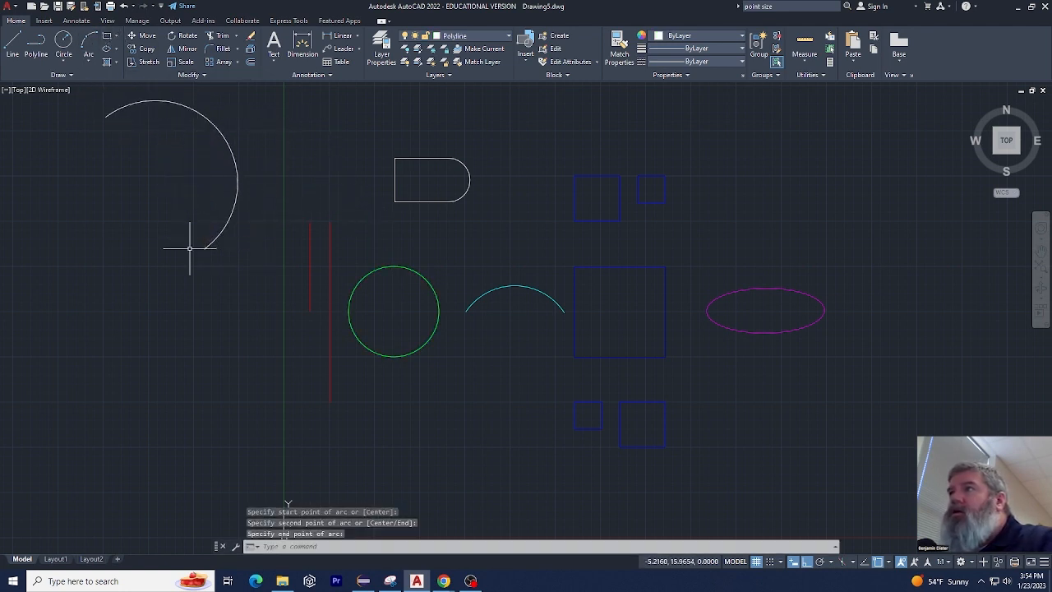
pyautogui.click(258, 123)
pyautogui.click(186, 165)
pyautogui.press('Delete')
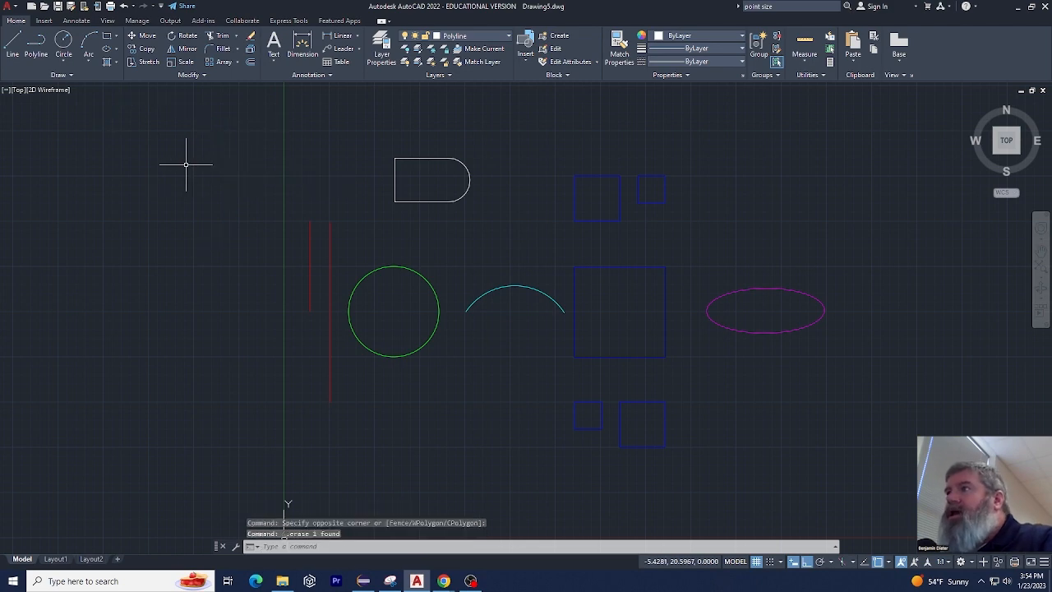
pyautogui.moveTo(888, 175)
pyautogui.mouseDown()
pyautogui.moveTo(348, 387)
pyautogui.moveTo(641, 516)
pyautogui.moveTo(850, 370)
pyautogui.mouseUp()
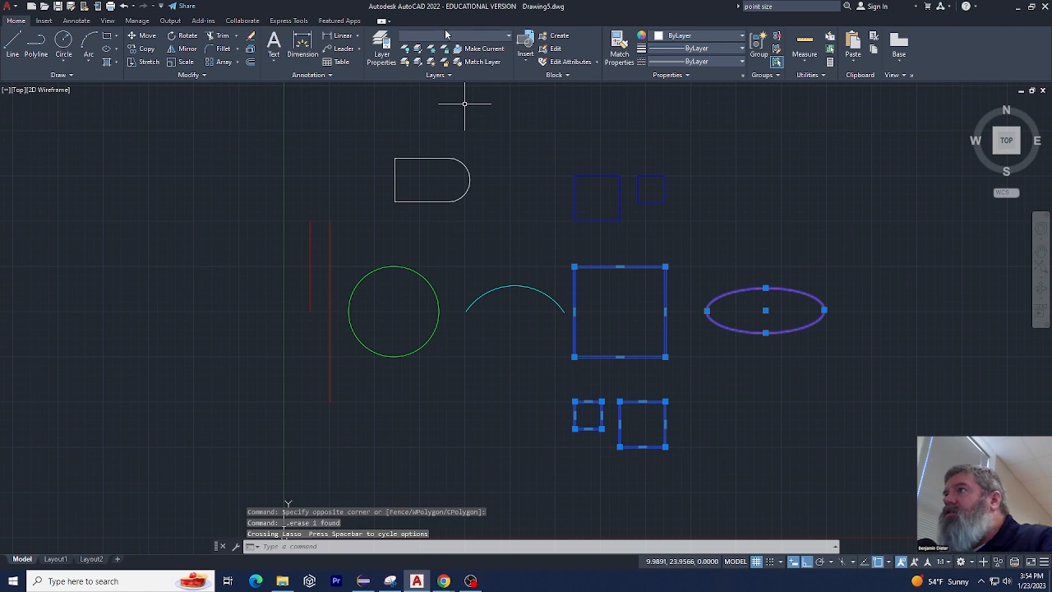
pyautogui.press('Escape')
pyautogui.press('Escape')
pyautogui.press('Escape')
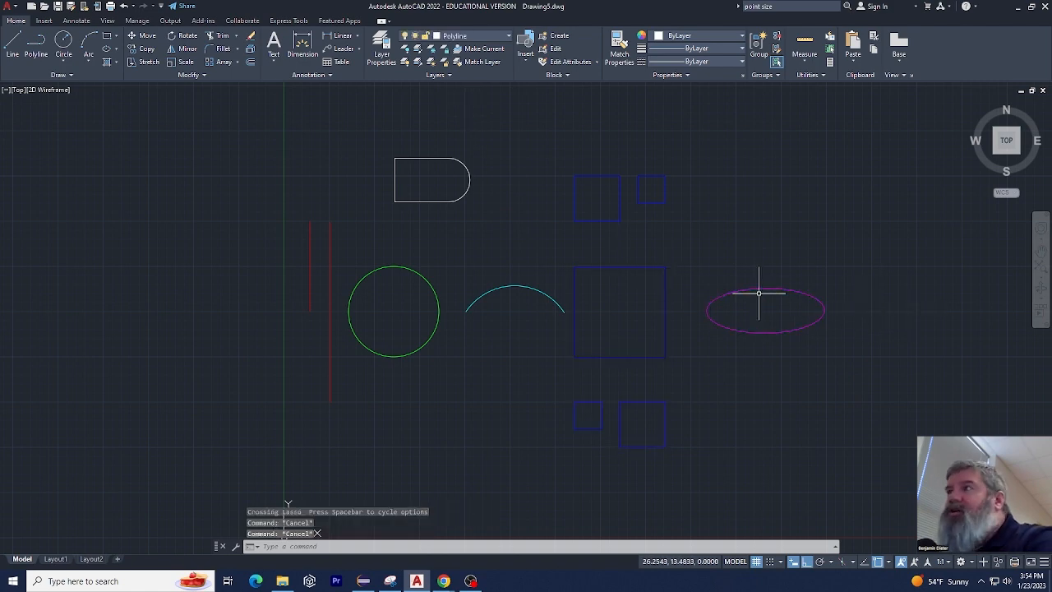
# Lock the Arc layer and select the cyan arc with a selection window
pyautogui.click(429, 40)
pyautogui.click(426, 63)
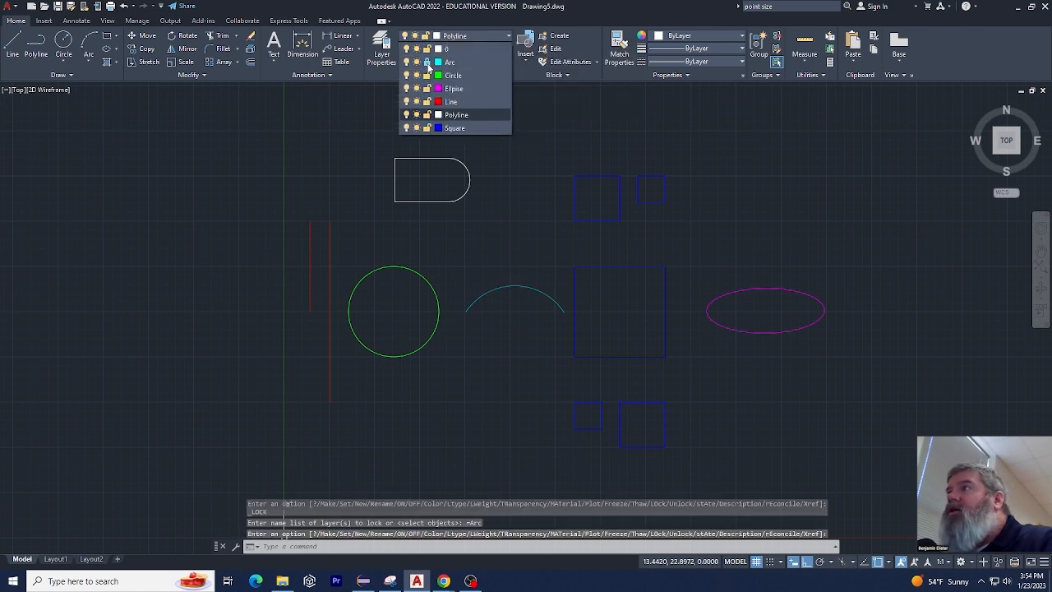
pyautogui.click(505, 253)
pyautogui.click(470, 339)
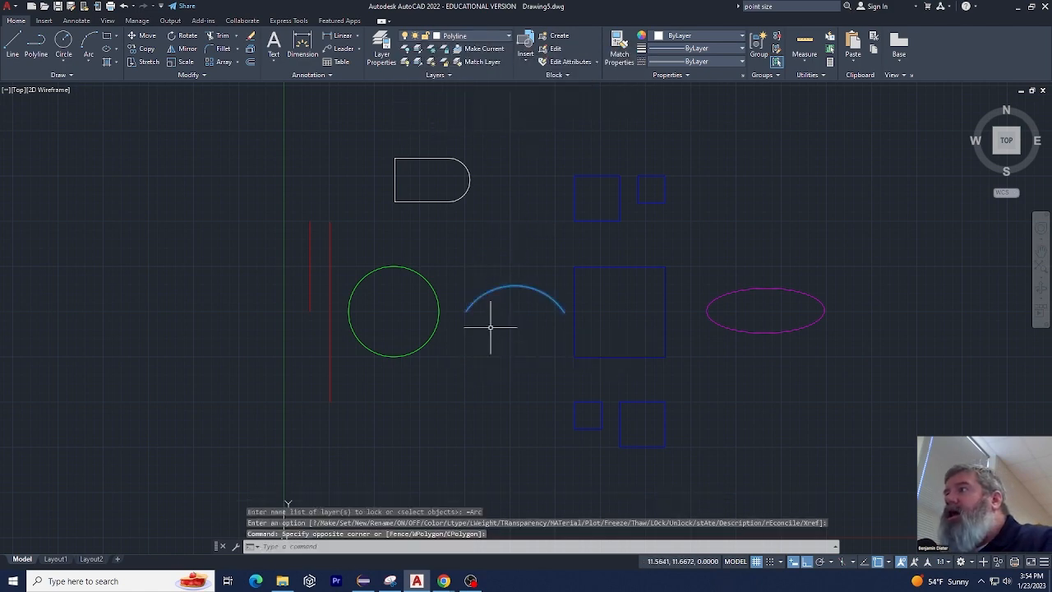
pyautogui.click(519, 272)
pyautogui.click(500, 325)
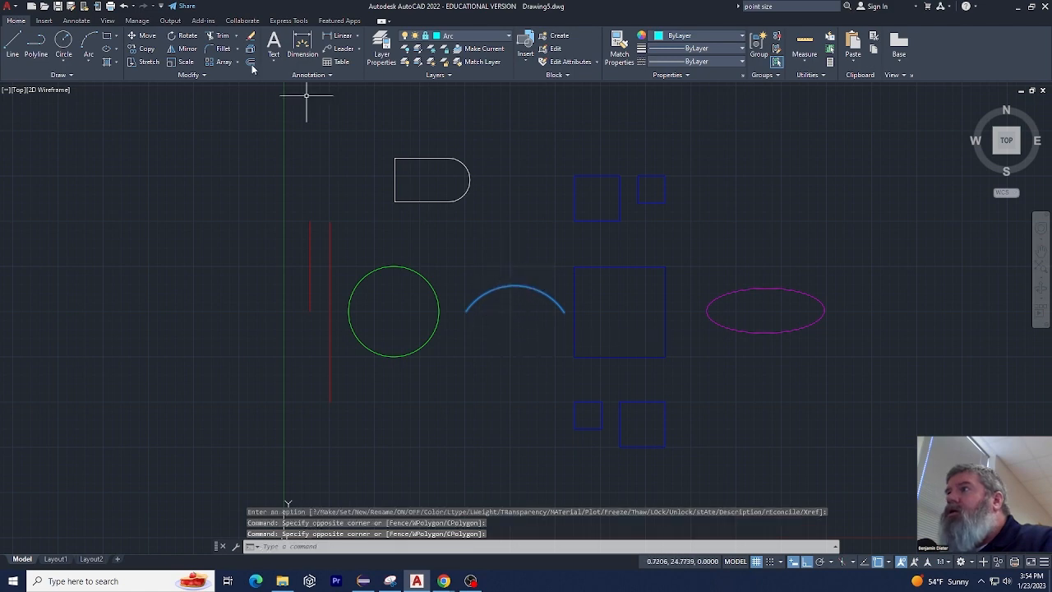
# Try to move the arc on the locked Arc layer with the Move command
pyautogui.click(142, 35)
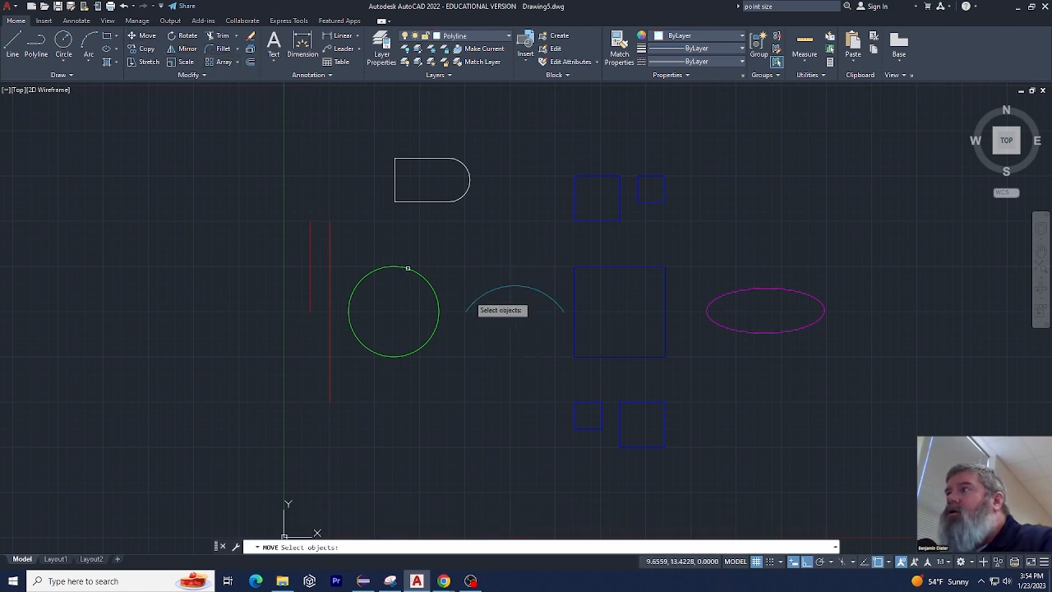
pyautogui.click(483, 283)
pyautogui.click(498, 289)
pyautogui.click(493, 283)
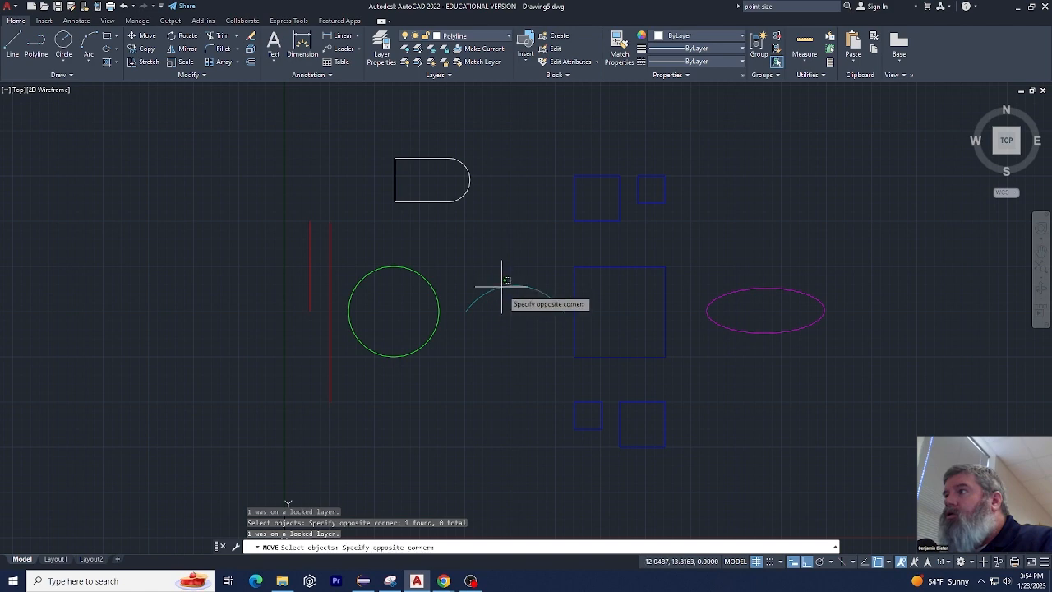
pyautogui.click(498, 290)
pyautogui.press('Escape')
pyautogui.press('Escape')
pyautogui.press('Escape')
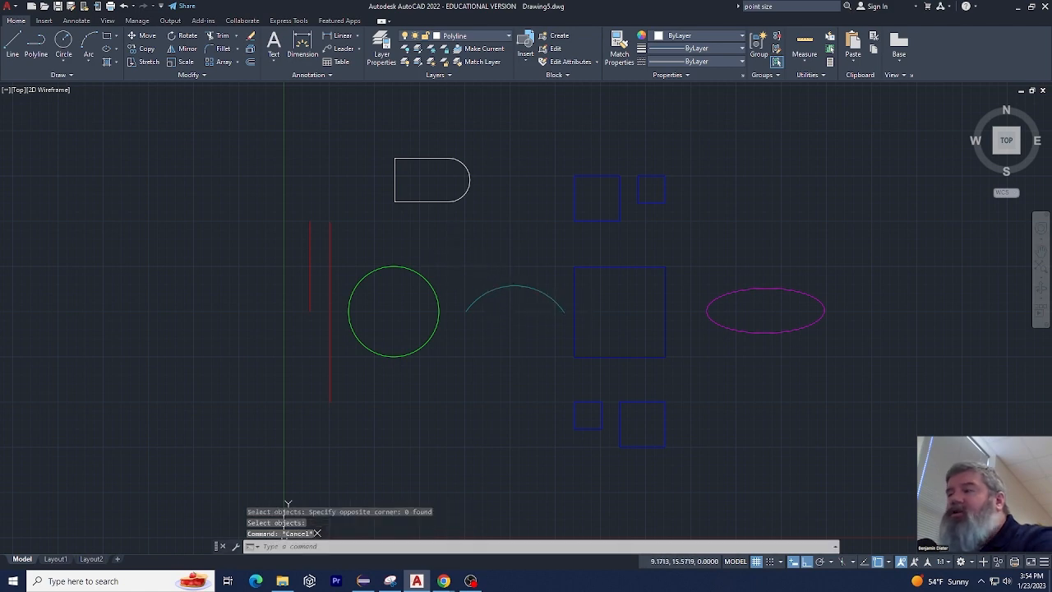
# Unlock the Arc layer
pyautogui.click(506, 37)
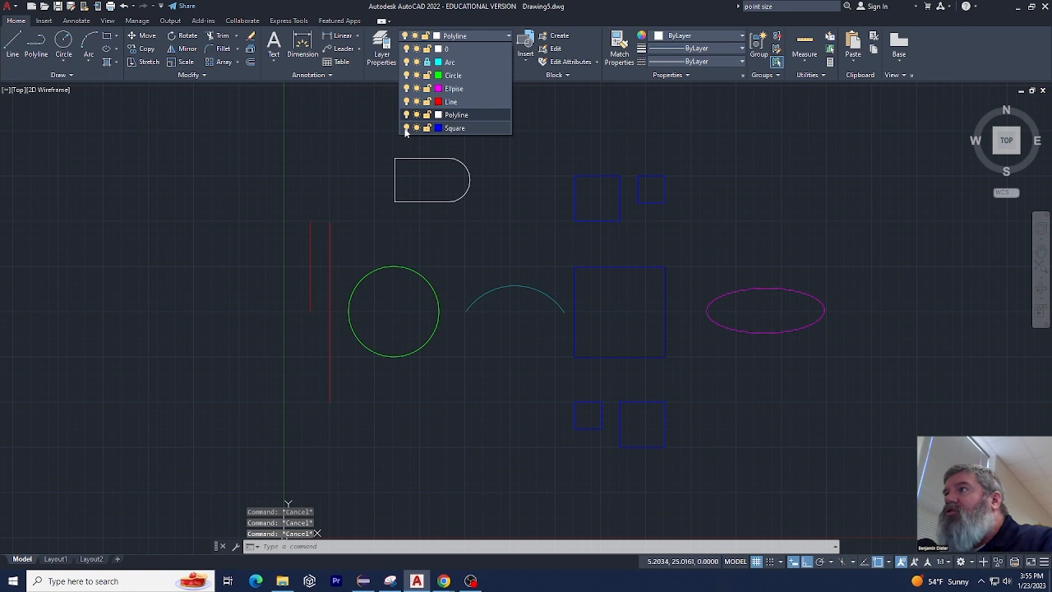
pyautogui.click(427, 62)
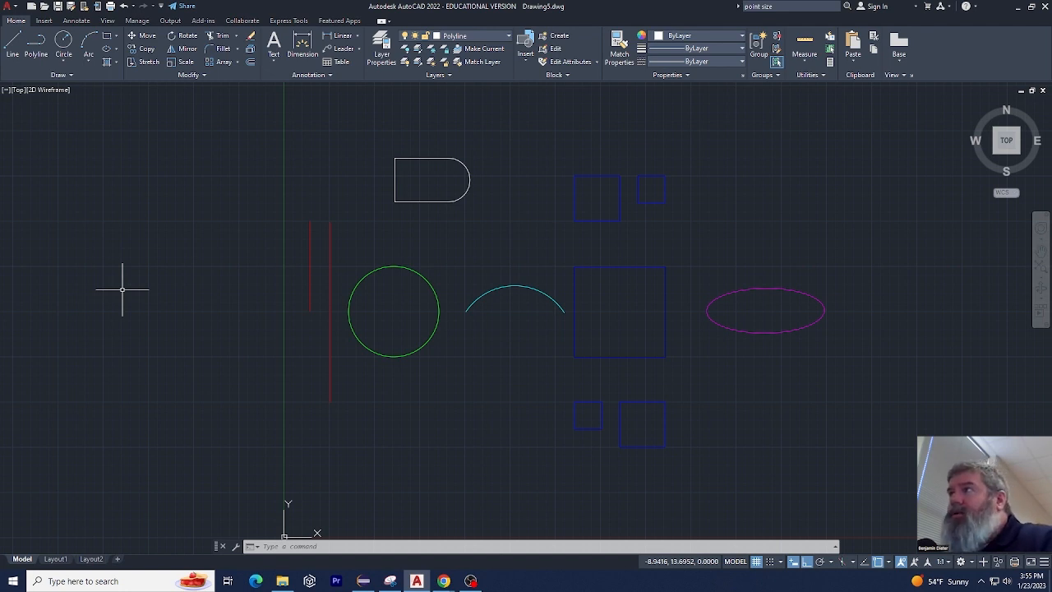
pyautogui.click(465, 36)
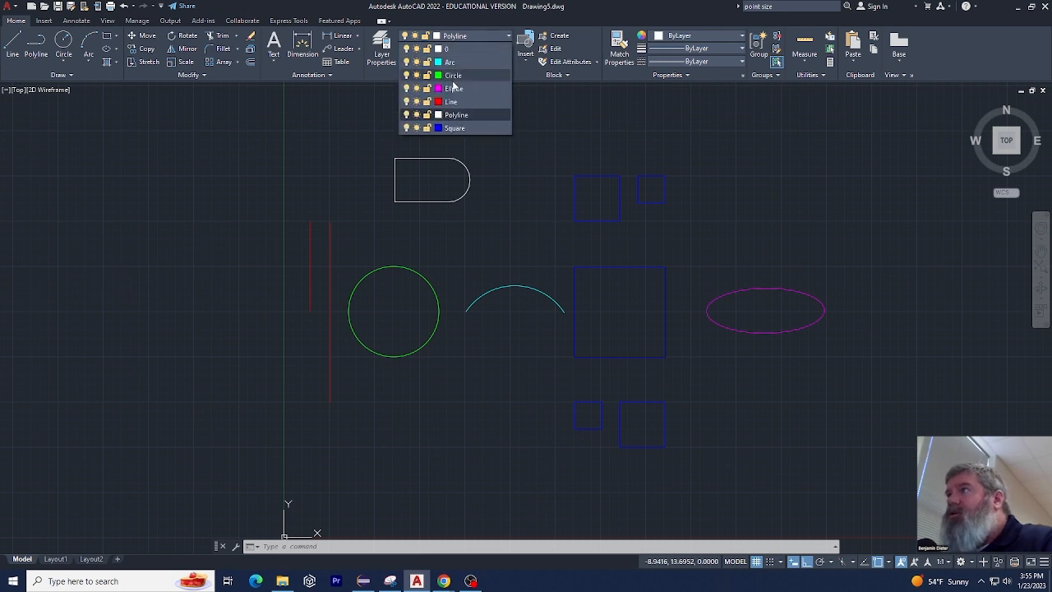
pyautogui.click(383, 93)
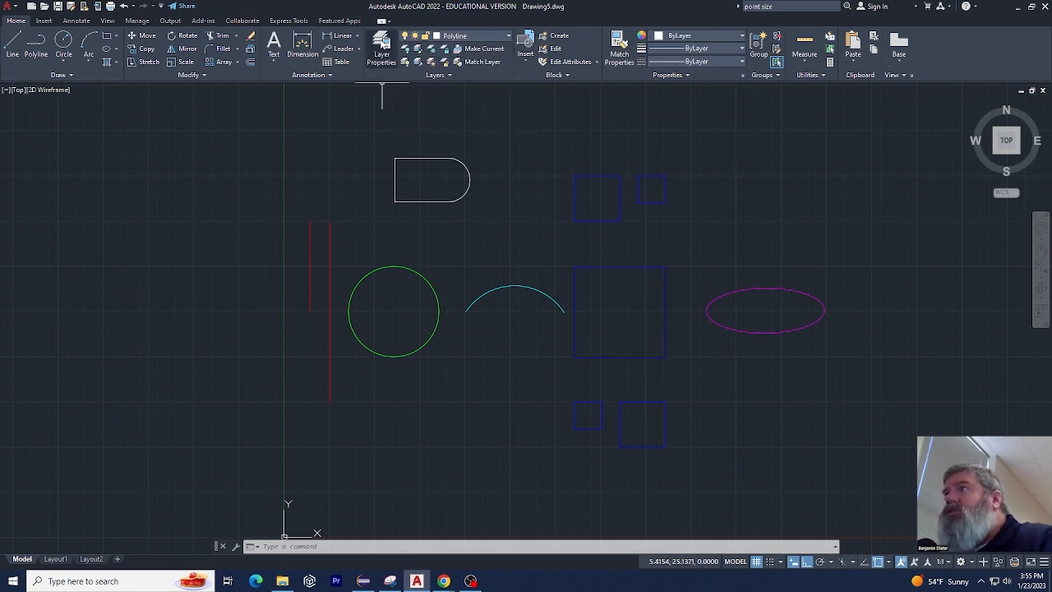
# Open the layer manager and create a new layer based on the blue Square layer
pyautogui.click(382, 44)
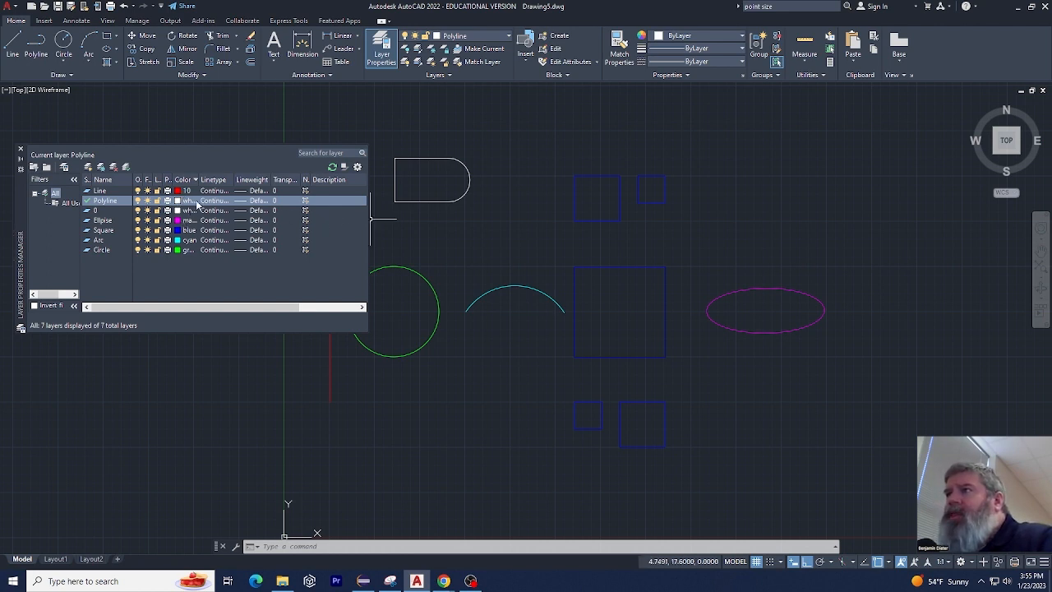
pyautogui.click(188, 230)
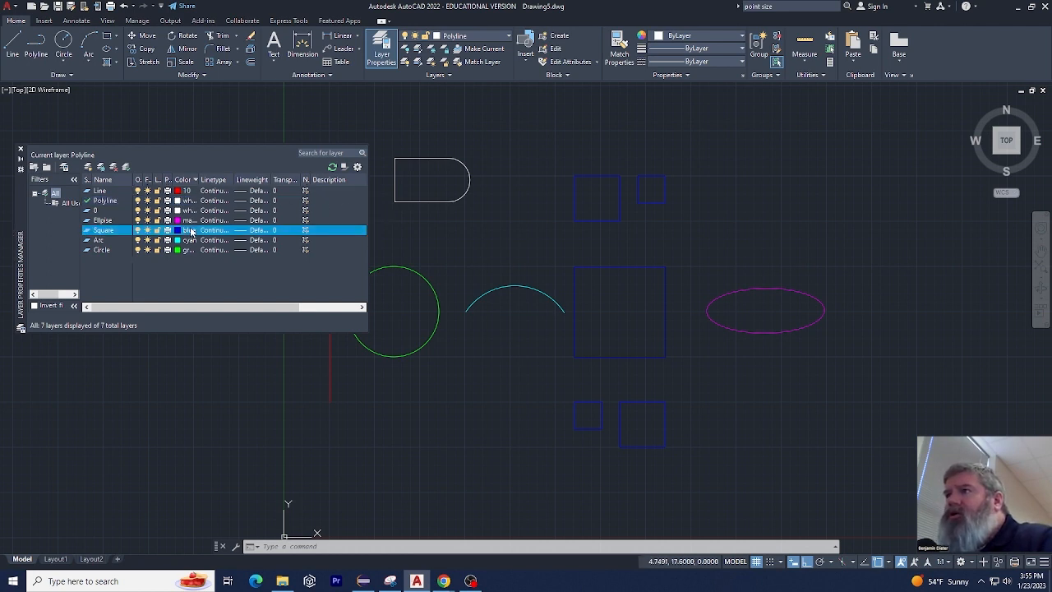
pyautogui.click(88, 170)
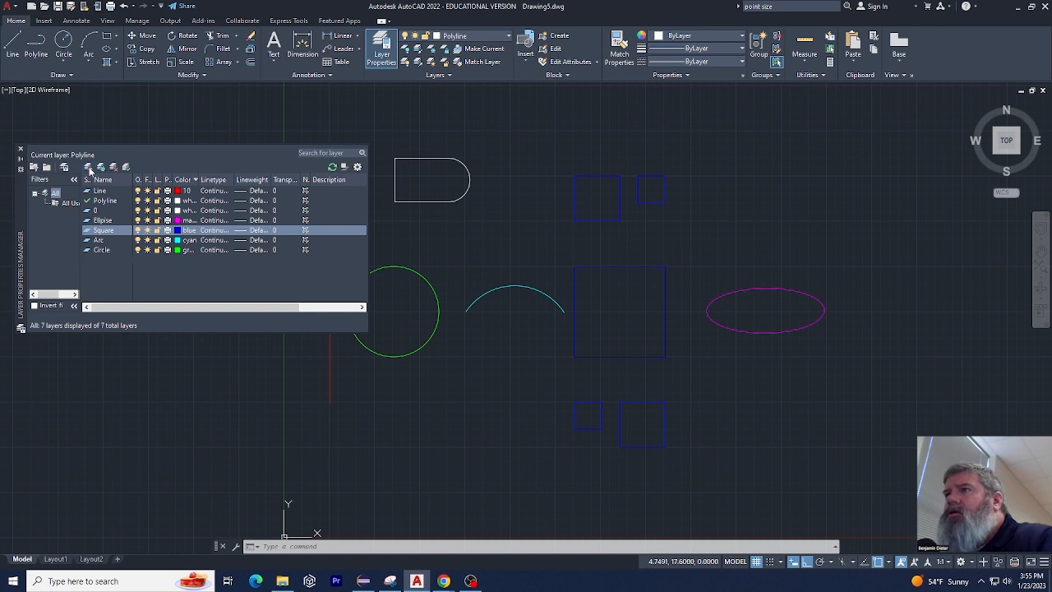
pyautogui.click(88, 170)
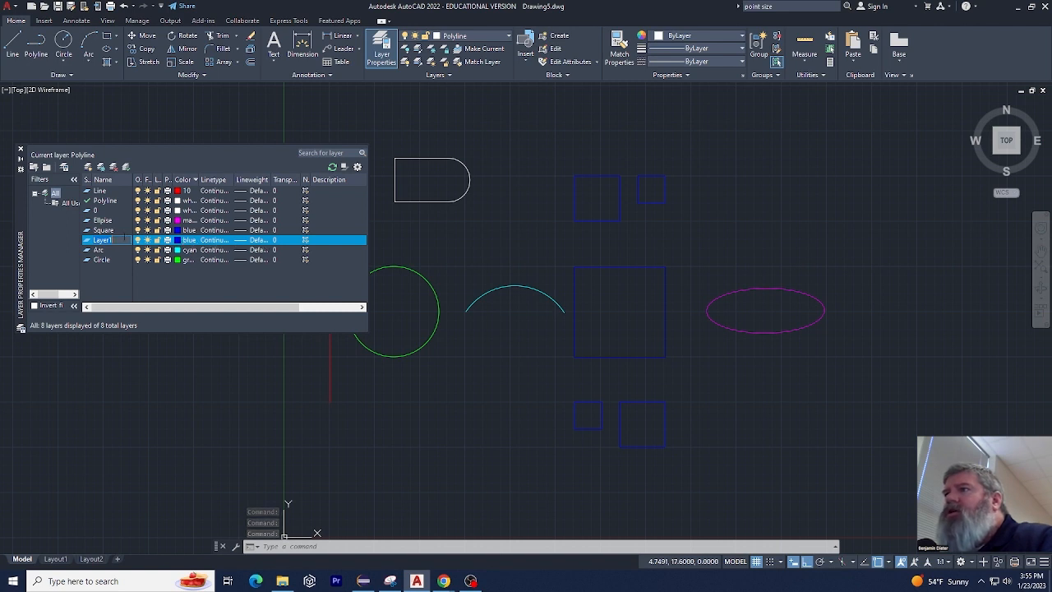
# Set the new layer's lineweight to 1.20 mm
pyautogui.click(269, 241)
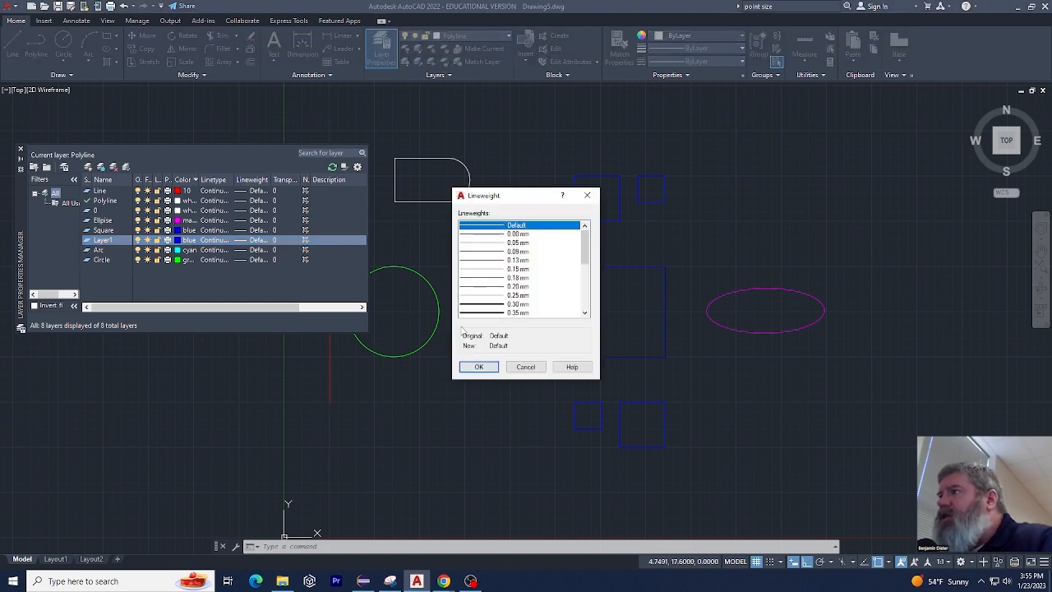
pyautogui.scroll(-5, 530, 255)
pyautogui.click(525, 269)
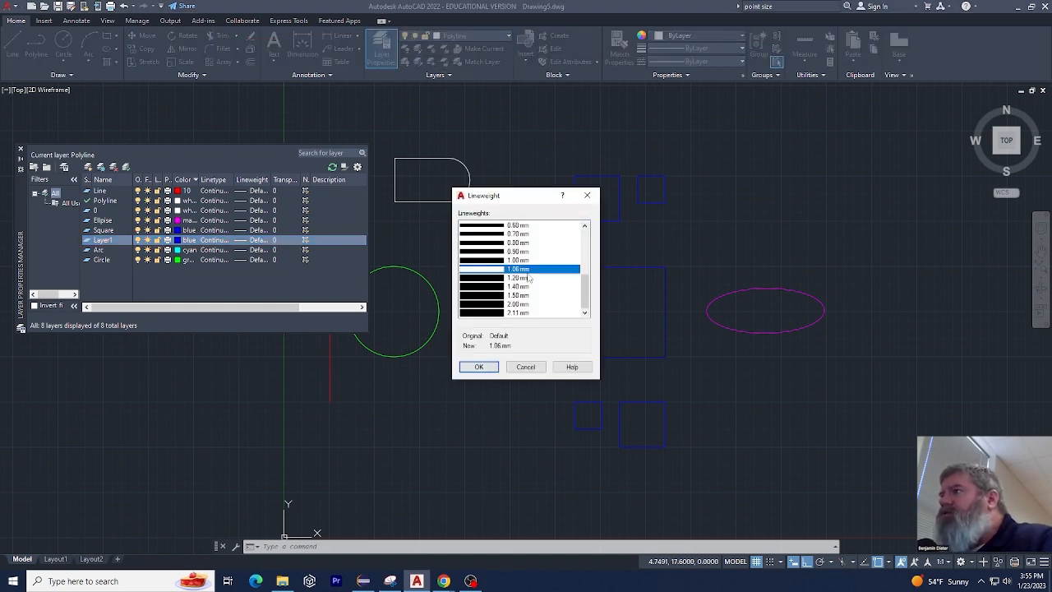
pyautogui.click(526, 279)
pyautogui.click(478, 367)
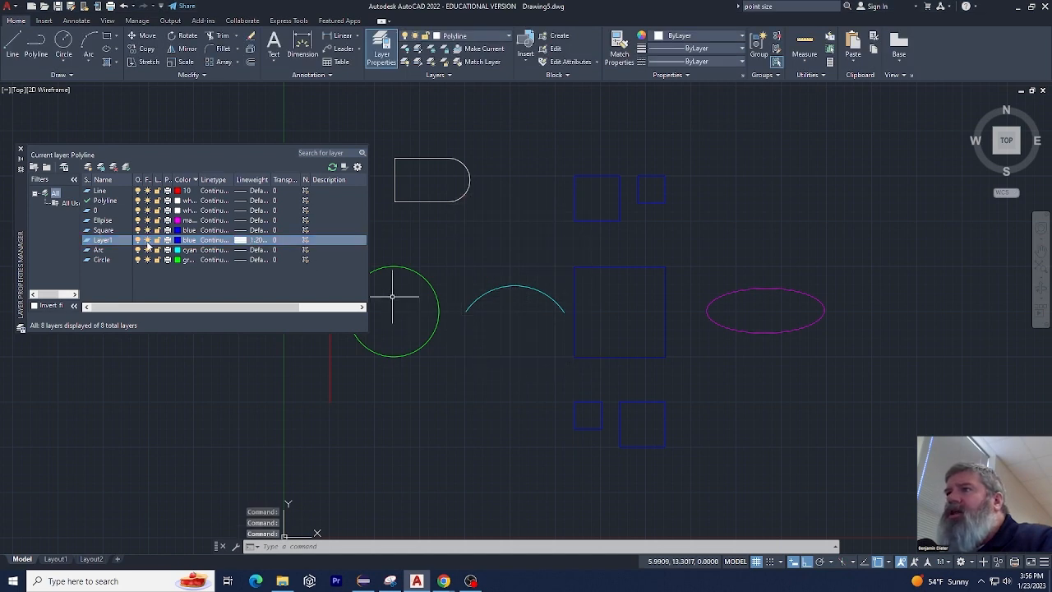
# Freeze the new 1.20 mm layer and create a second new layer that inherits its properties
pyautogui.click(88, 166)
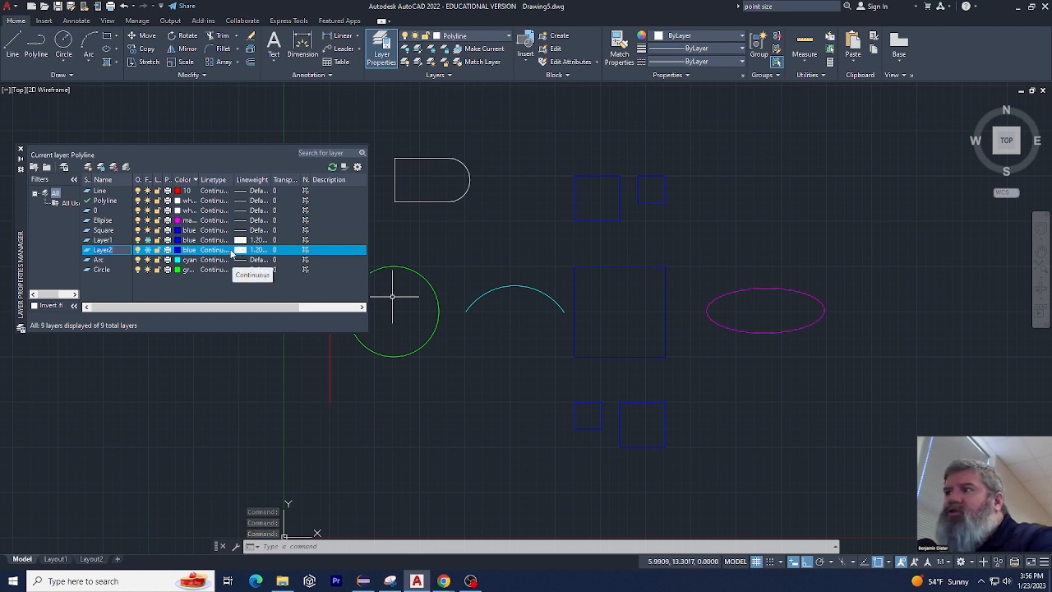
pyautogui.click(255, 270)
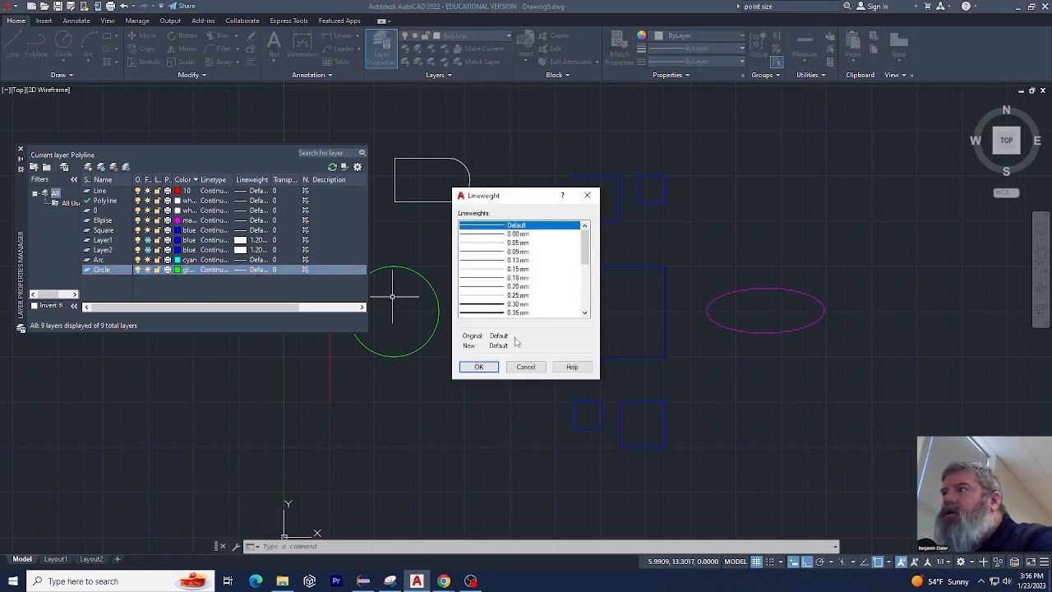
pyautogui.click(525, 366)
# Undo the creation and property changes of the two new layers, and close the layer manager
pyautogui.hotkey('ctrl', 'z')
pyautogui.hotkey('ctrl', 'z')
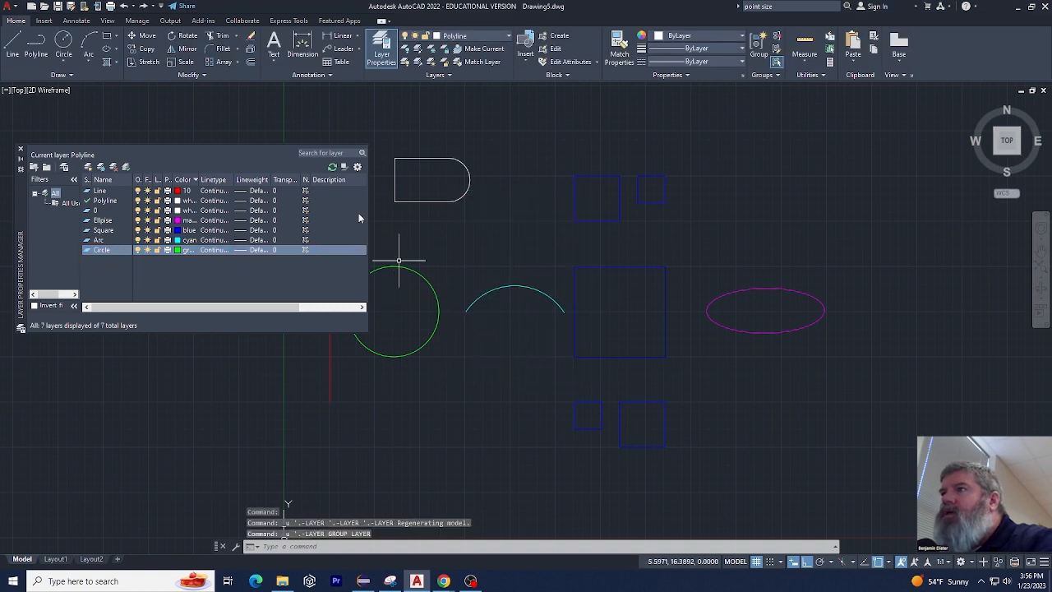
pyautogui.click(21, 150)
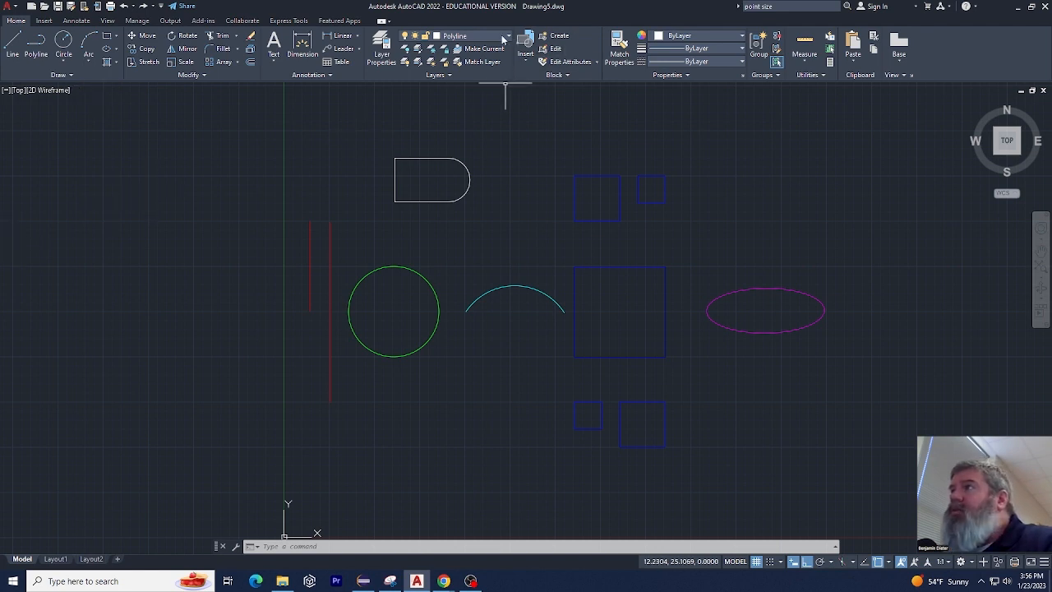
# Reopen the layer manager and try to delete layer 0
pyautogui.click(382, 46)
pyautogui.click(103, 212)
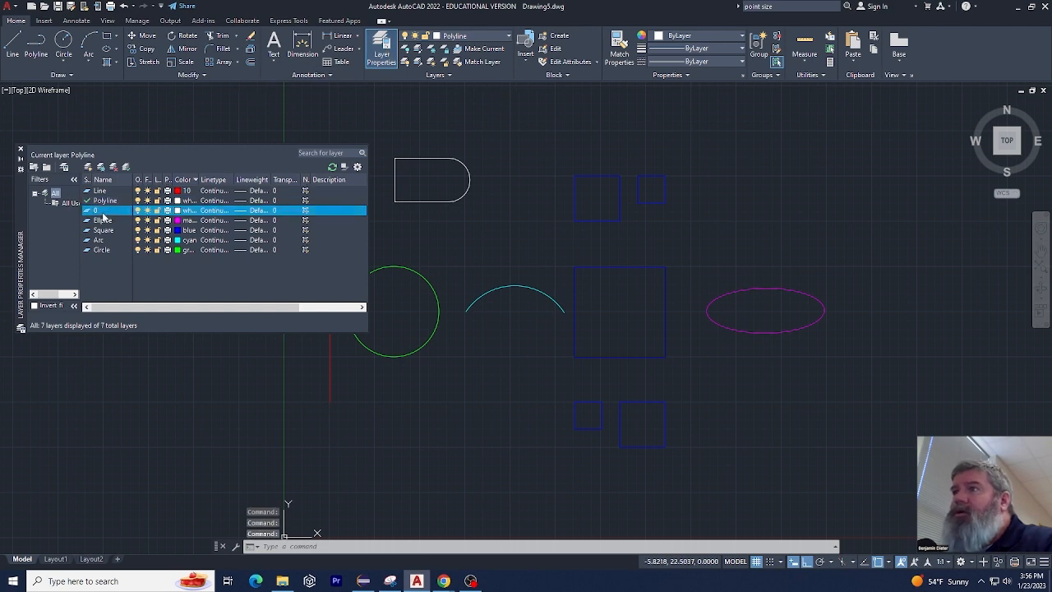
pyautogui.rightClick(102, 212)
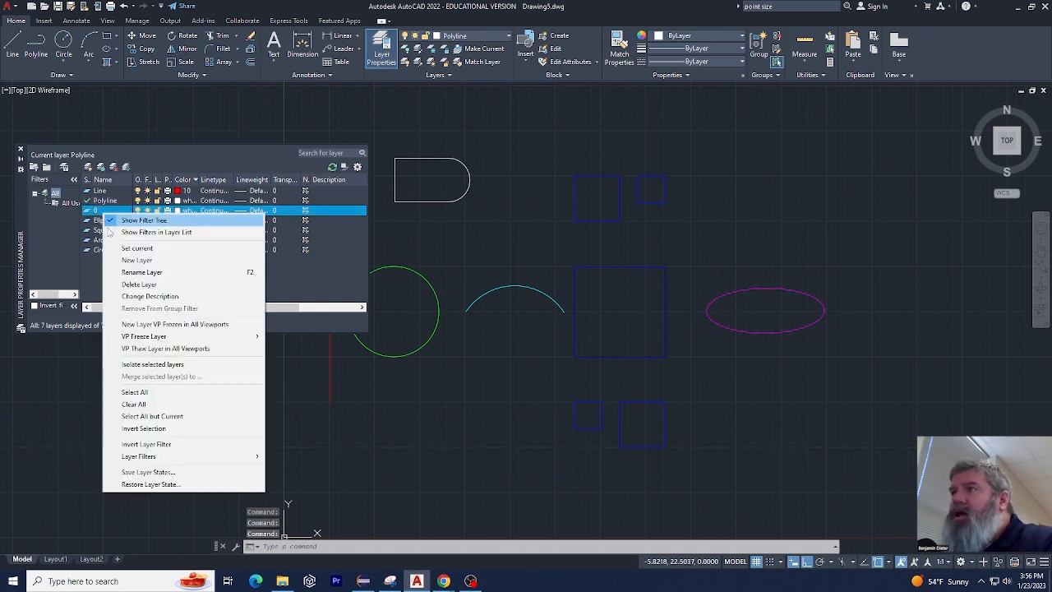
pyautogui.click(130, 285)
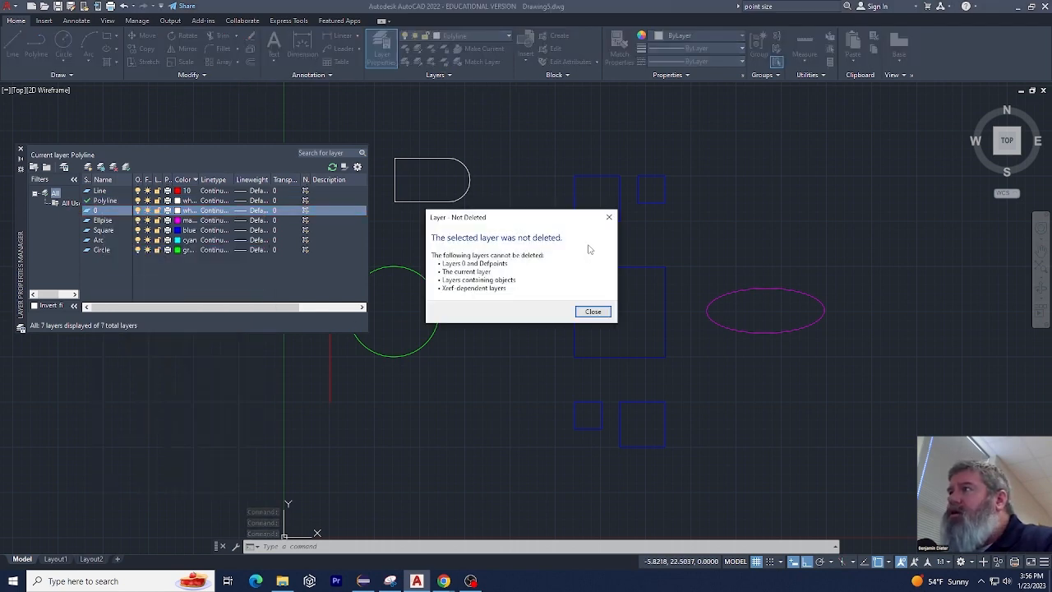
pyautogui.click(598, 315)
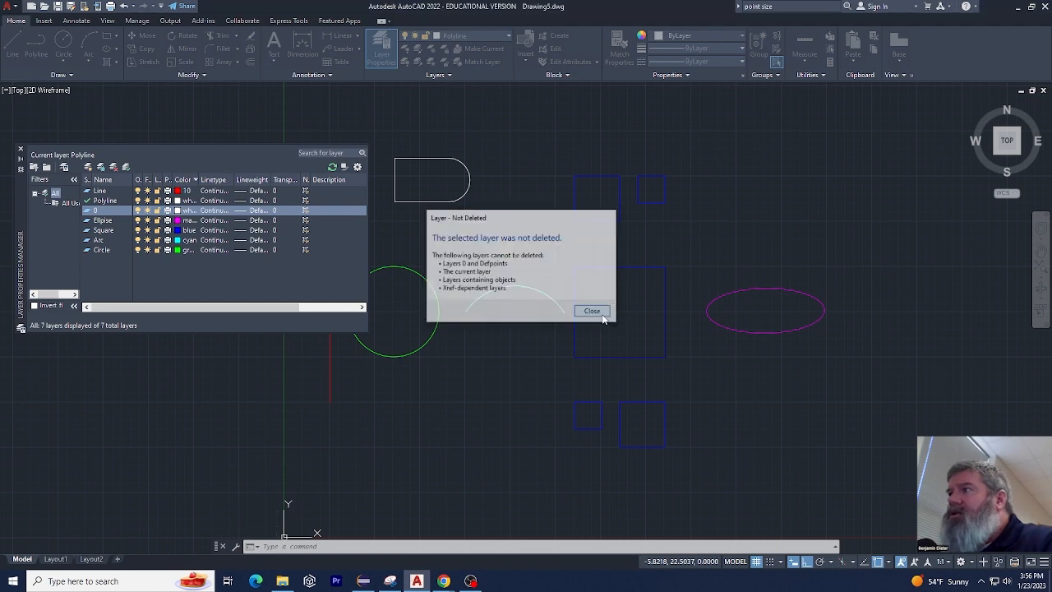
# Set the colour of layer 0 to cyan
pyautogui.click(178, 210)
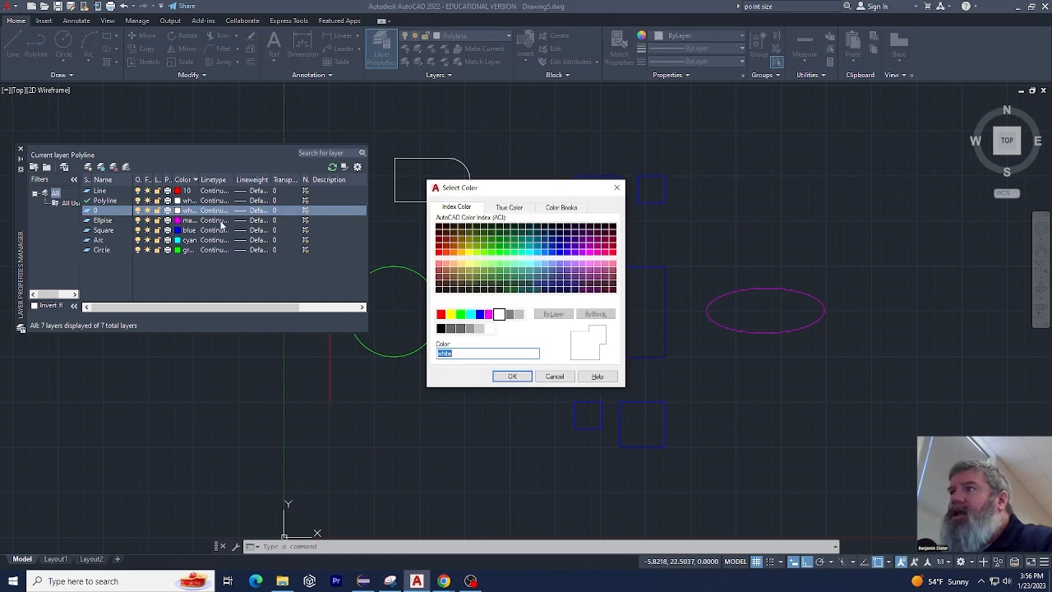
pyautogui.click(470, 314)
pyautogui.click(513, 376)
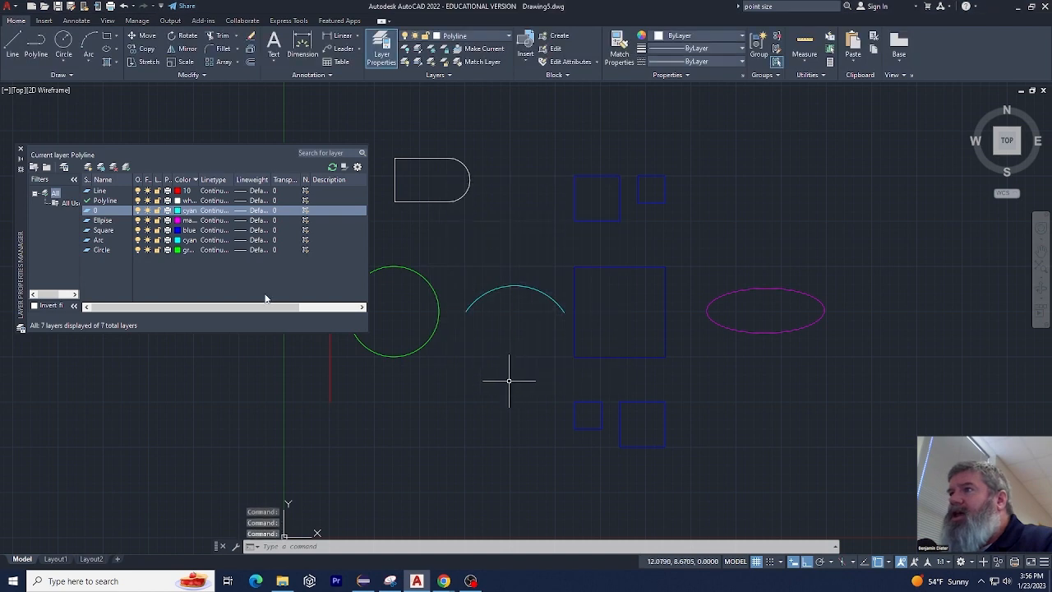
# Set the colour of layer 0 to white and close the layer manager
pyautogui.click(178, 210)
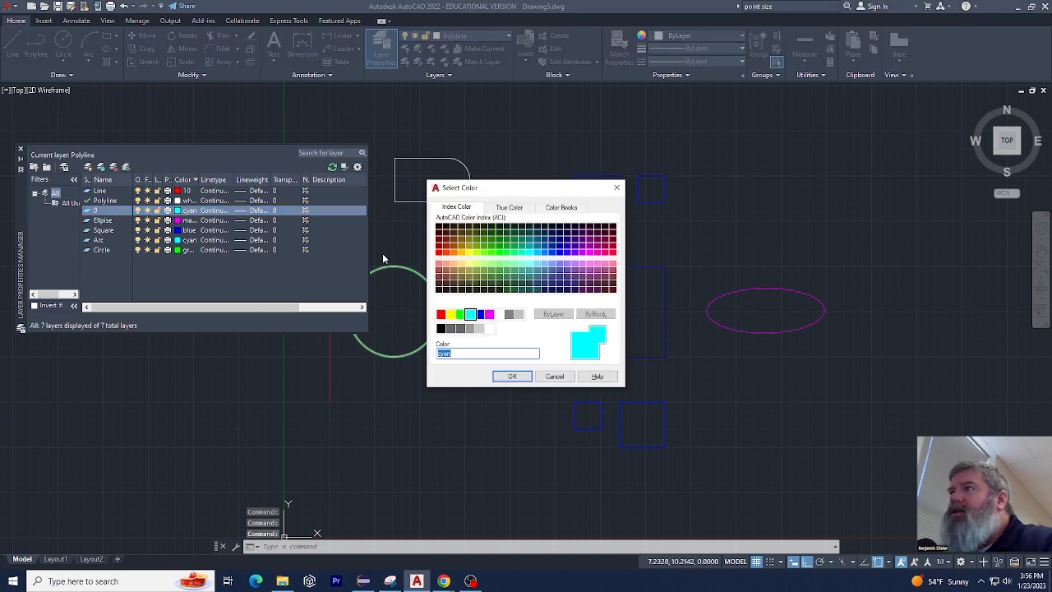
pyautogui.click(501, 315)
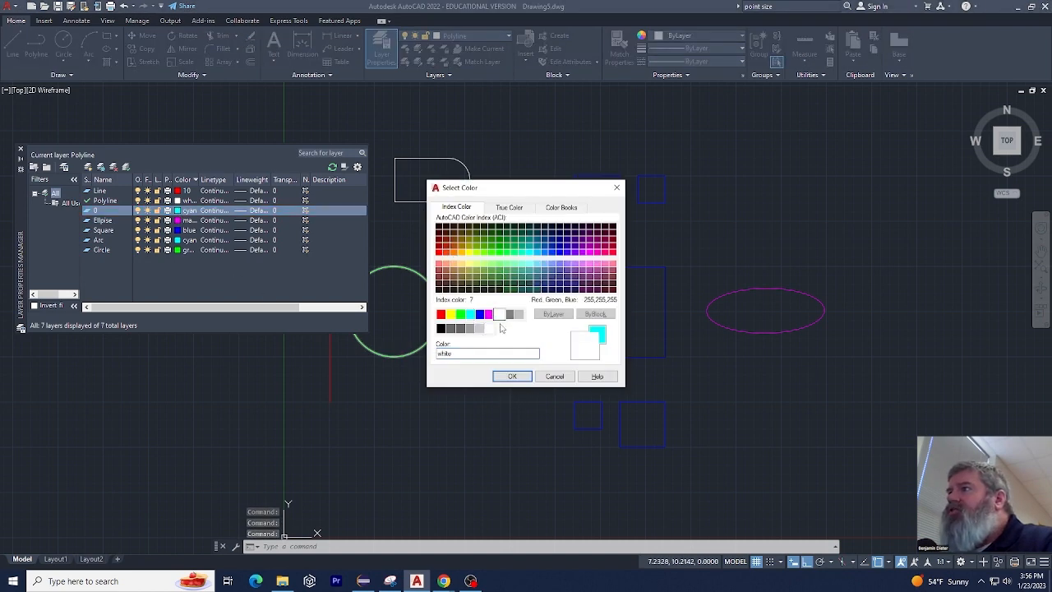
pyautogui.click(512, 376)
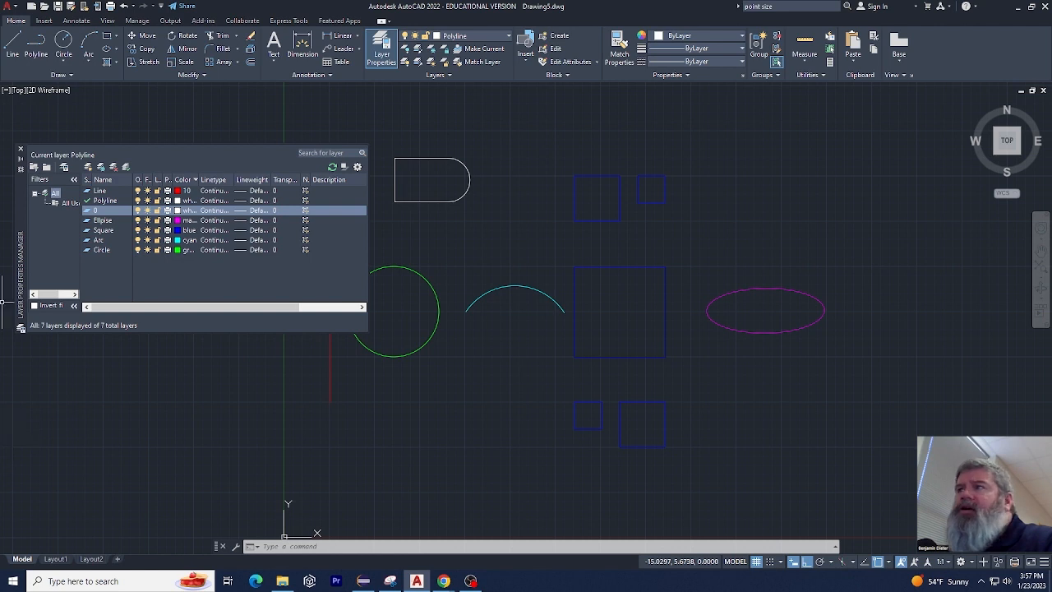
pyautogui.click(20, 149)
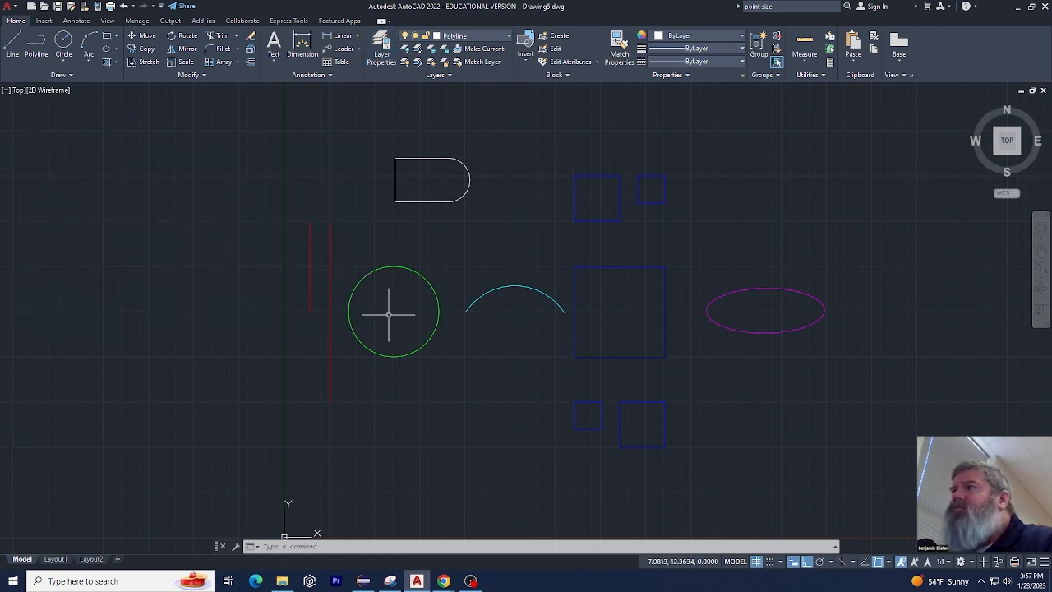
# Make the Circle layer current and draw a circle of about 2.1 units radius to the left of the two red lines
pyautogui.click(479, 37)
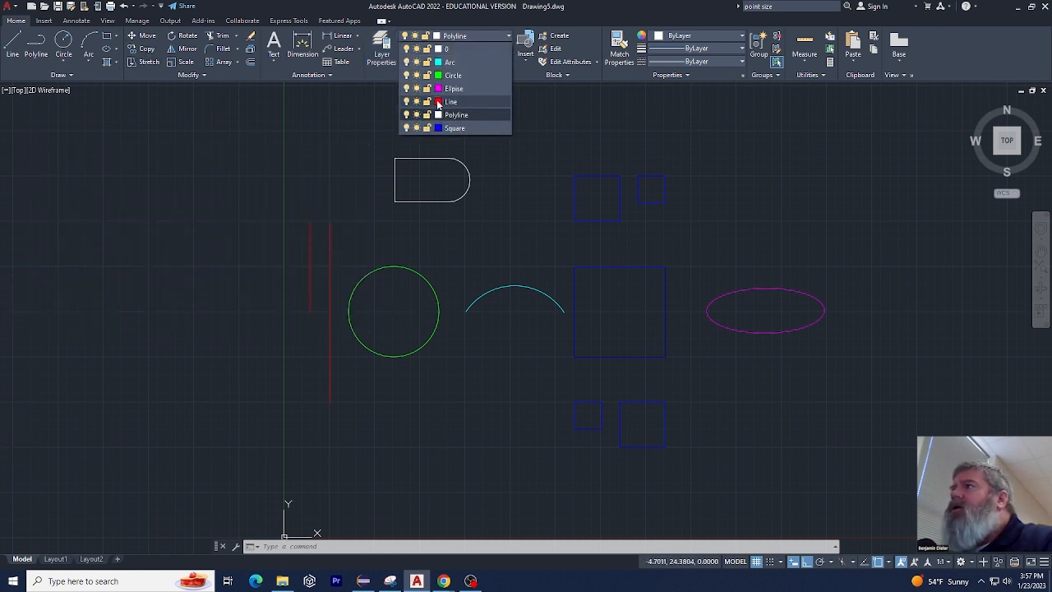
pyautogui.click(452, 80)
pyautogui.click(64, 45)
pyautogui.click(186, 222)
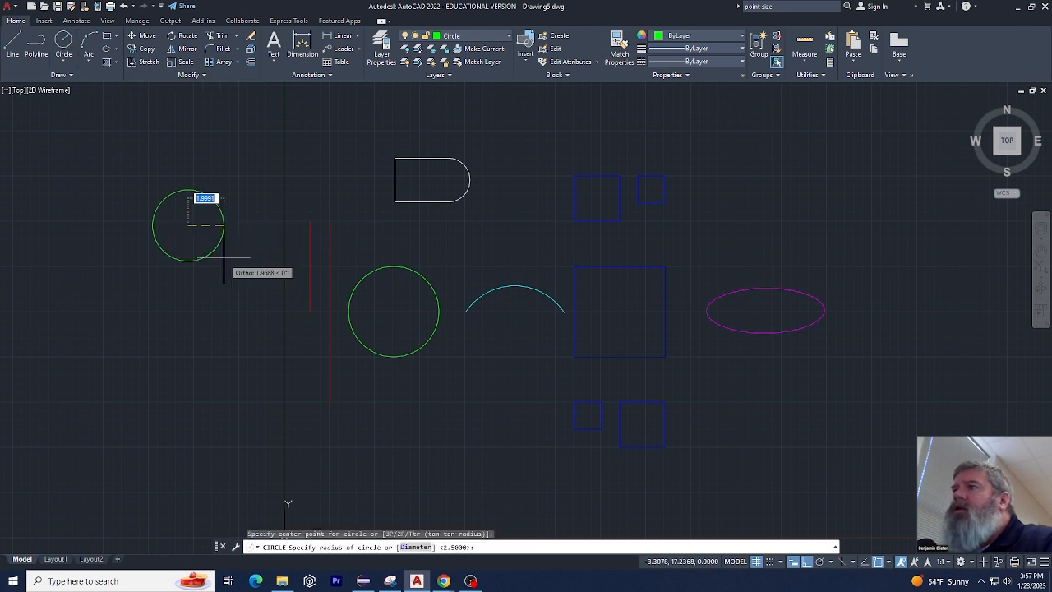
pyautogui.click(215, 252)
# Draw two more circles below the new one, with radii of about 3.0 and 1.5 units
pyautogui.rightClick(192, 331)
pyautogui.click(221, 339)
pyautogui.click(168, 338)
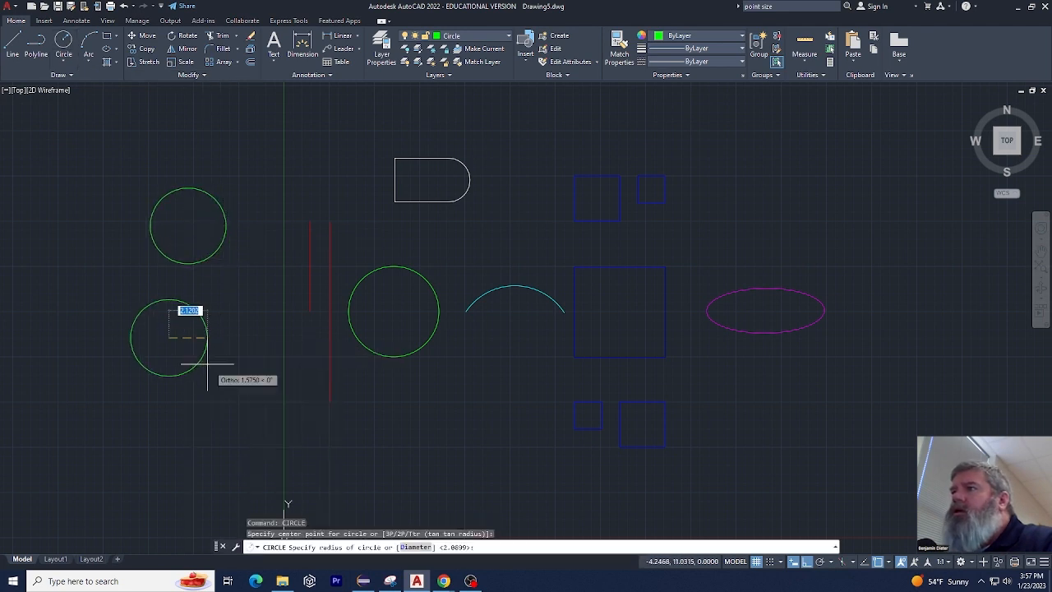
pyautogui.click(215, 367)
pyautogui.rightClick(226, 378)
pyautogui.click(261, 170)
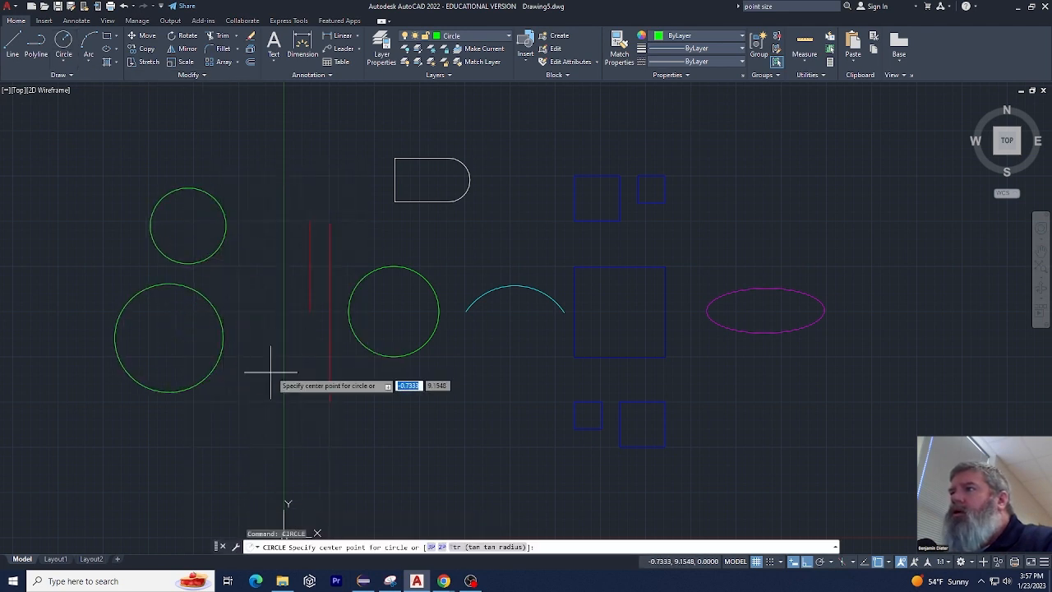
pyautogui.click(272, 372)
pyautogui.click(288, 399)
# Draw a fourth circle above the others that overlaps the uppermost new circle
pyautogui.rightClick(288, 398)
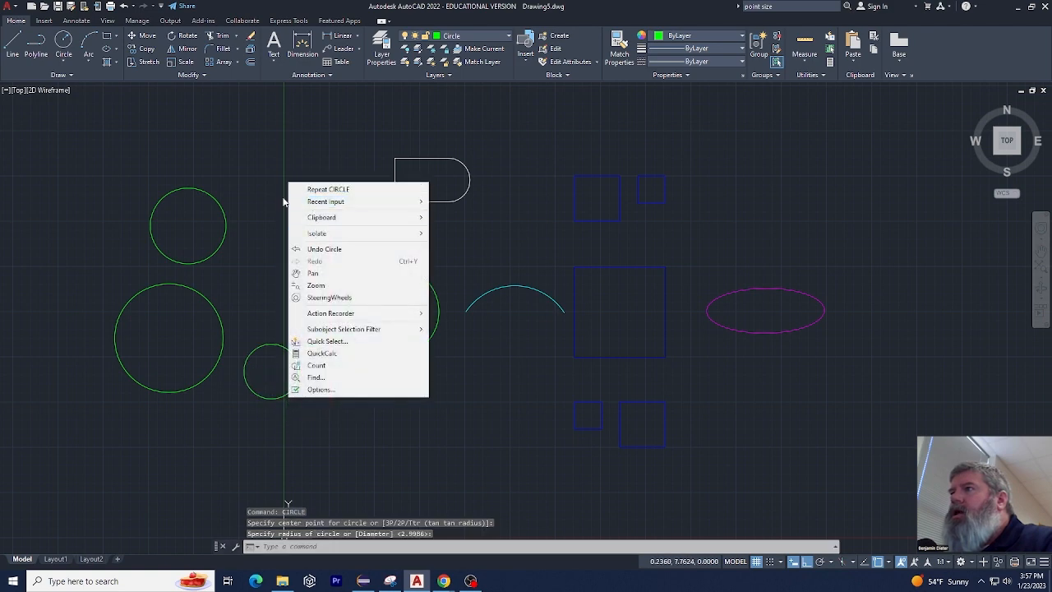
pyautogui.click(322, 189)
pyautogui.click(234, 156)
pyautogui.click(285, 168)
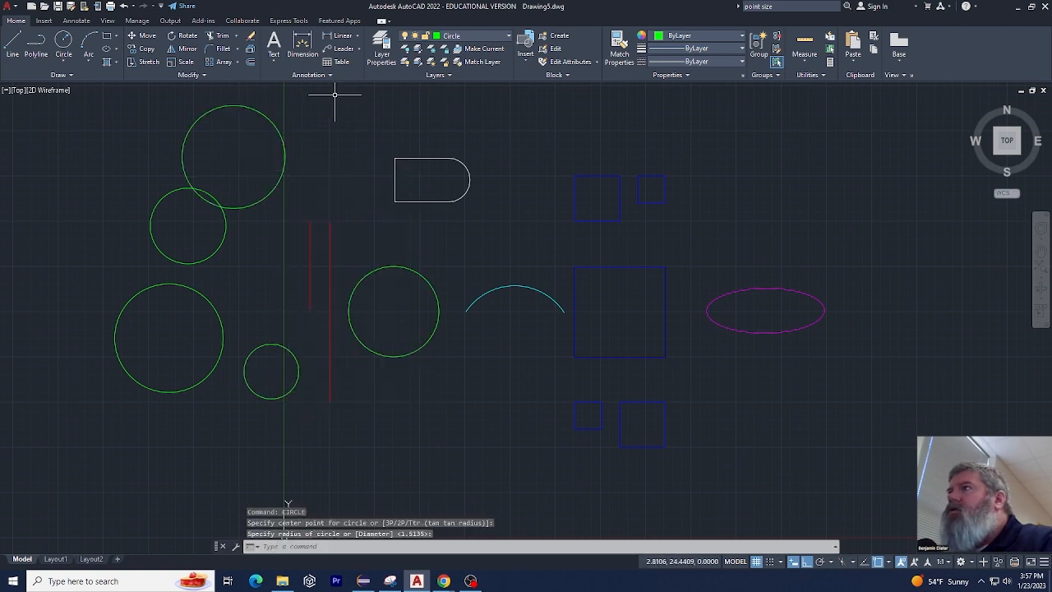
# Open the layer manager and set the Circle layer's colour to grey, index 8
pyautogui.click(381, 49)
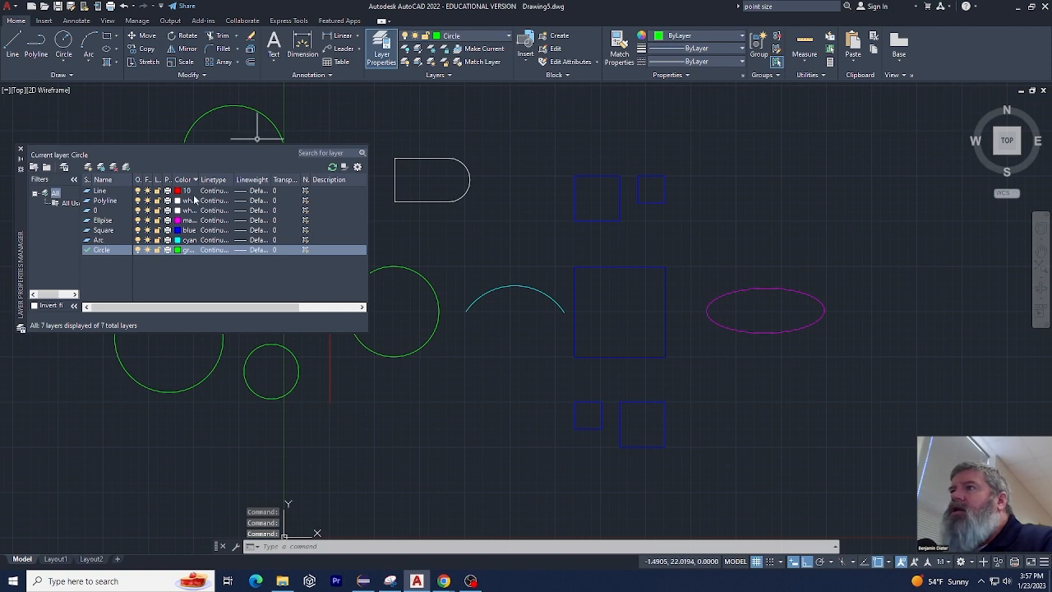
pyautogui.click(178, 250)
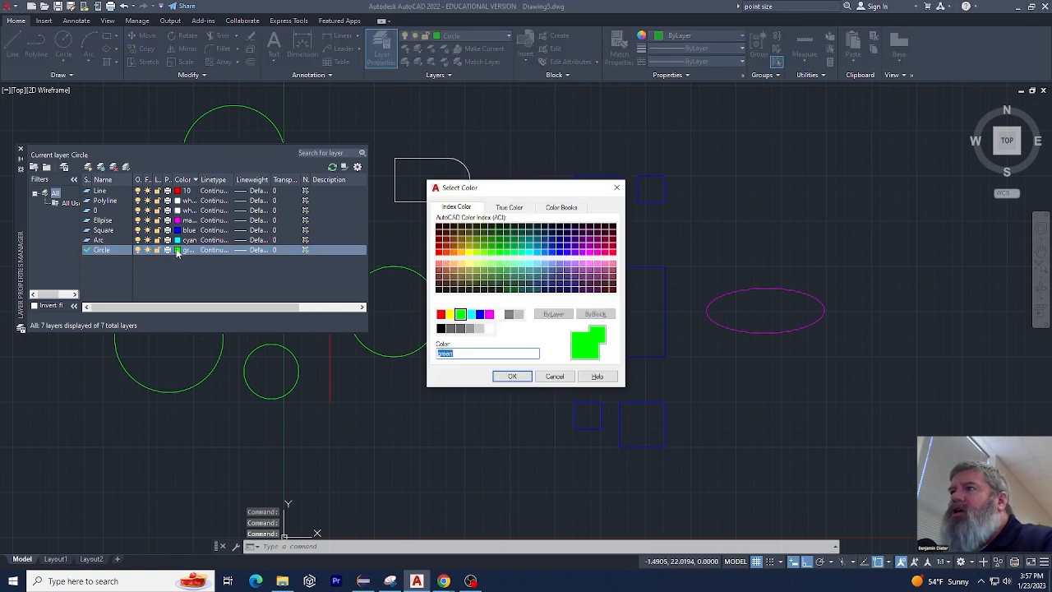
pyautogui.click(508, 314)
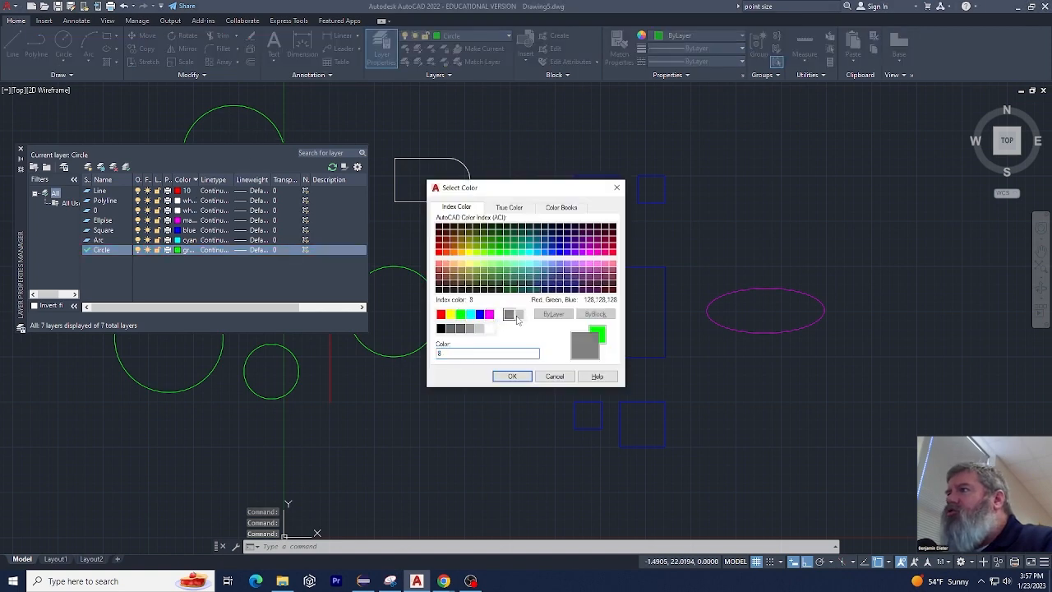
pyautogui.click(512, 375)
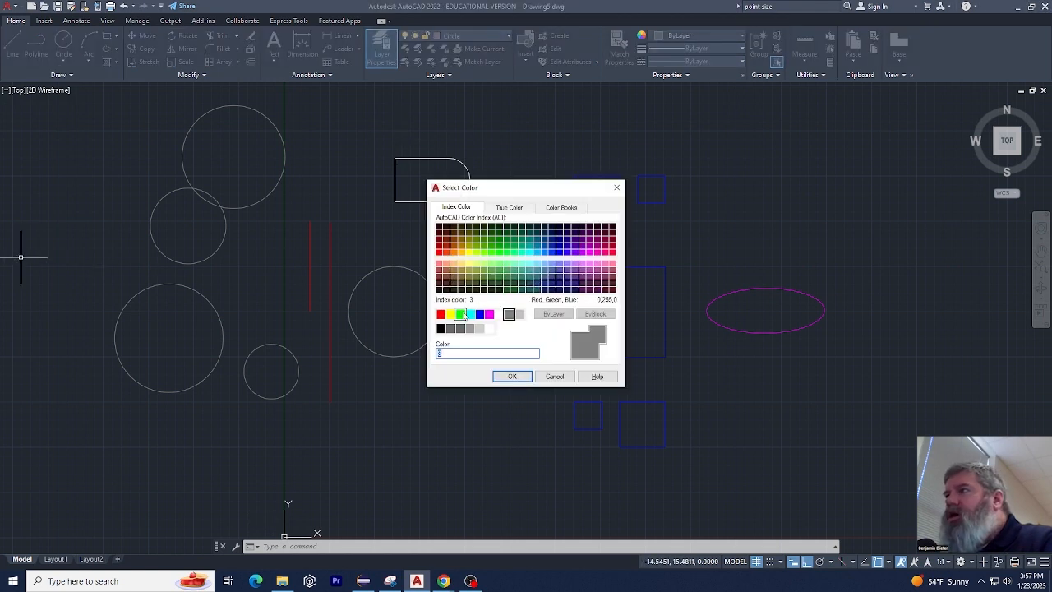
# Set the Circle layer's colour back to green and move the layer manager clear of the circles
pyautogui.click(461, 314)
pyautogui.click(512, 376)
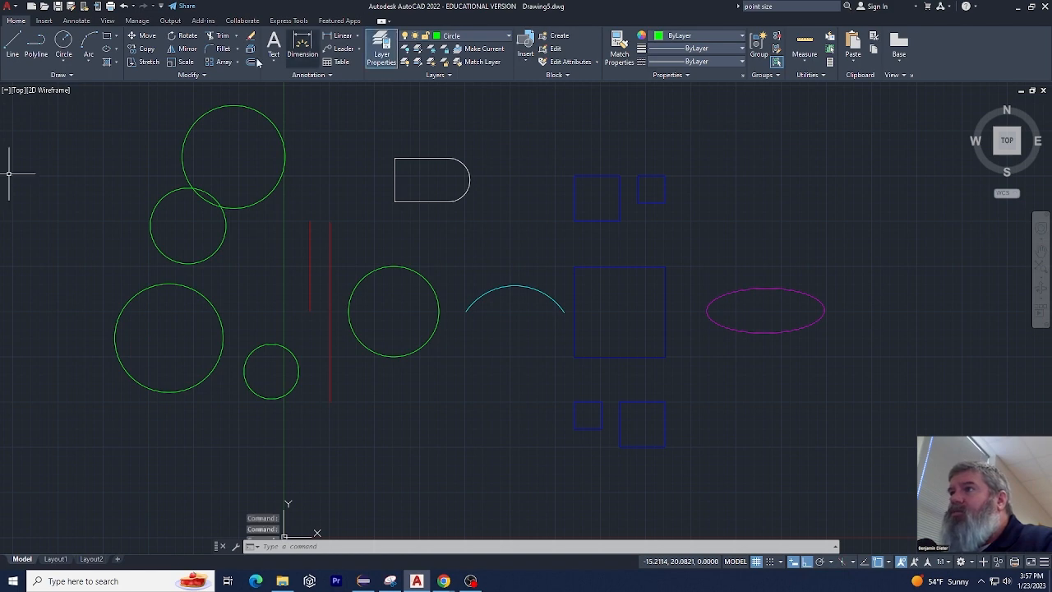
pyautogui.press('Escape')
pyautogui.press('Escape')
pyautogui.press('Escape')
pyautogui.moveTo(0, 240)
pyautogui.mouseDown()
pyautogui.moveTo(204, 147)
pyautogui.moveTo(725, 130)
pyautogui.mouseUp()
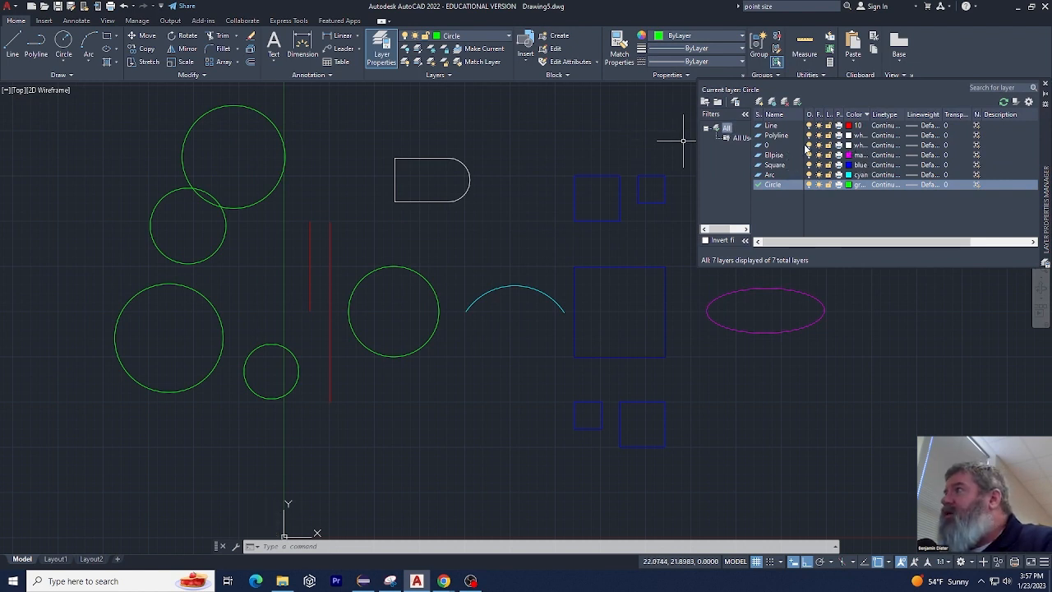
# Toggle layer 0, the ellipse layer and the Square layer off and back on, one after another
pyautogui.click(809, 145)
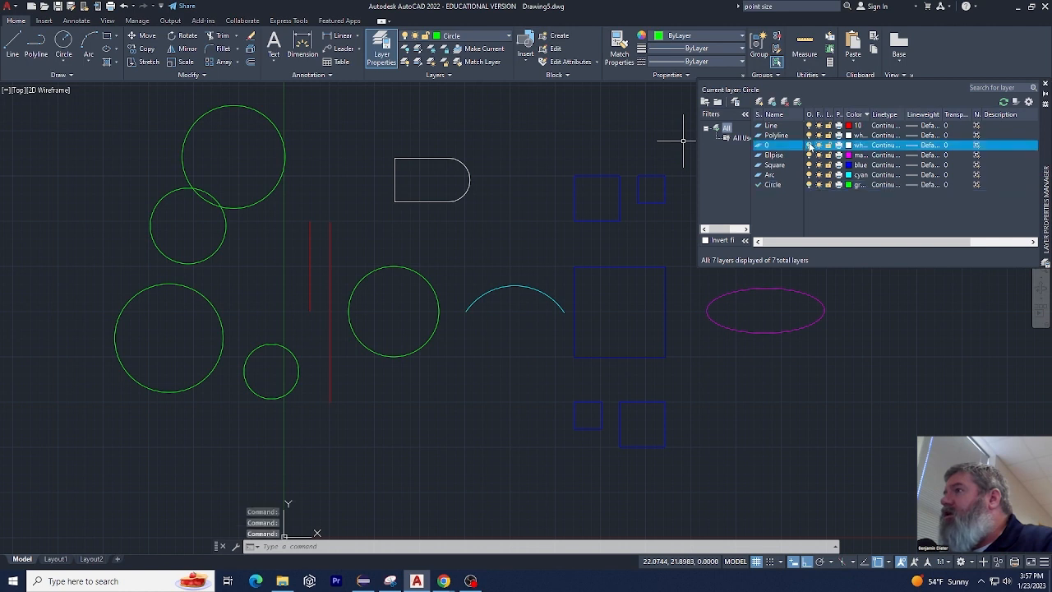
pyautogui.click(809, 155)
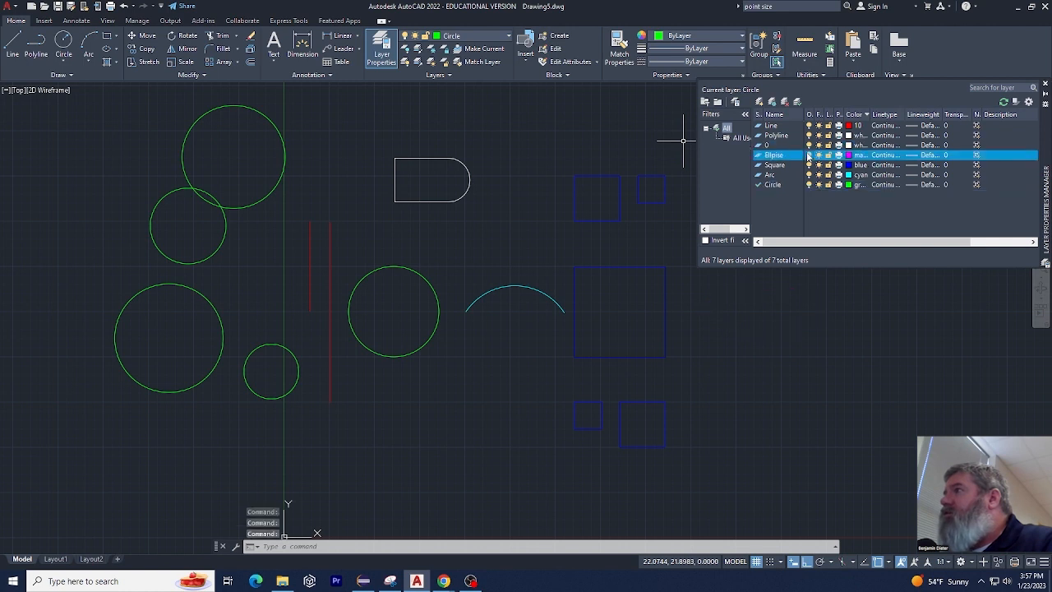
pyautogui.click(807, 165)
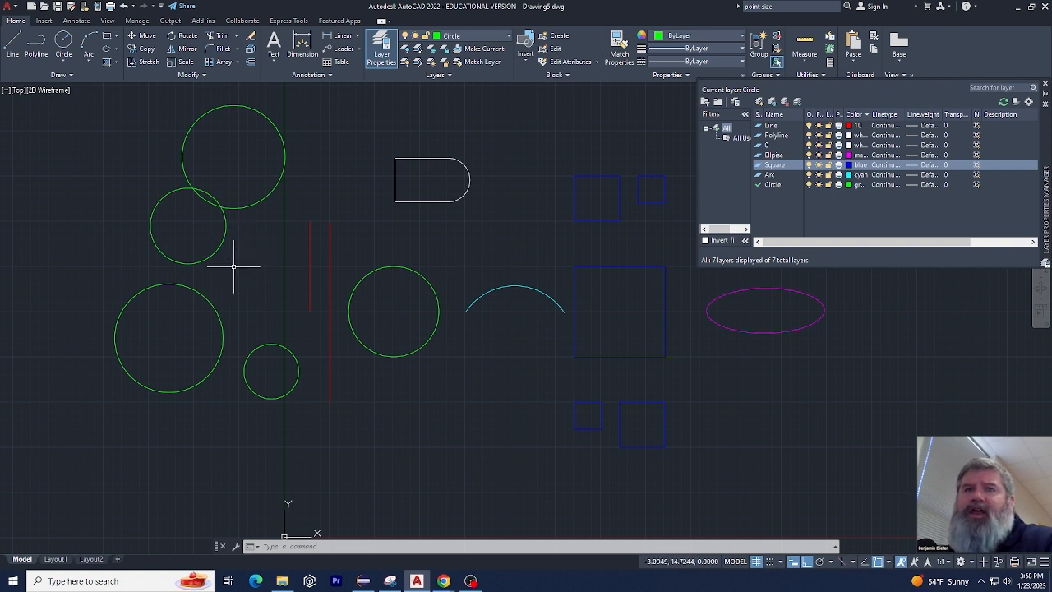
# Clear the selection and undo the last layer visibility change with the LAYERP command
pyautogui.click(293, 291)
pyautogui.press('Escape')
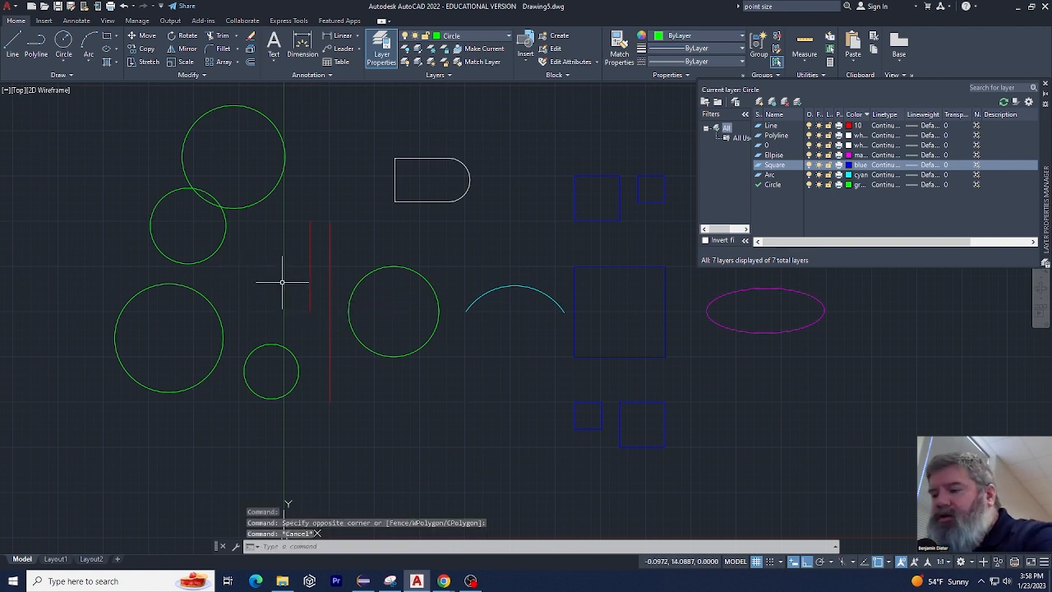
pyautogui.write('layerp')
pyautogui.press('Return')
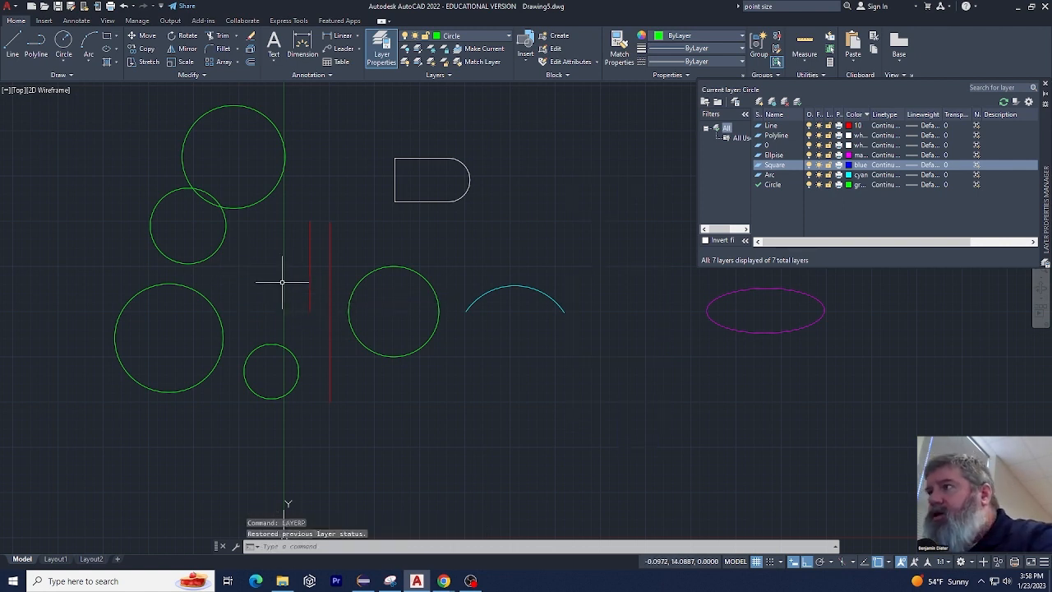
# Change the Circle layer's colour to index 8 in the layer manager
pyautogui.click(851, 185)
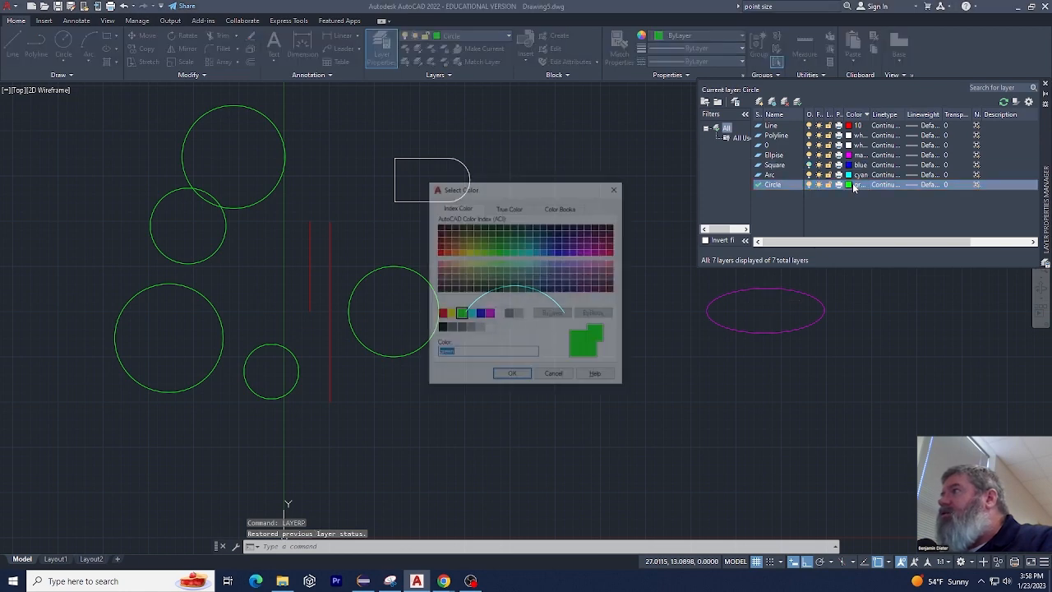
pyautogui.click(508, 316)
pyautogui.click(512, 376)
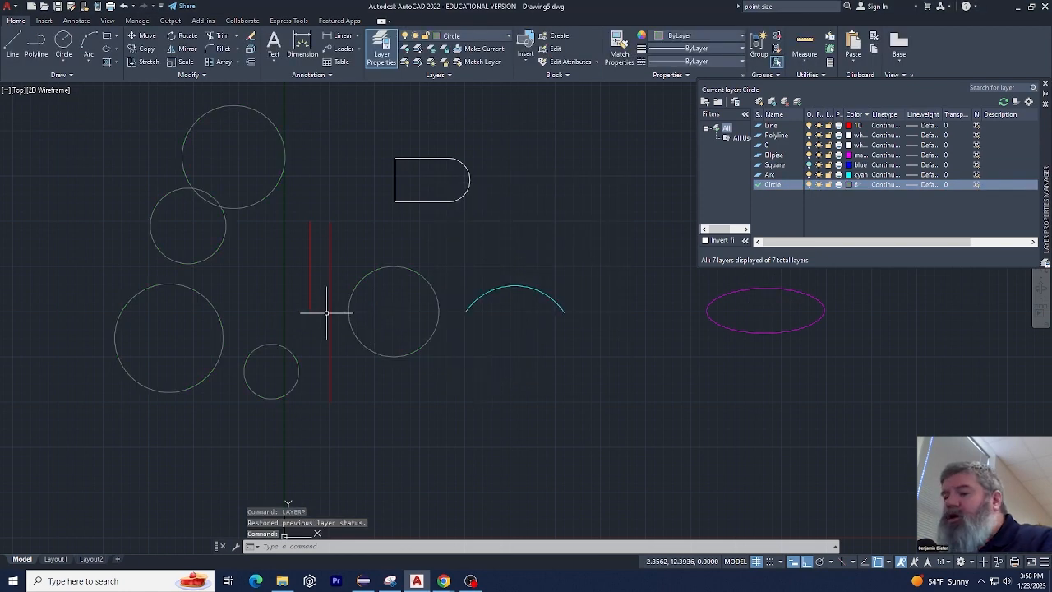
# Undo the Circle layer's colour change with the LAYERP command
pyautogui.write('LAYERP')
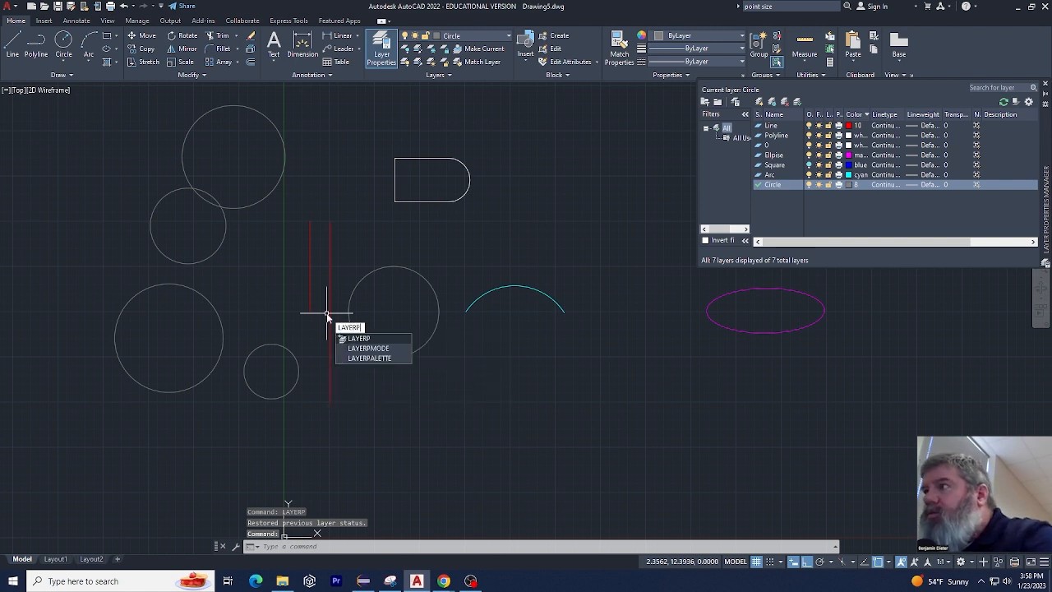
pyautogui.press('Return')
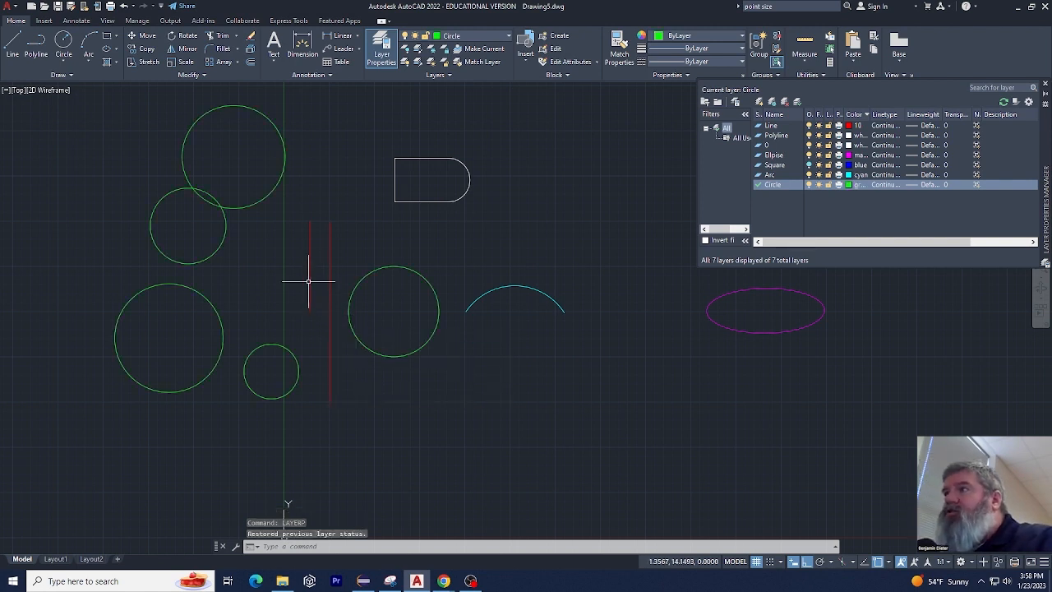
pyautogui.press('Escape')
pyautogui.press('Escape')
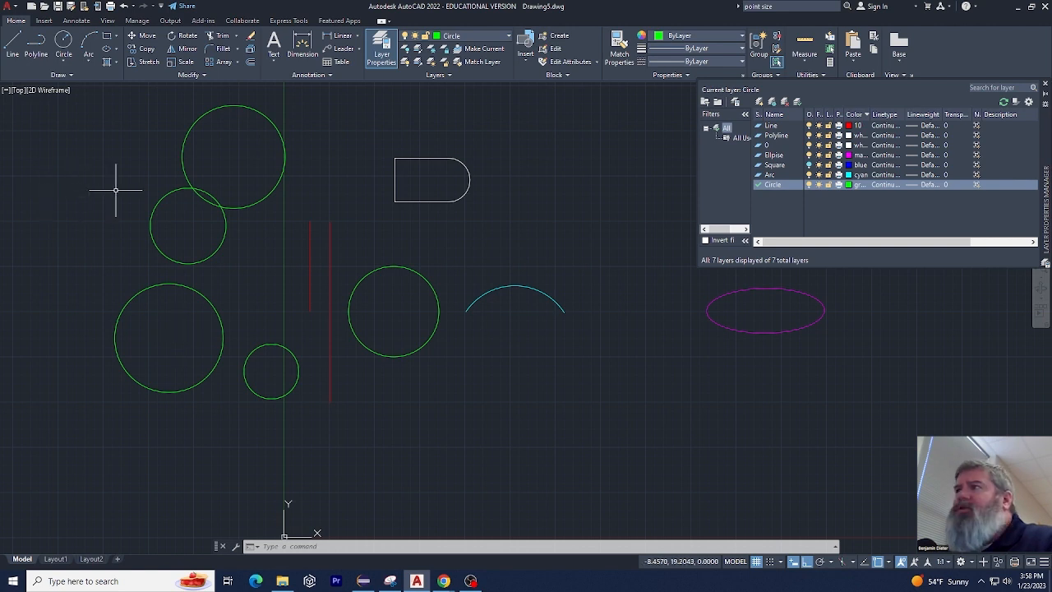
# Load the ACAD_ISO02W100 ISO dash linetype into the drawing through the Linetype Manager
pyautogui.click(720, 49)
pyautogui.click(721, 47)
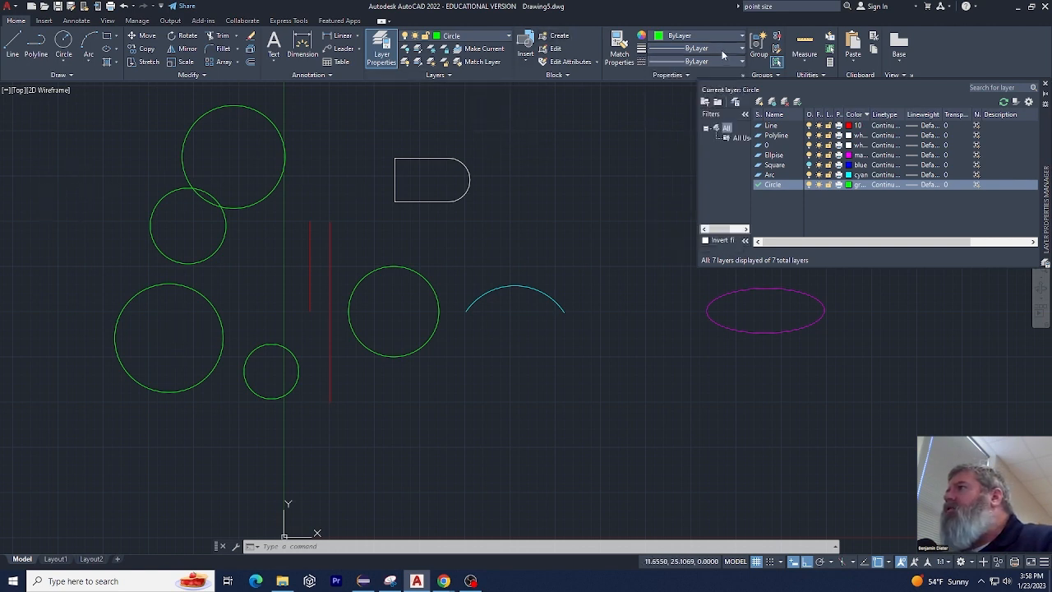
pyautogui.click(721, 62)
pyautogui.click(680, 116)
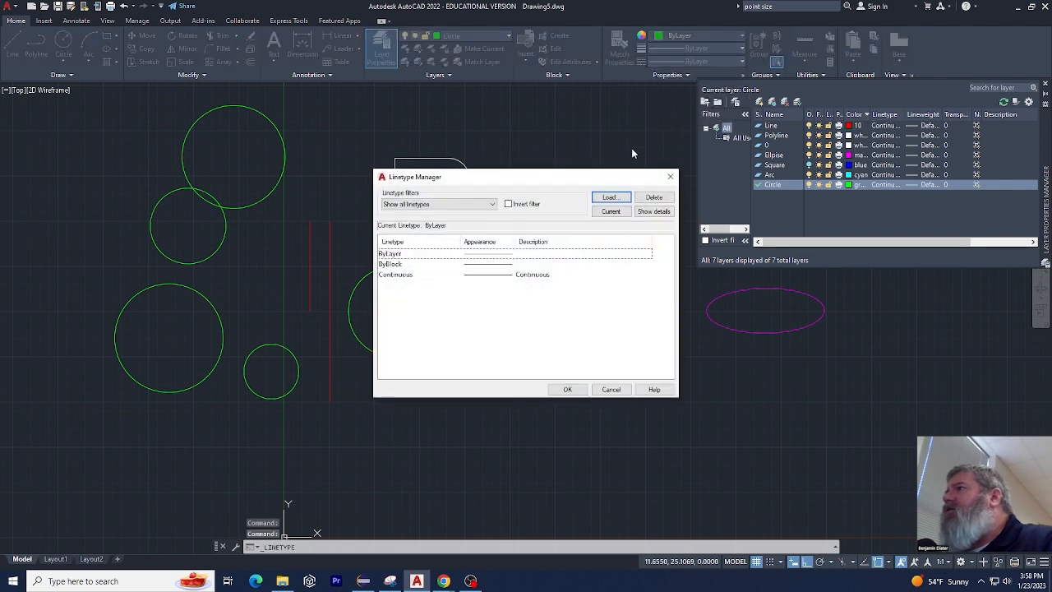
pyautogui.click(611, 200)
pyautogui.doubleClick(551, 275)
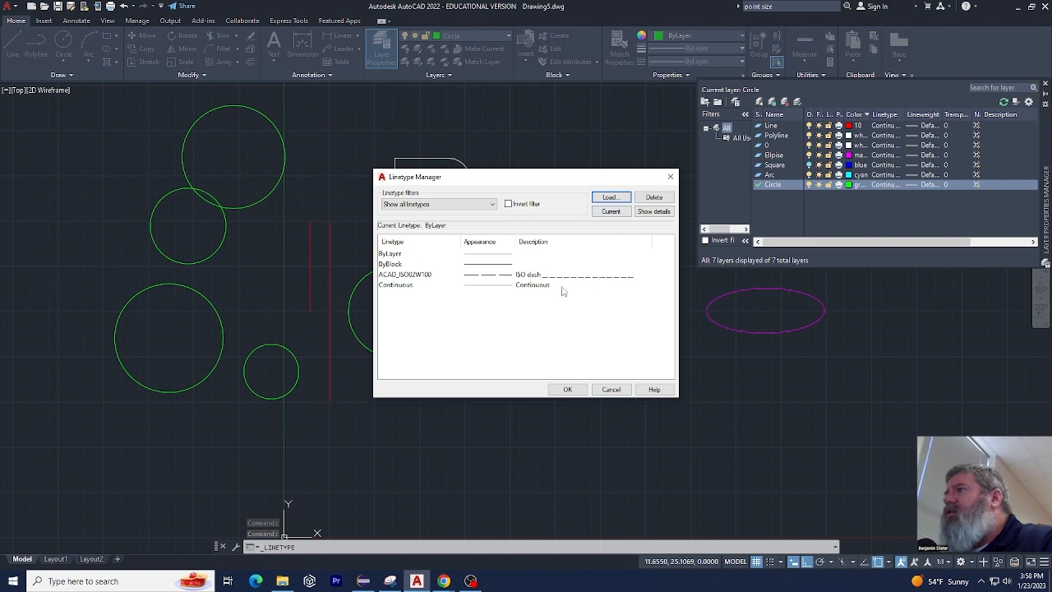
pyautogui.click(564, 276)
pyautogui.click(567, 389)
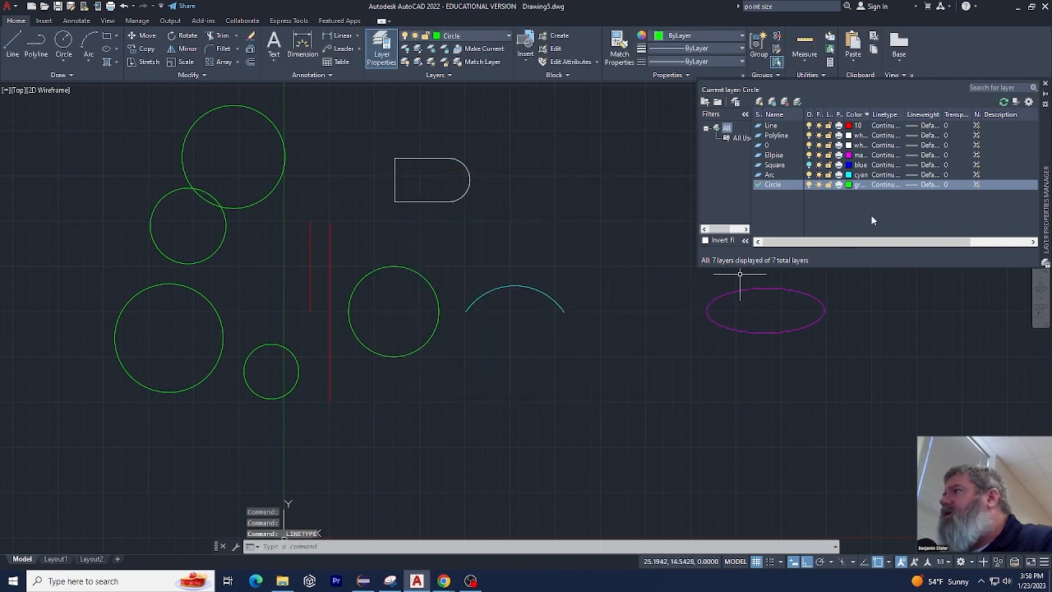
# Examine the linetypes available for new objects, leaving the current linetype at ByLayer
pyautogui.click(690, 61)
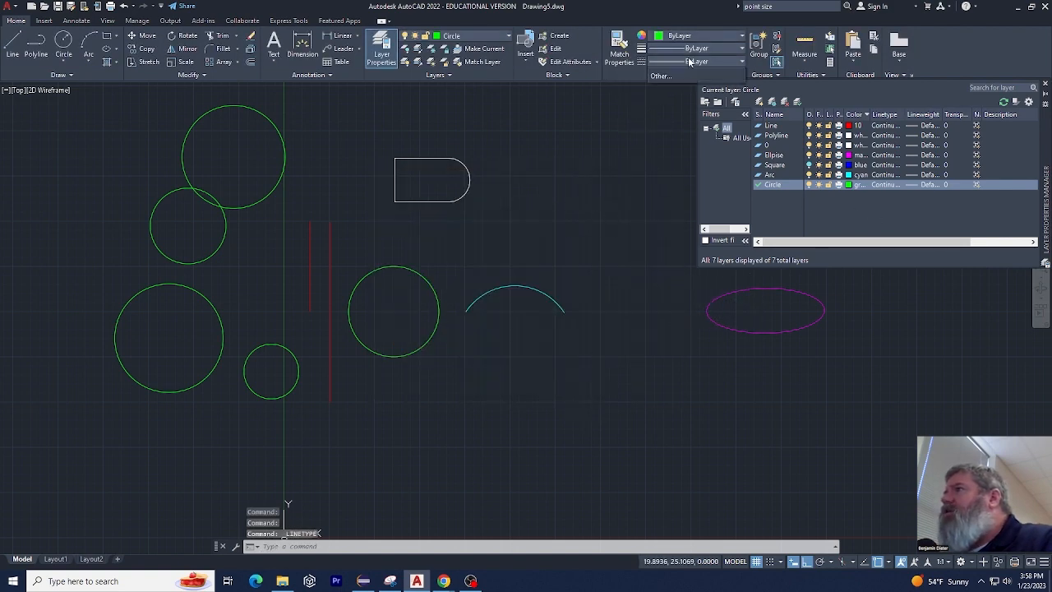
pyautogui.click(556, 117)
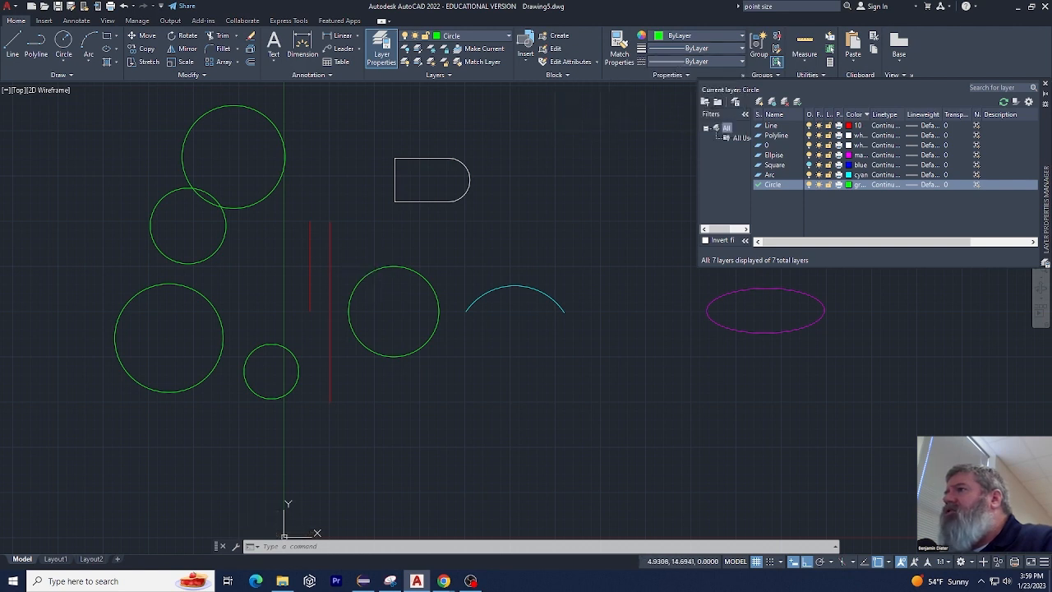
pyautogui.click(370, 276)
pyautogui.press('Escape')
pyautogui.press('Escape')
pyautogui.press('Escape')
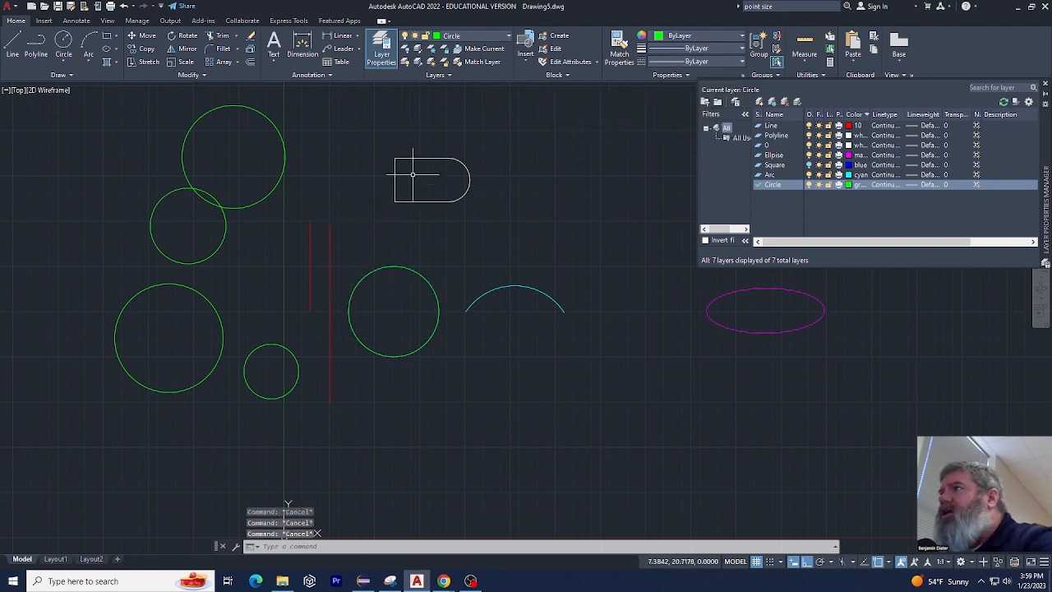
# Set the Circle layer's linetype to ACAD_ISO02W100 in the layer manager, and undo the change
pyautogui.click(887, 186)
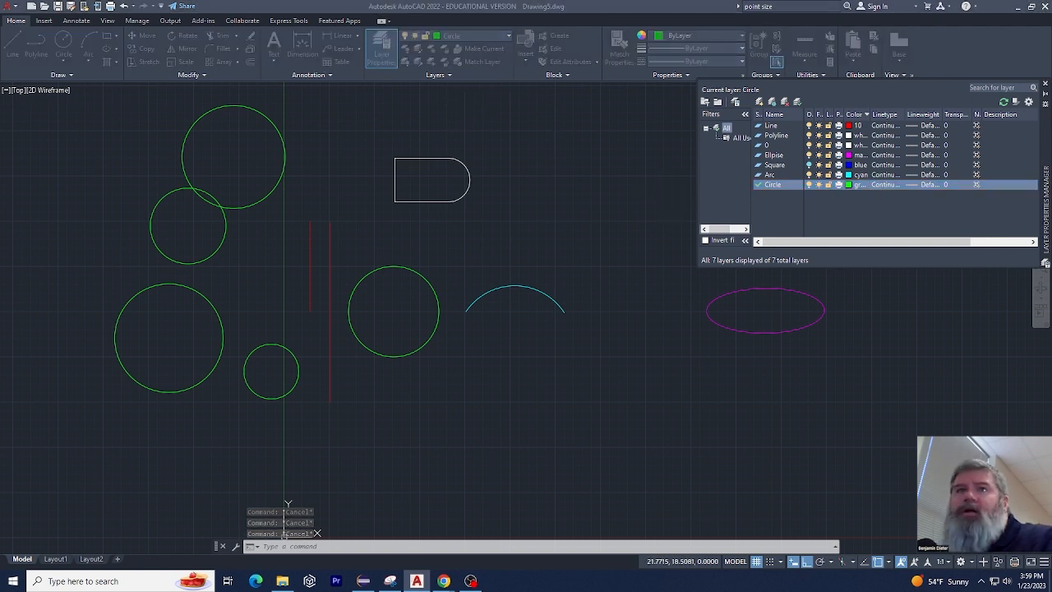
pyautogui.click(394, 253)
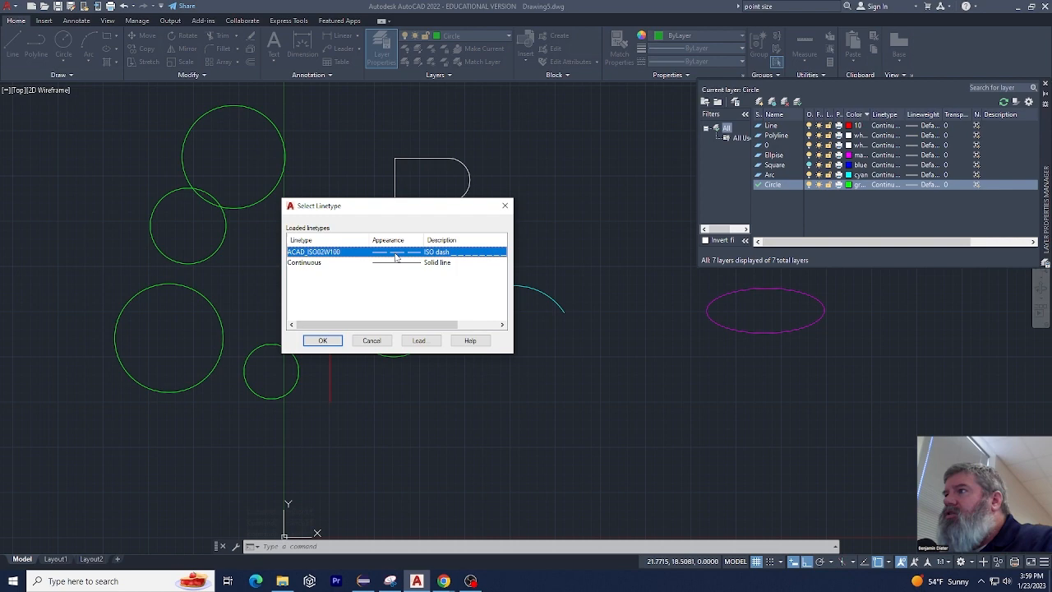
pyautogui.click(323, 339)
pyautogui.press('Escape')
pyautogui.press('Escape')
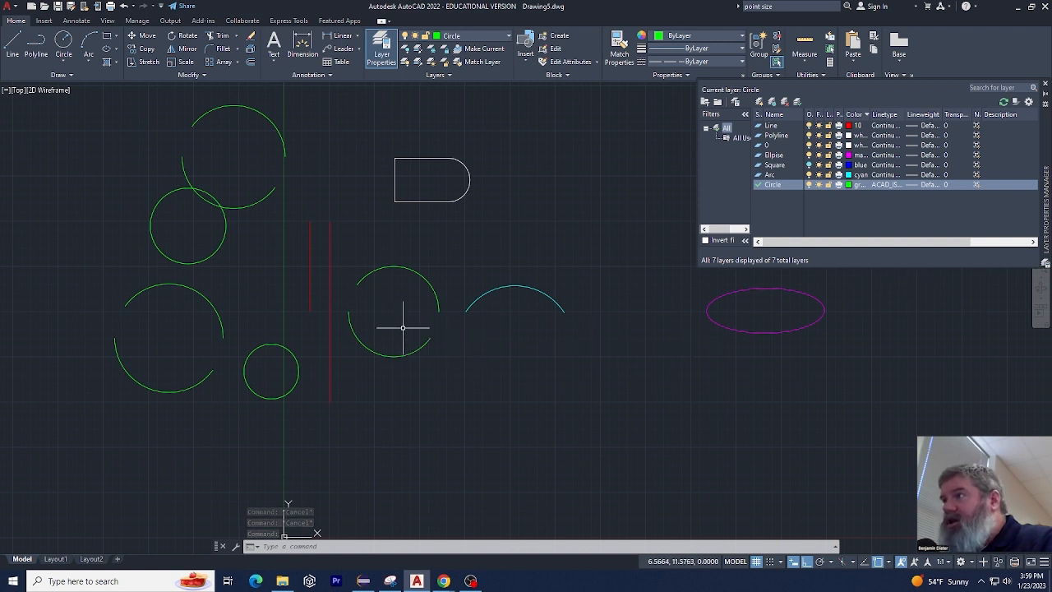
pyautogui.hotkey('ctrl', 'z')
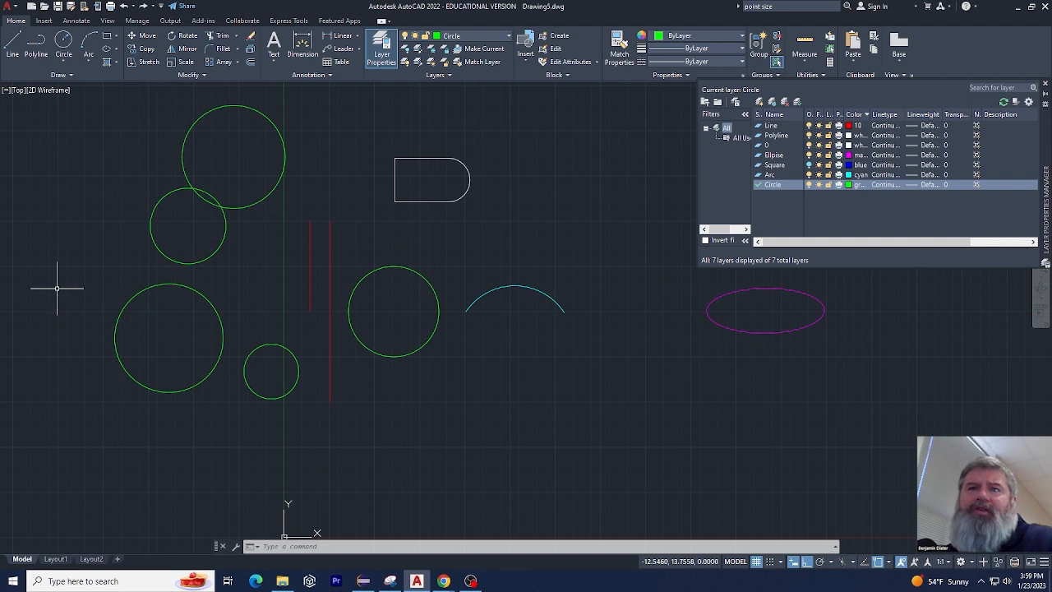
# Sort the layer list by linetype and view the loaded linetypes for the Circle layer without choosing another
pyautogui.click(885, 115)
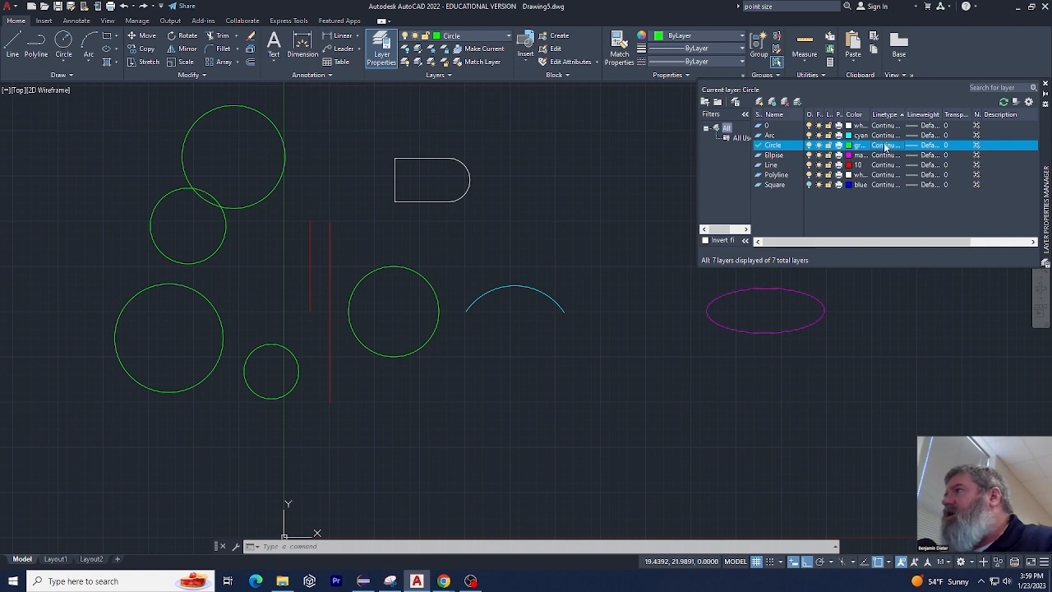
pyautogui.click(885, 145)
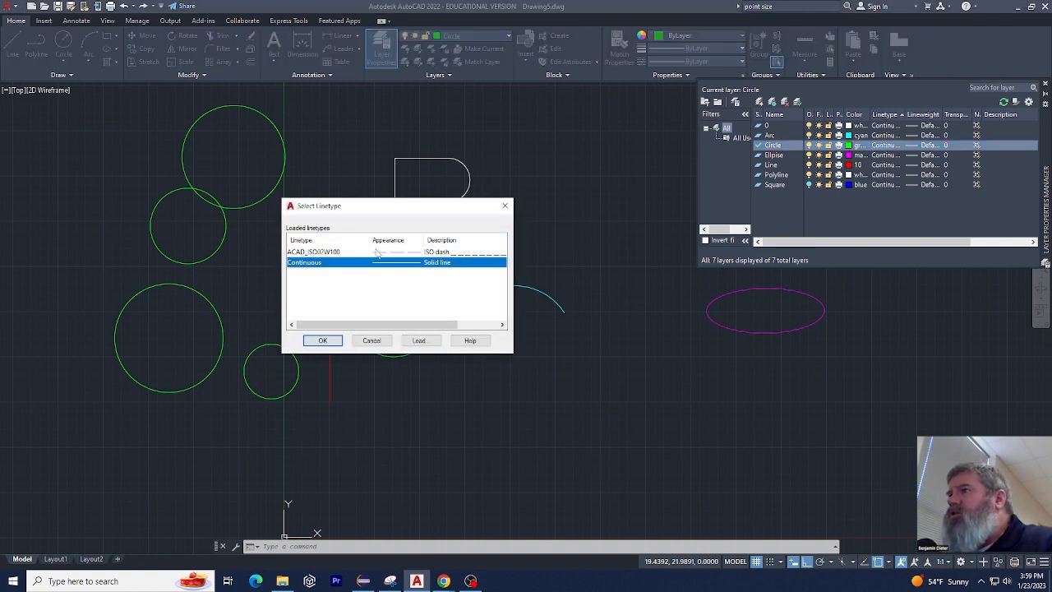
pyautogui.click(380, 343)
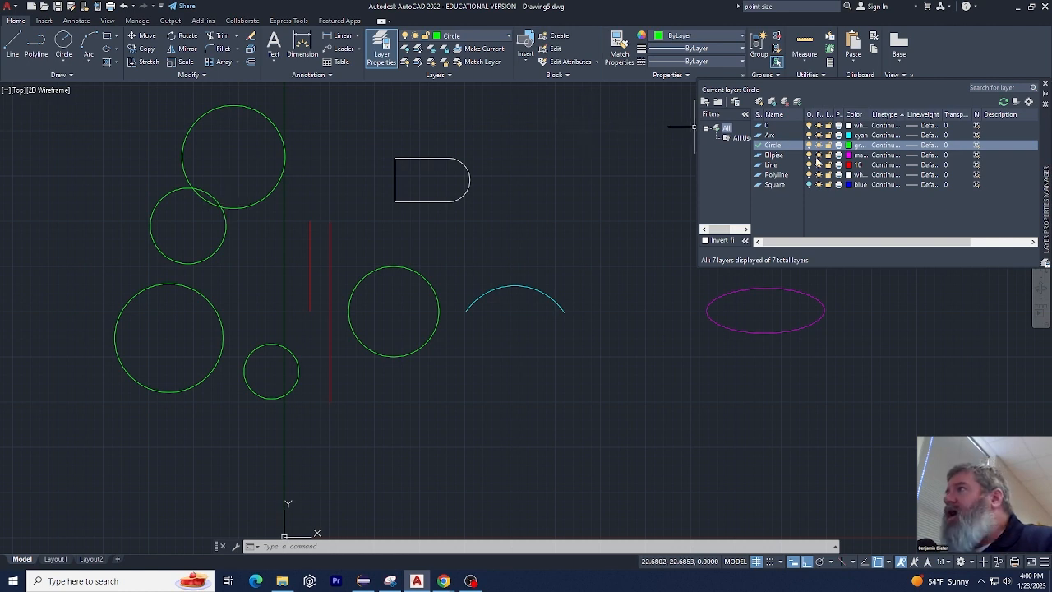
# Examine the lineweights available for the Circle layer without changing its lineweight
pyautogui.click(912, 146)
pyautogui.scroll(-5, 547, 246)
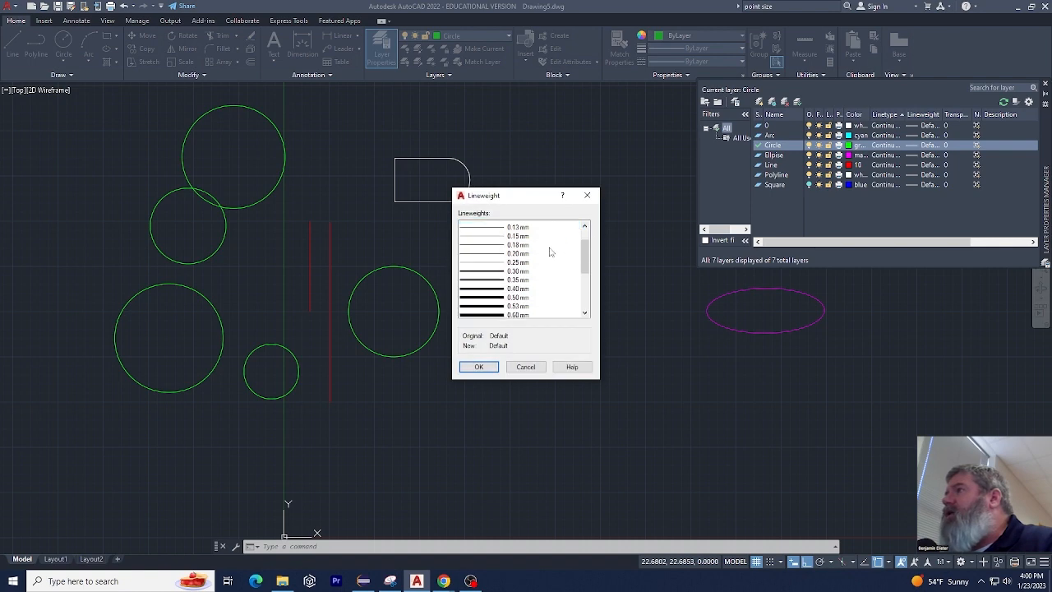
pyautogui.click(537, 367)
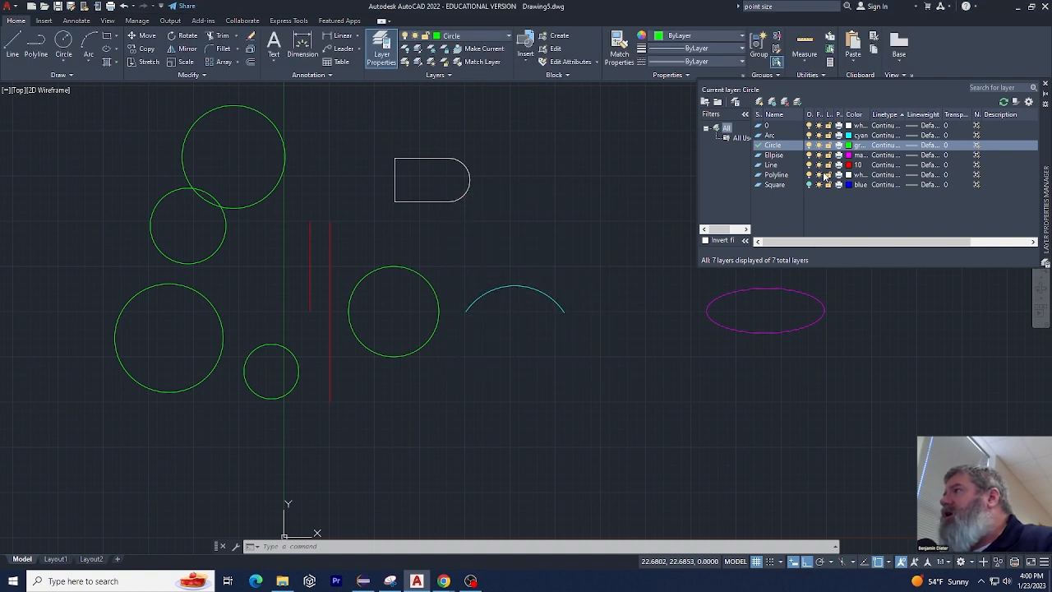
# Examine the acad.lin linetypes that can be loaded for the Circle layer, including the fenceline, gas line and tracks patterns
pyautogui.click(877, 146)
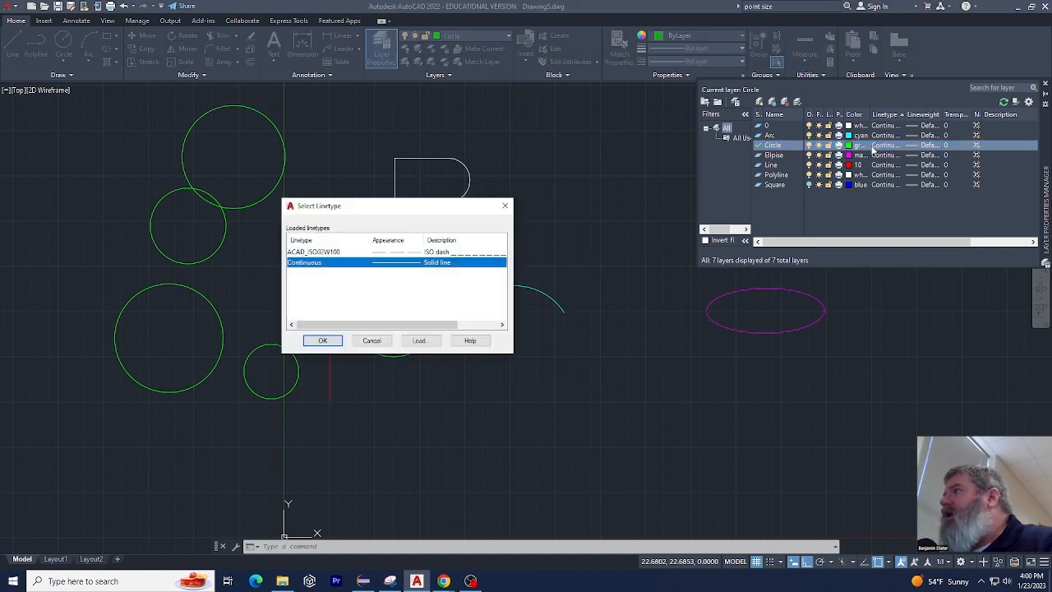
pyautogui.click(421, 340)
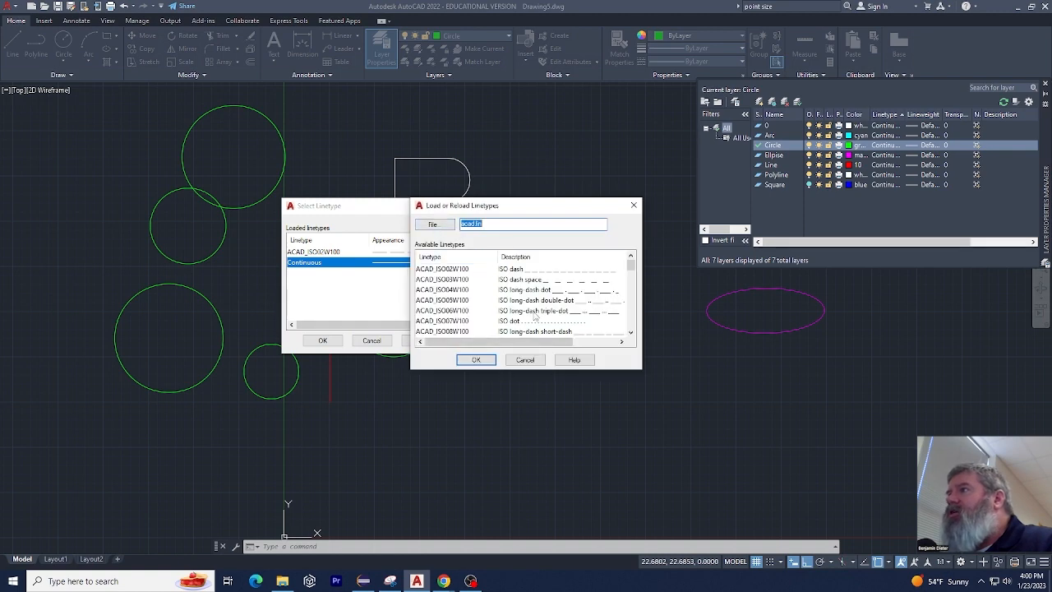
pyautogui.scroll(-1, 565, 301)
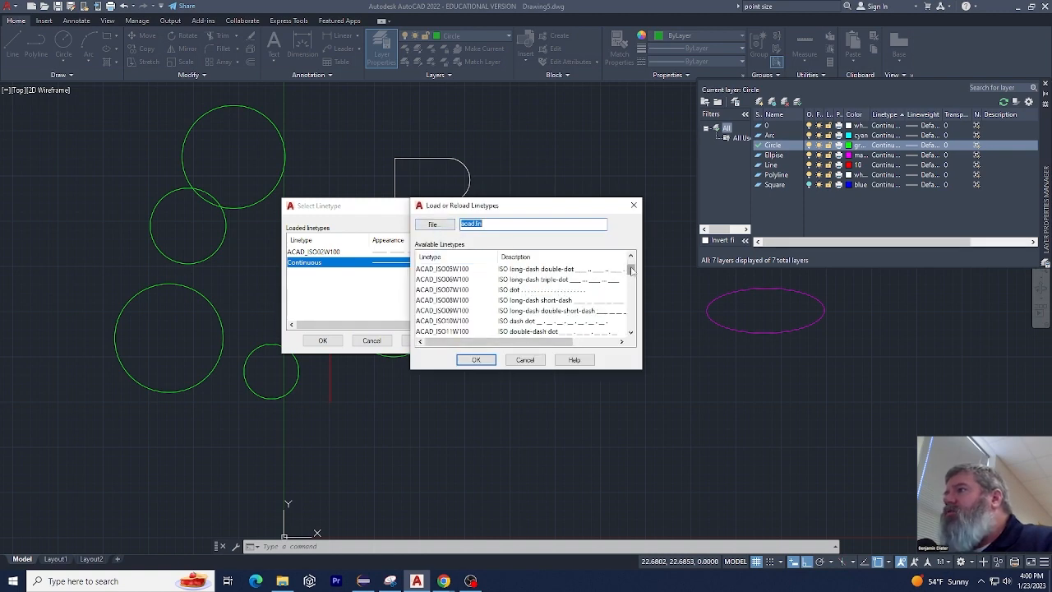
pyautogui.moveTo(631, 270); pyautogui.dragTo(634, 289)
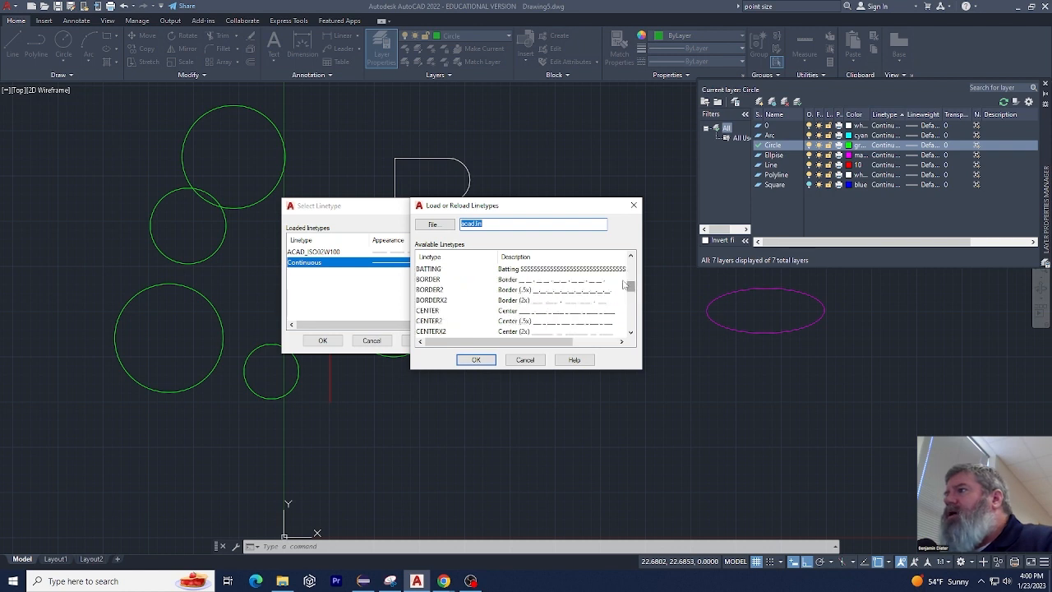
pyautogui.scroll(-2, 573, 281)
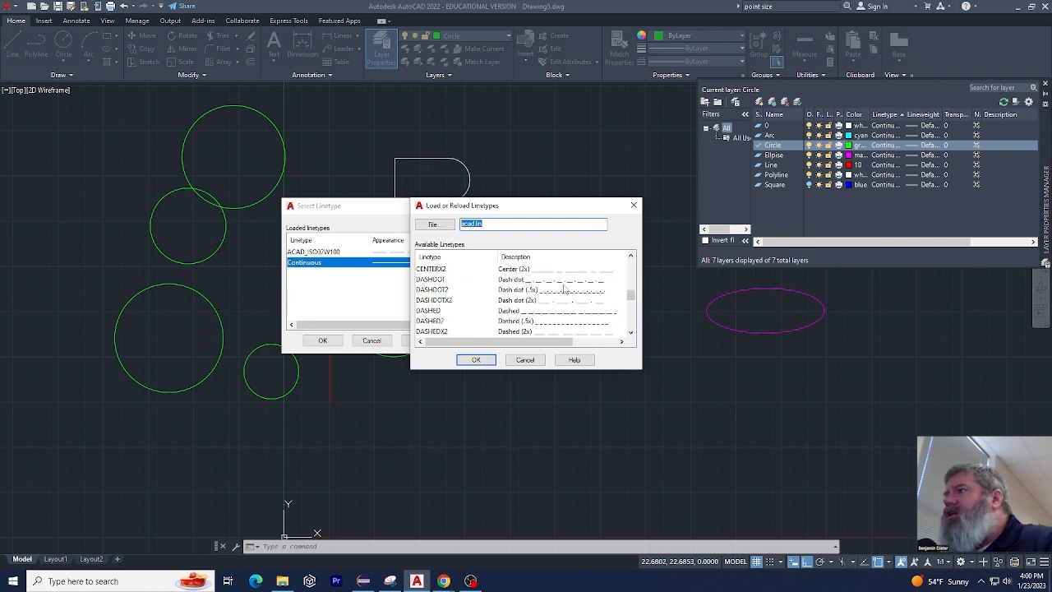
pyautogui.scroll(-4, 564, 288)
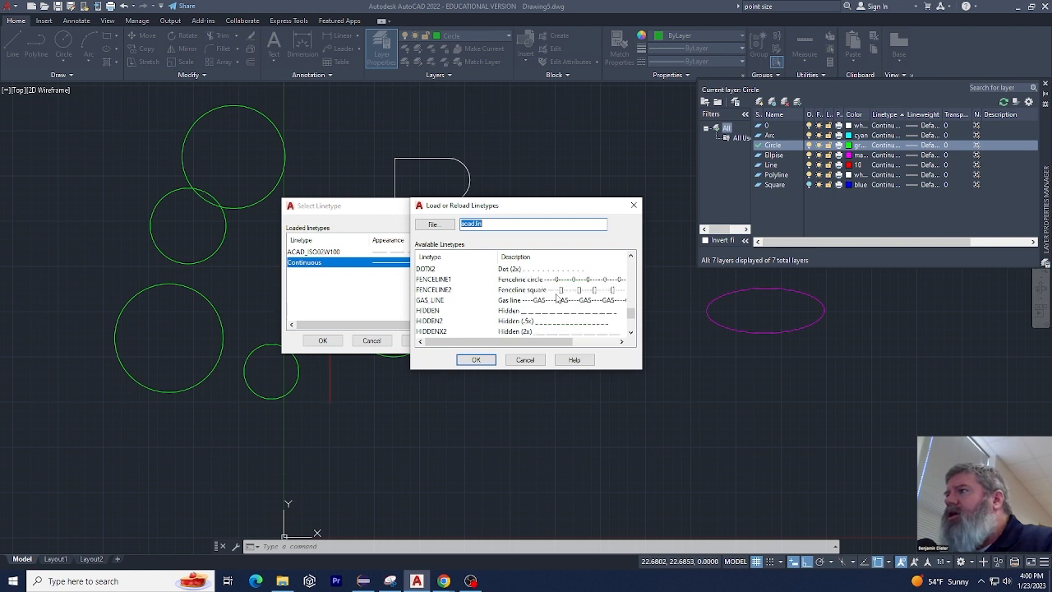
pyautogui.click(574, 301)
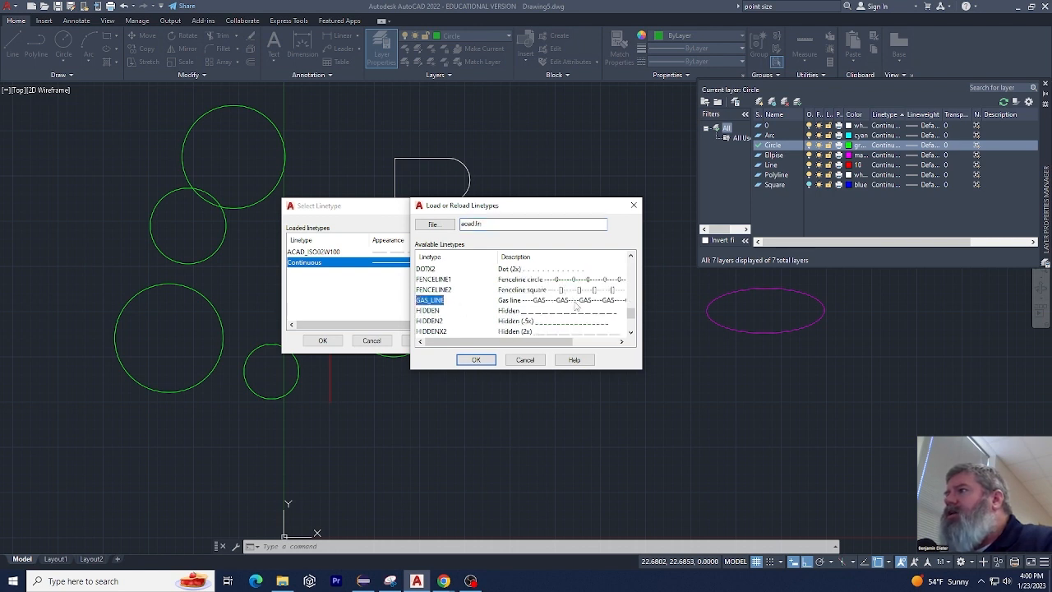
pyautogui.click(578, 280)
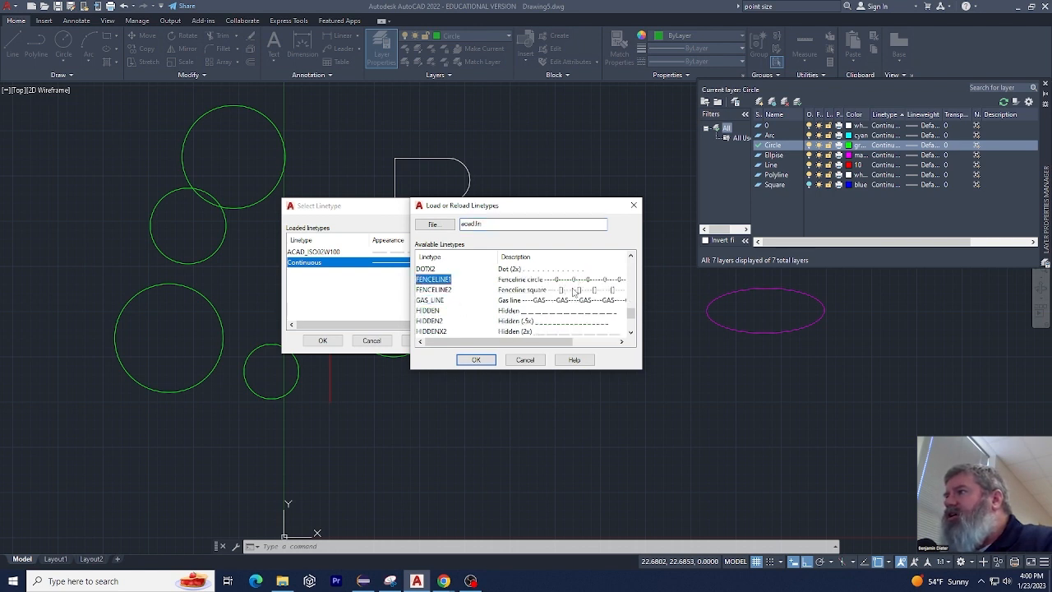
pyautogui.click(576, 290)
pyautogui.scroll(-2, 548, 309)
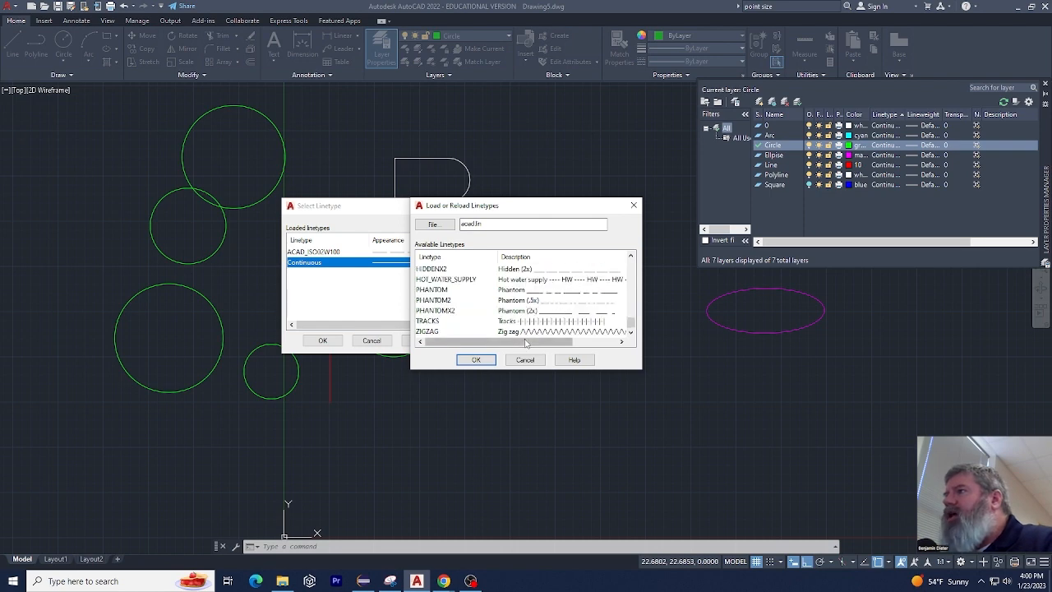
pyautogui.click(545, 322)
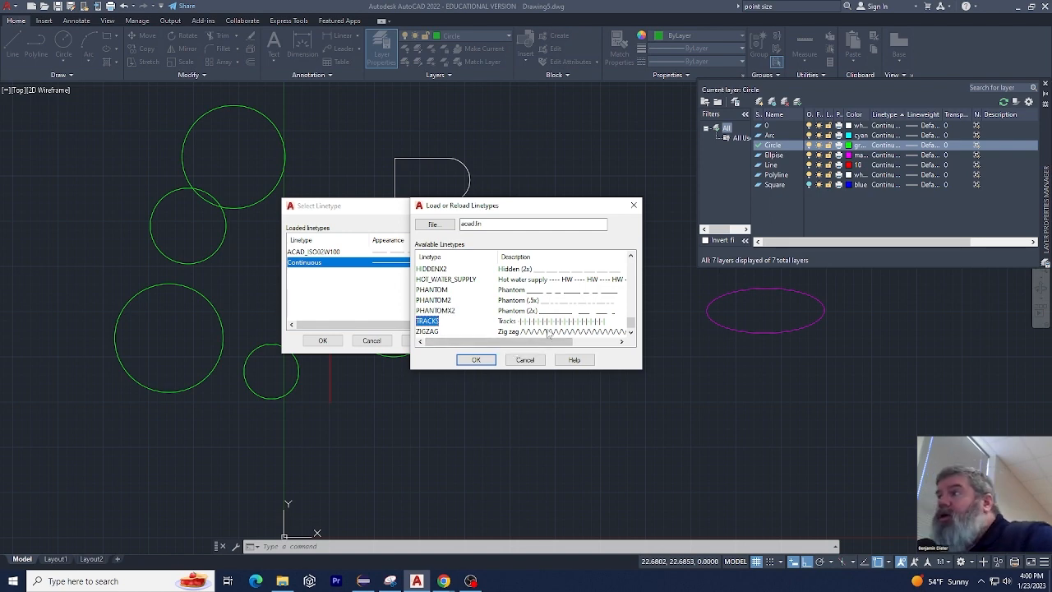
pyautogui.scroll(1, 564, 315)
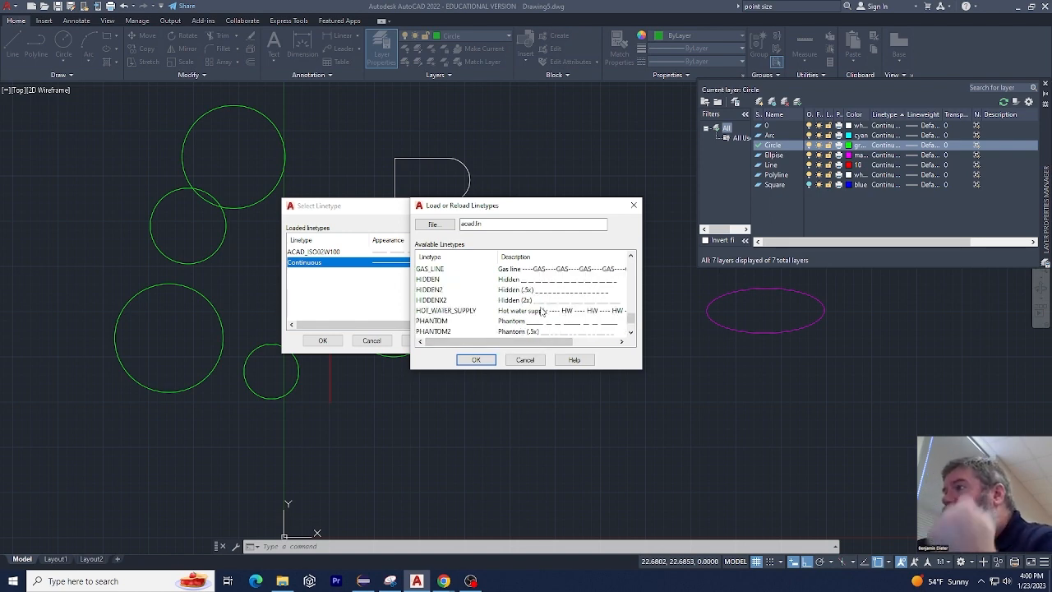
pyautogui.scroll(1, 558, 304)
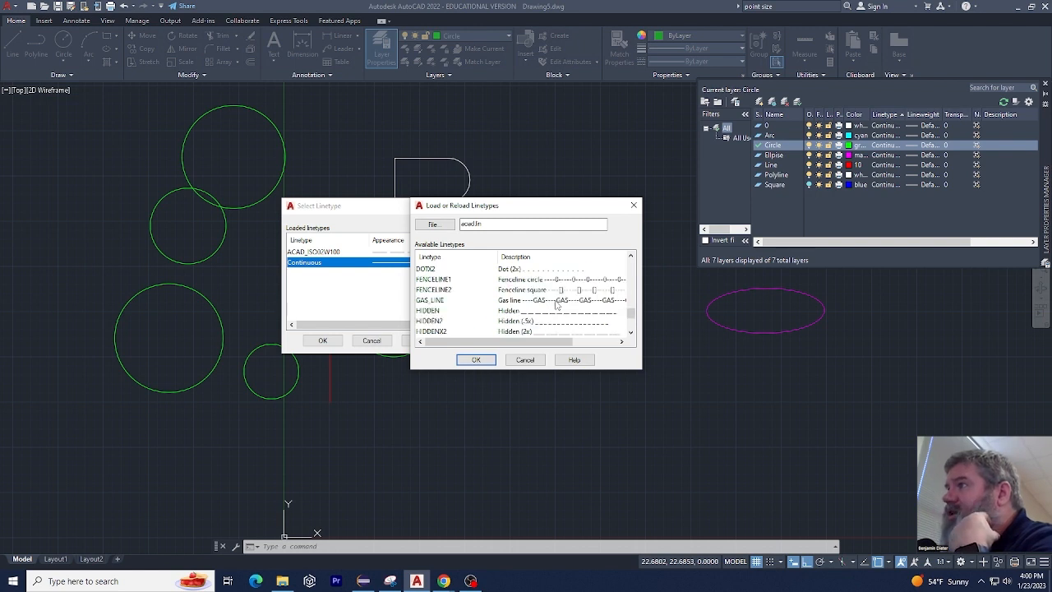
pyautogui.scroll(1, 528, 306)
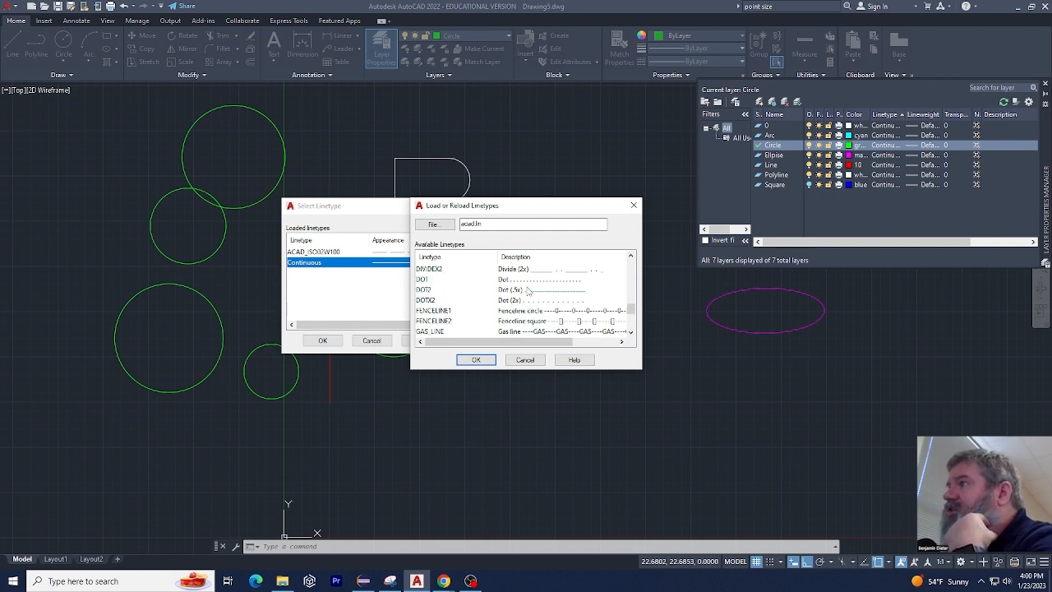
pyautogui.scroll(1, 529, 304)
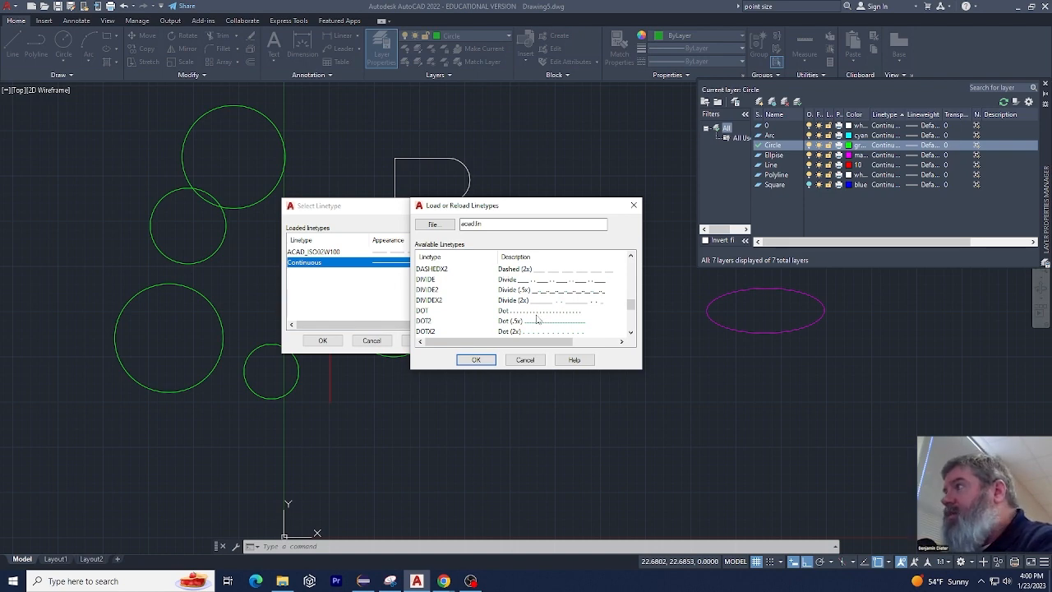
pyautogui.click(525, 359)
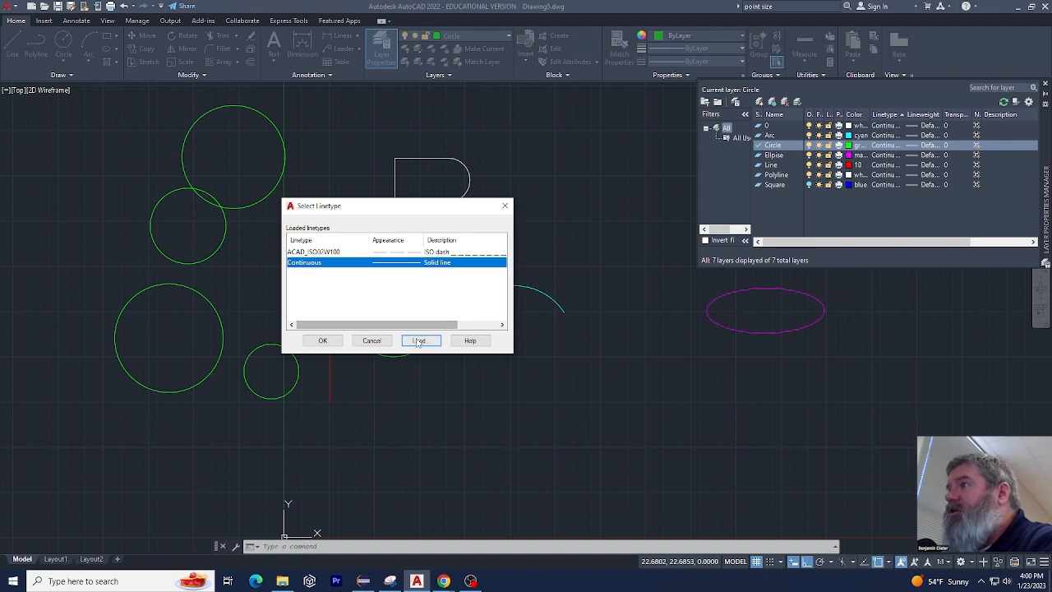
pyautogui.click(505, 206)
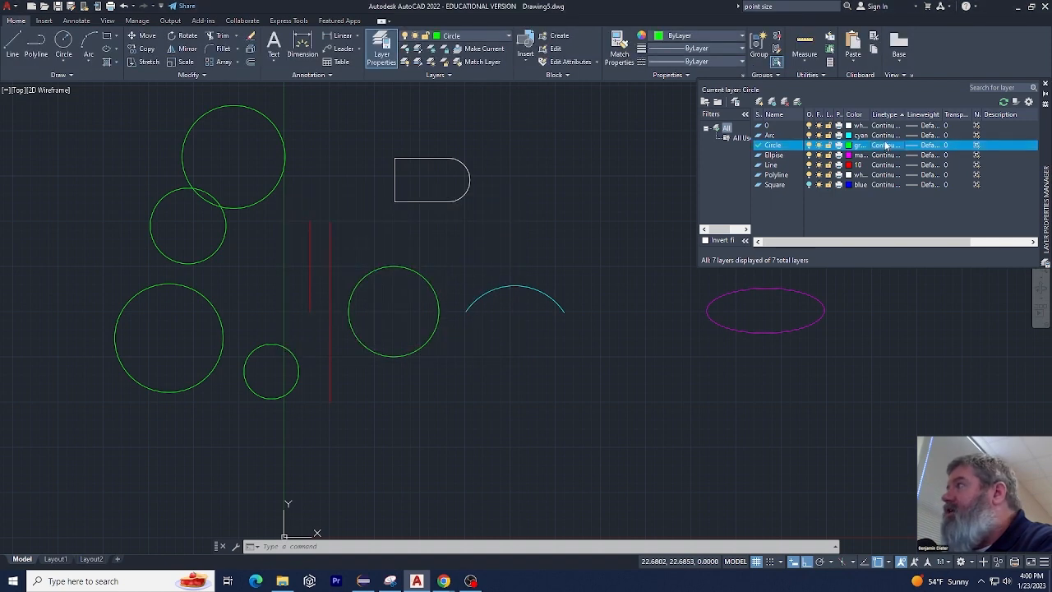
# Assign the BATTING linetype, loaded from acad.lin, to the Circle layer, and undo the assignment
pyautogui.click(886, 146)
pyautogui.click(421, 341)
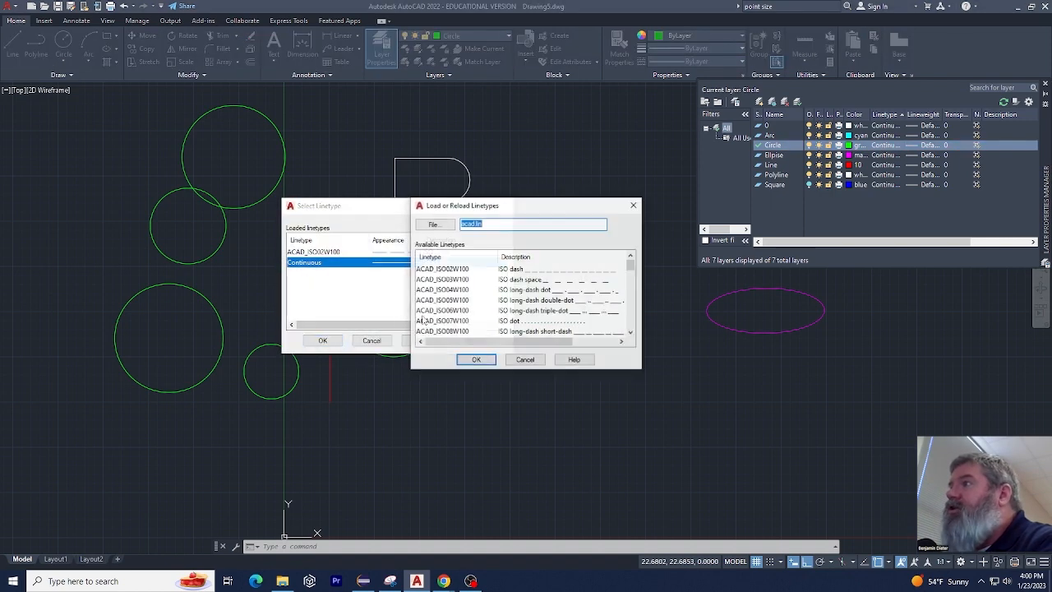
pyautogui.scroll(-3, 493, 299)
pyautogui.doubleClick(549, 317)
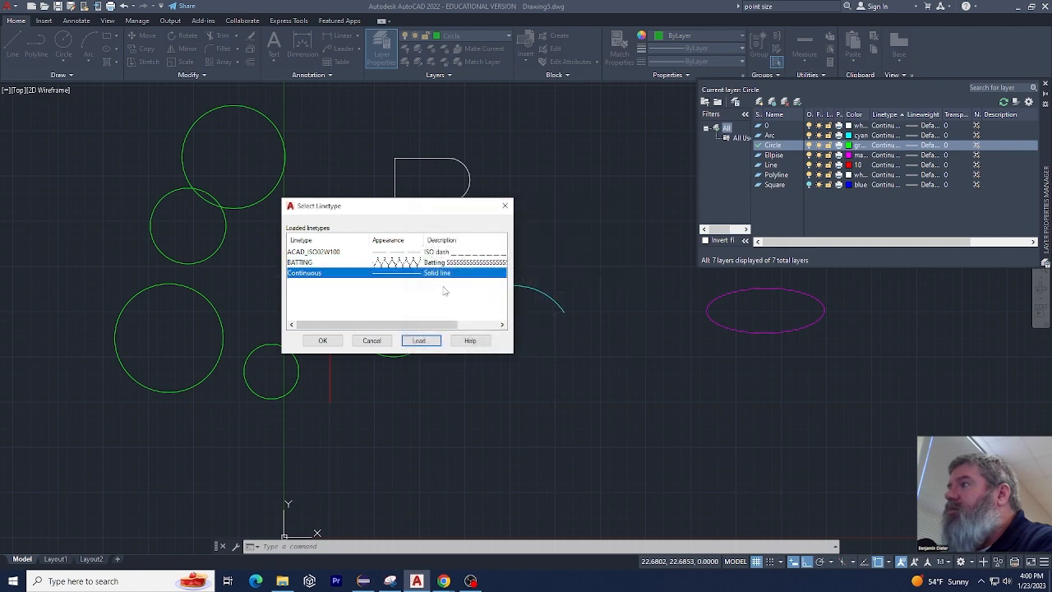
pyautogui.click(450, 261)
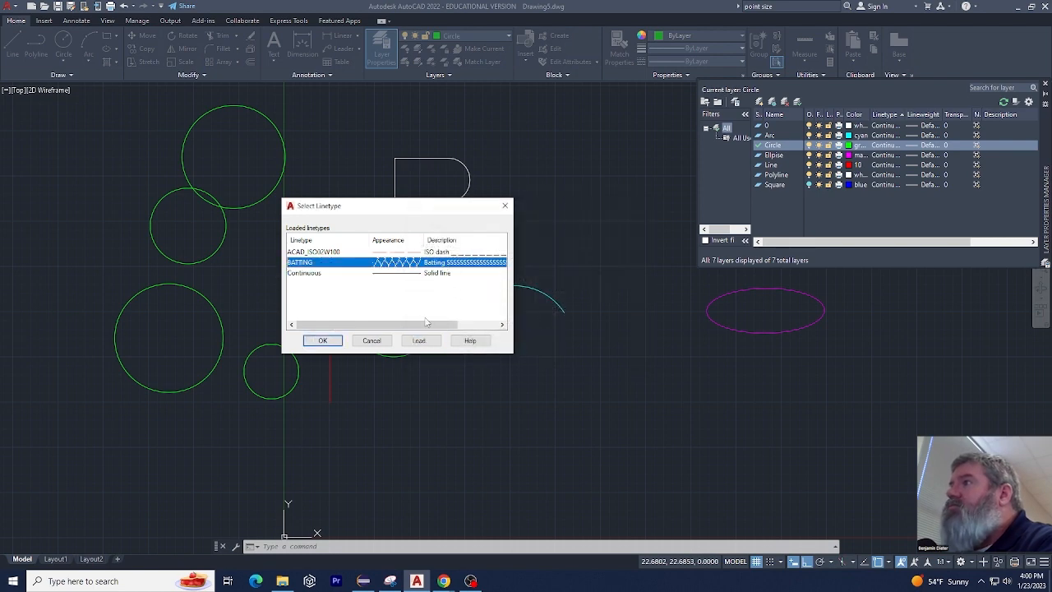
pyautogui.click(322, 340)
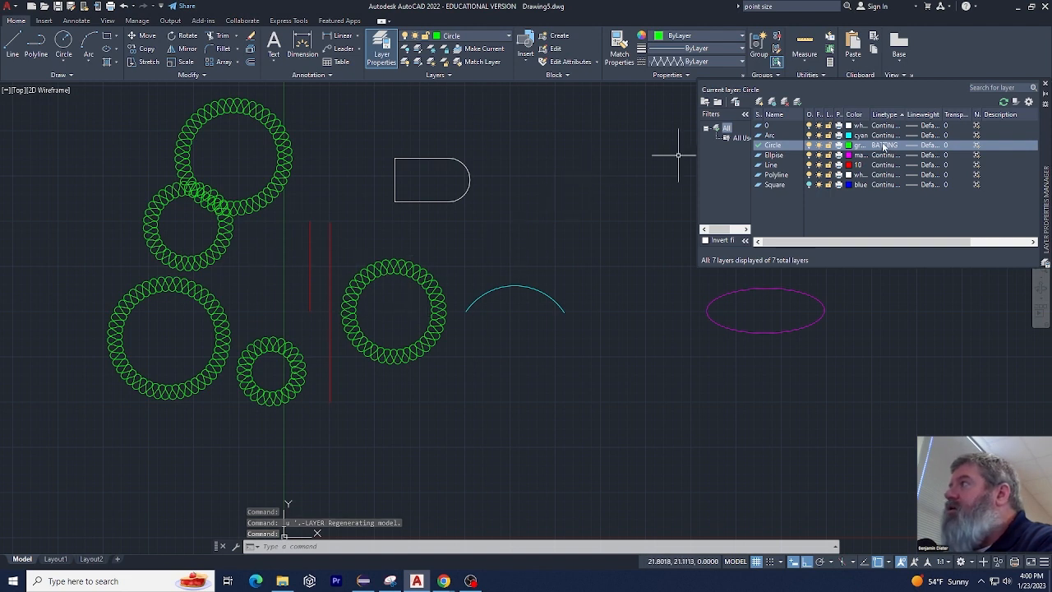
pyautogui.hotkey('ctrl', 'z')
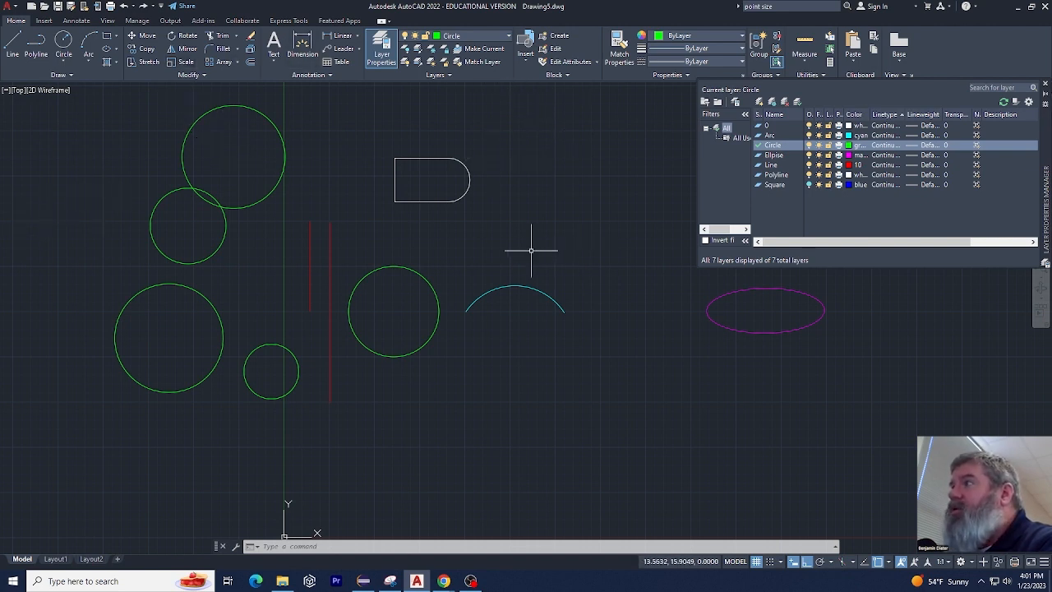
# Preview the drawing's plot with the DWG To PDF.pc3 plotter, inspect the layer colours, and close the preview
pyautogui.click(111, 7)
pyautogui.click(451, 208)
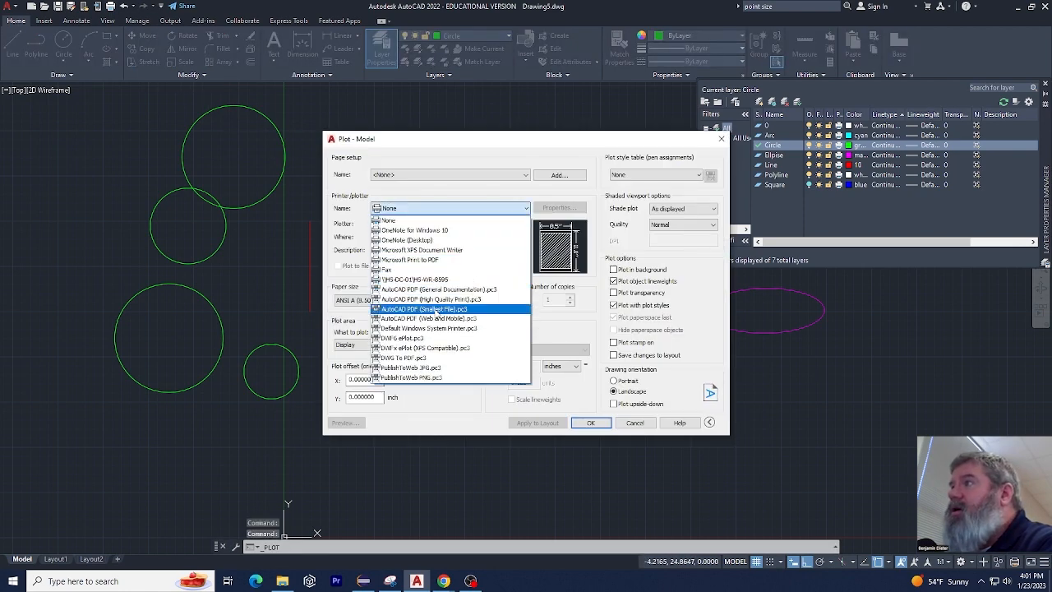
pyautogui.click(427, 358)
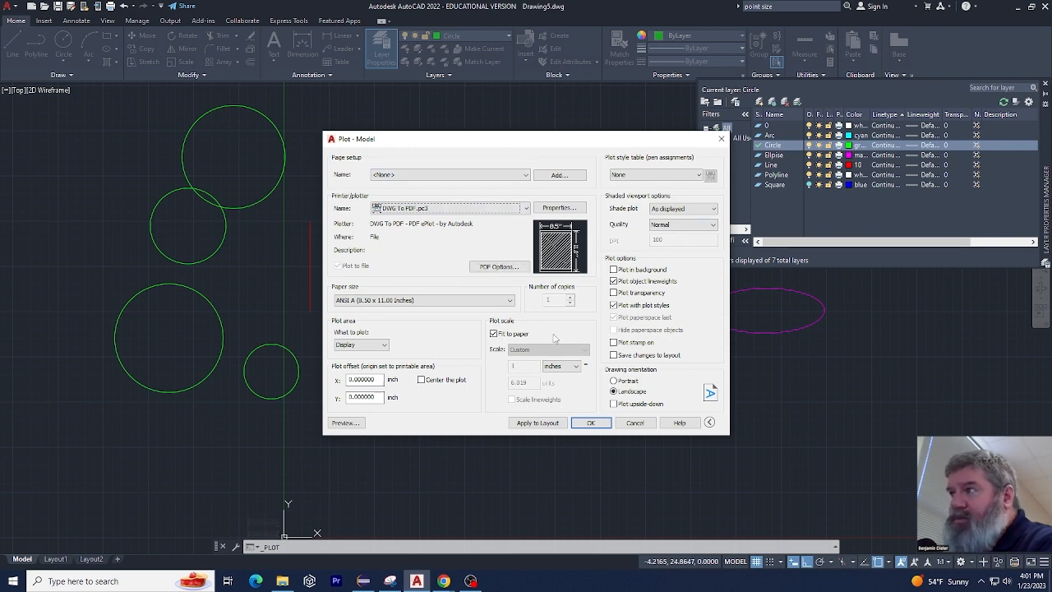
pyautogui.click(345, 422)
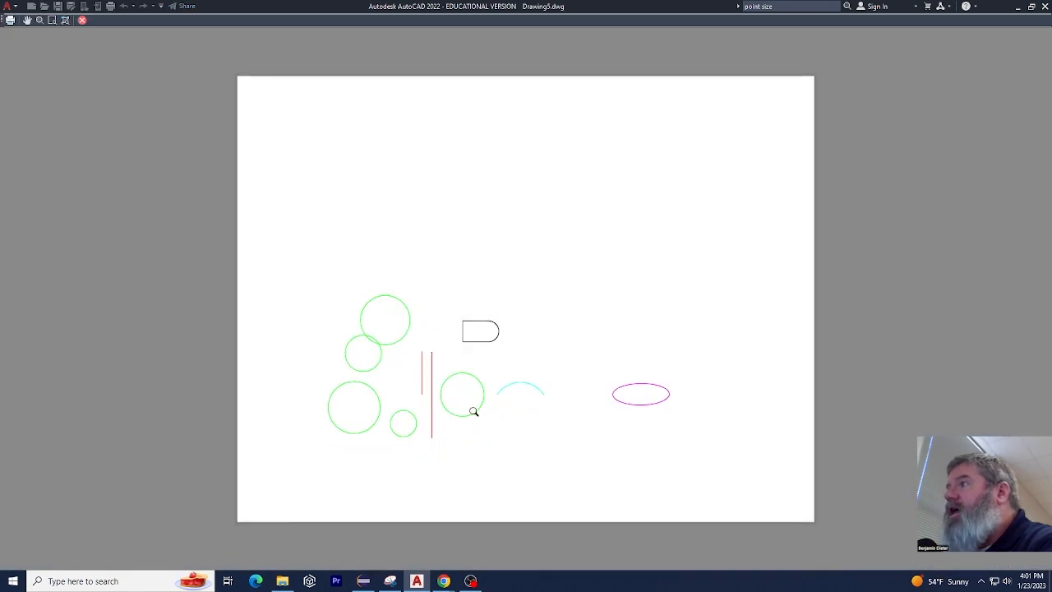
pyautogui.scroll(2, 473, 411)
pyautogui.scroll(4, 465, 405)
pyautogui.scroll(-5, 460, 402)
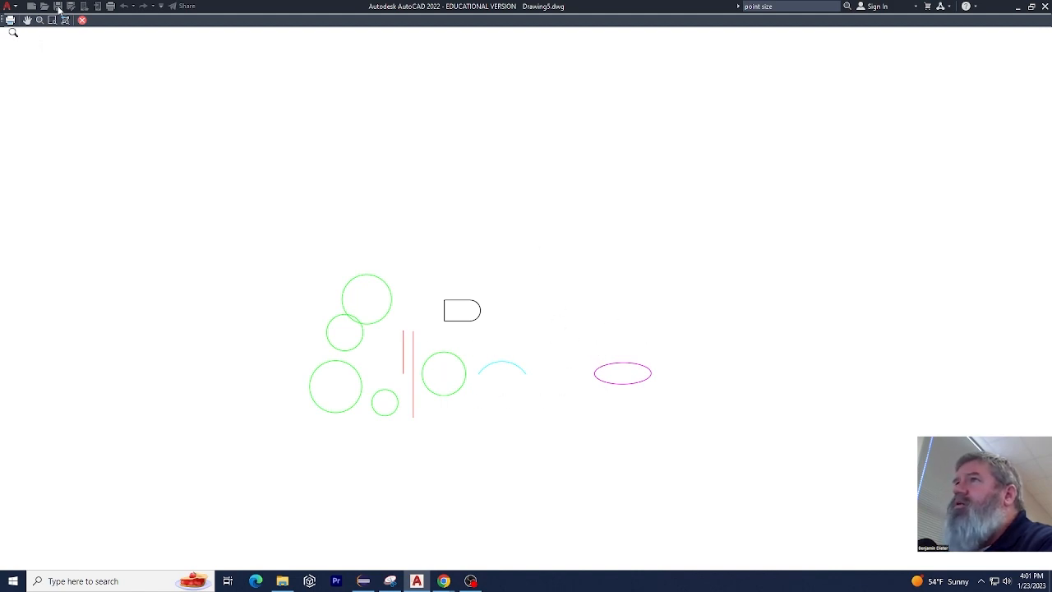
pyautogui.click(82, 20)
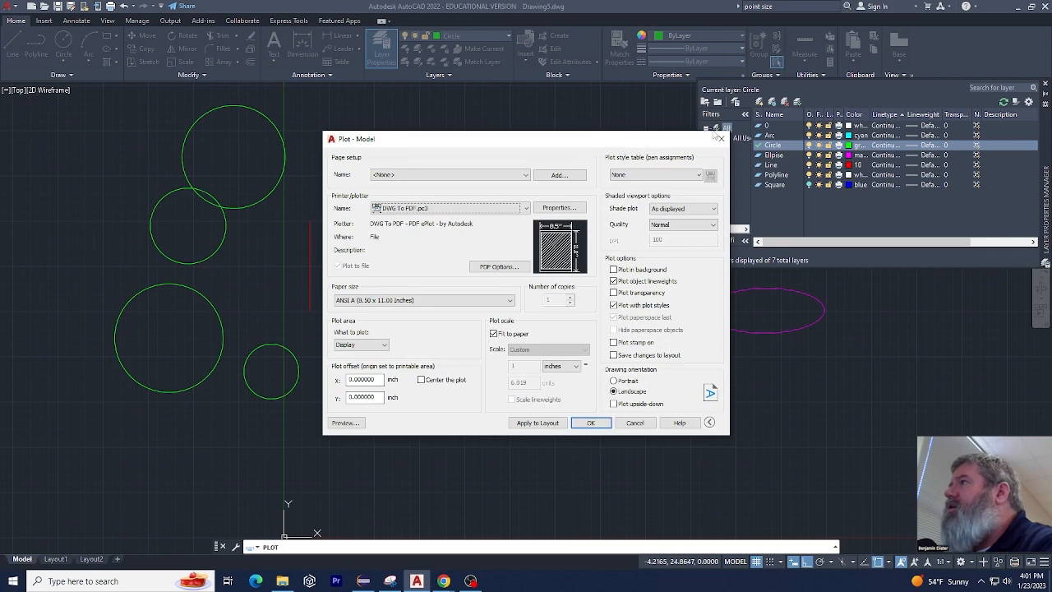
# Close the plot settings without plotting and turn the Square layer back on
pyautogui.click(720, 139)
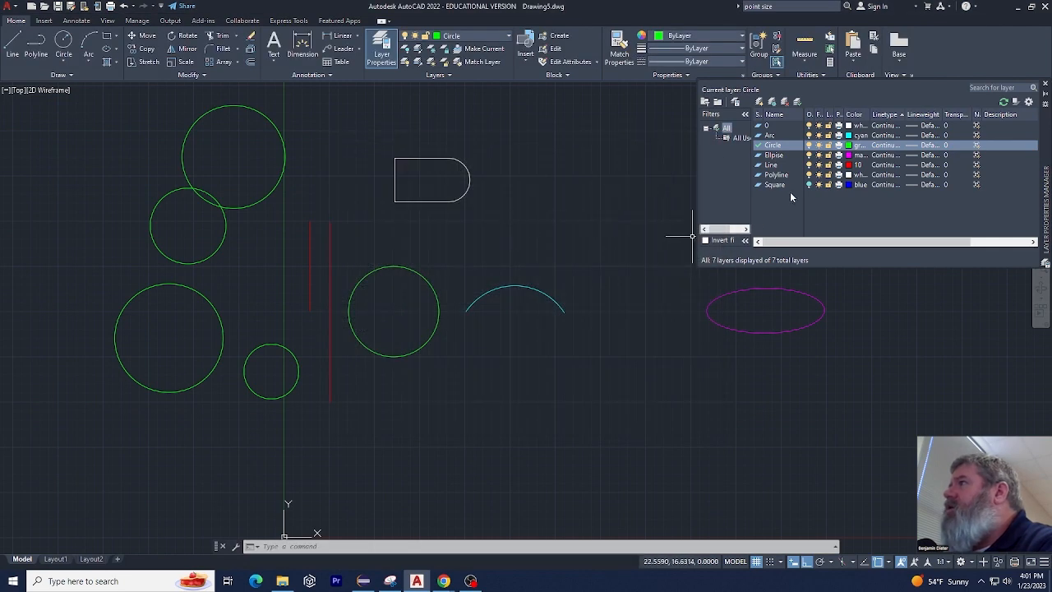
pyautogui.click(810, 185)
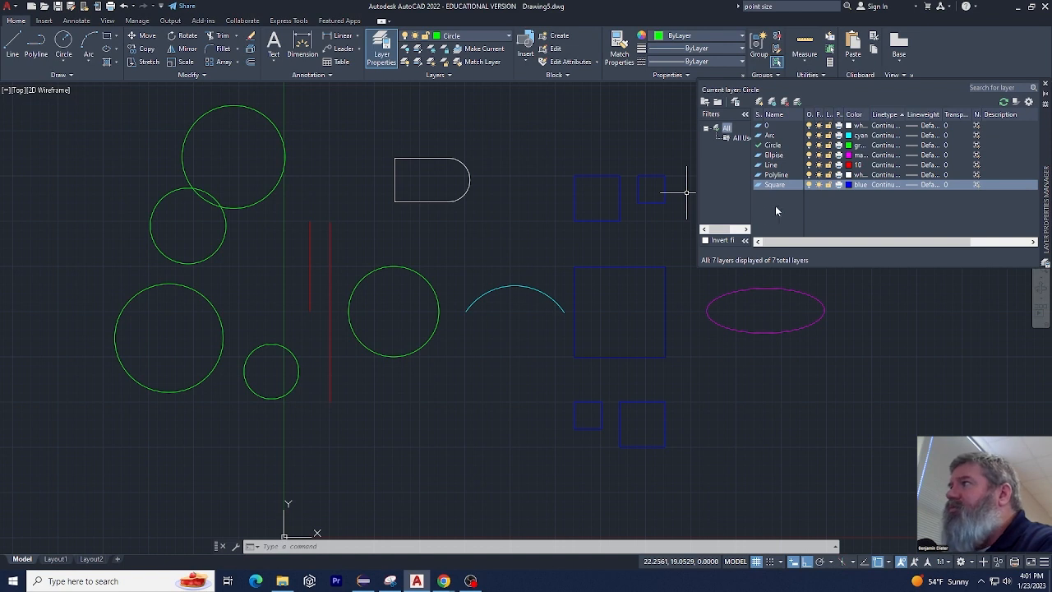
# Move the four green circles around the Y axis to layer 0 and clear the selection
pyautogui.scroll(-2, 649, 238)
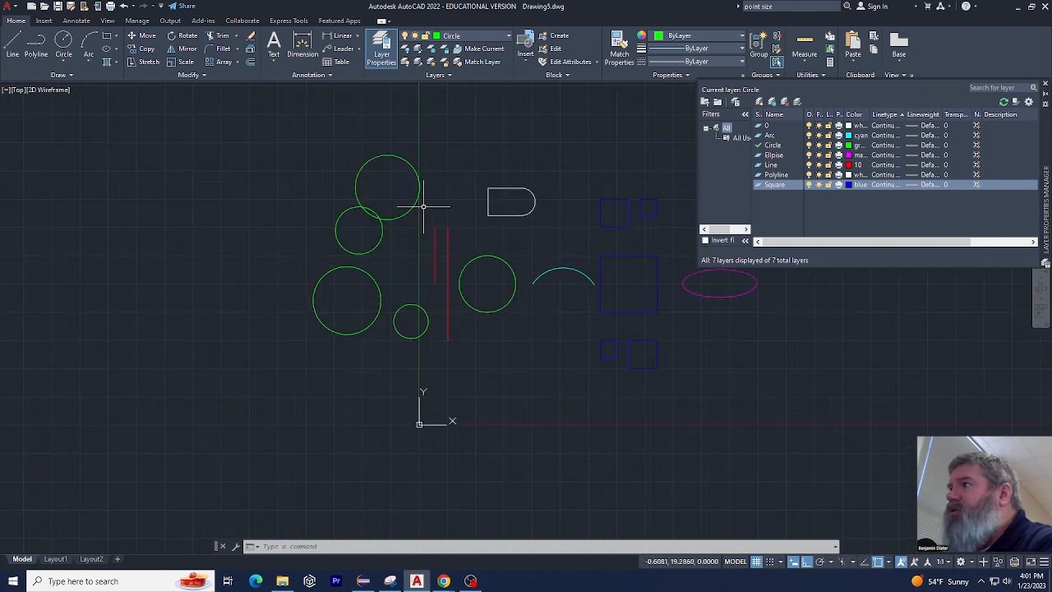
pyautogui.click(403, 145)
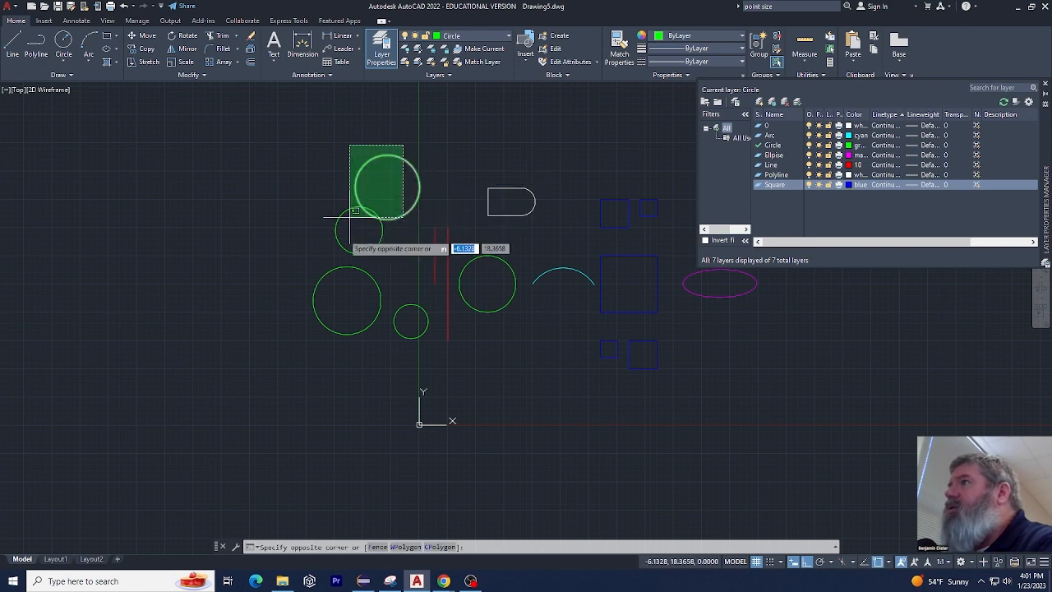
pyautogui.click(341, 346)
pyautogui.click(509, 38)
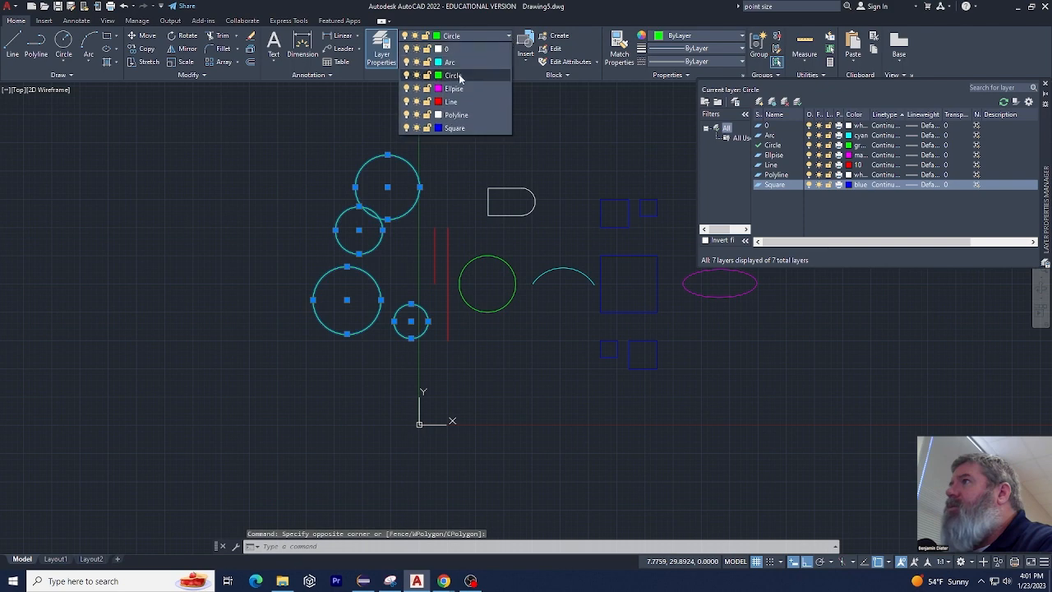
pyautogui.click(457, 61)
pyautogui.click(466, 39)
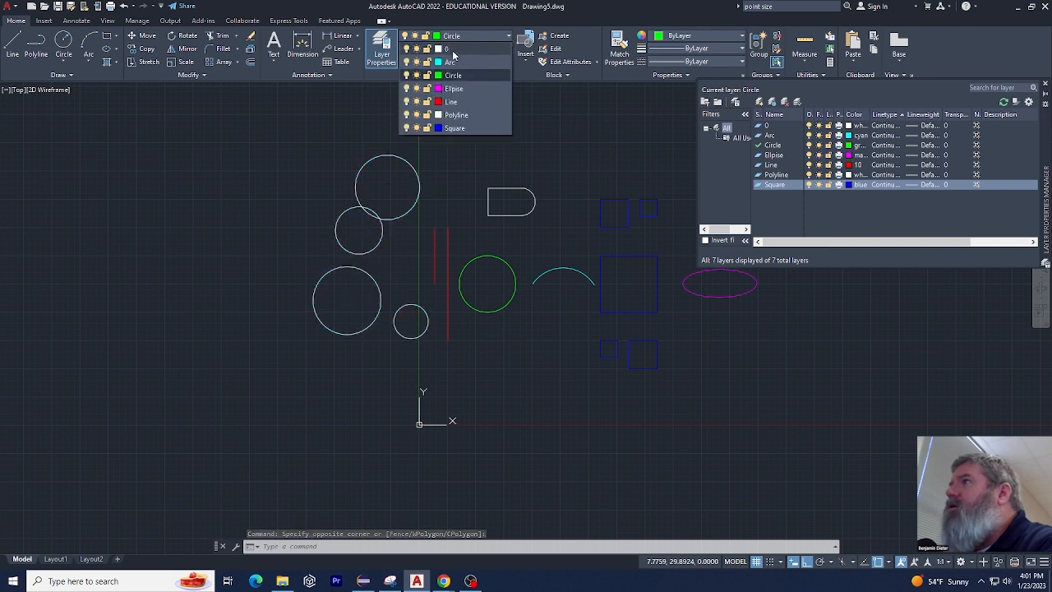
pyautogui.click(457, 49)
pyautogui.click(286, 171)
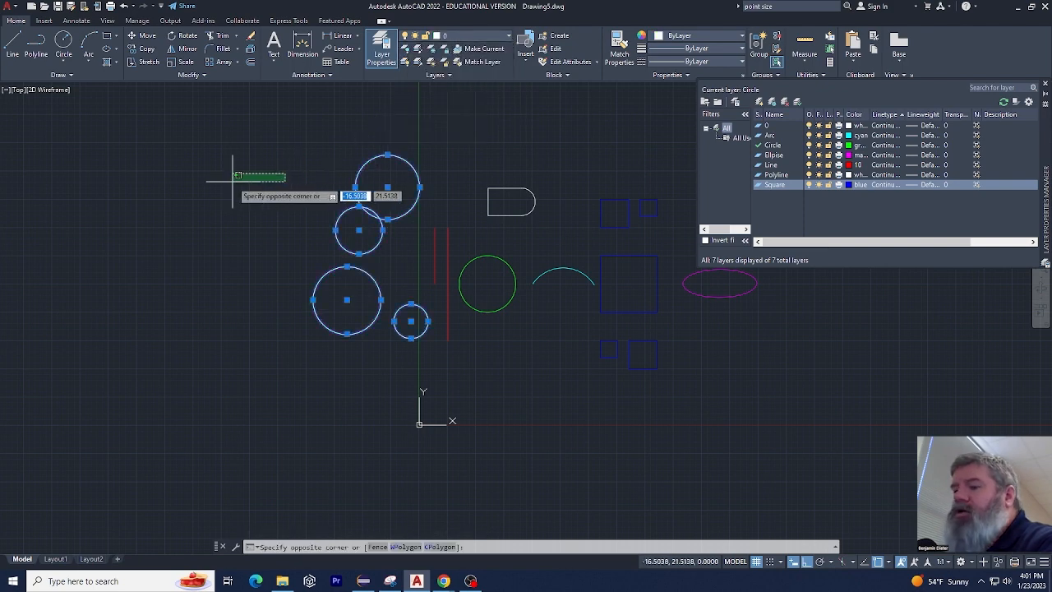
pyautogui.press('Escape')
pyautogui.press('Escape')
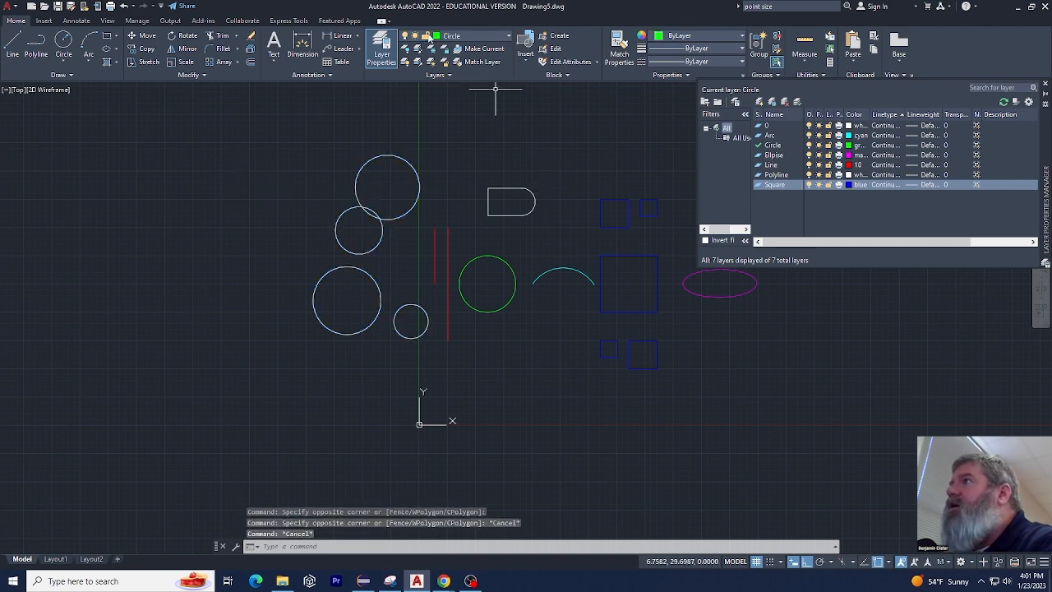
# Turn off plotting for layer 0
pyautogui.click(474, 38)
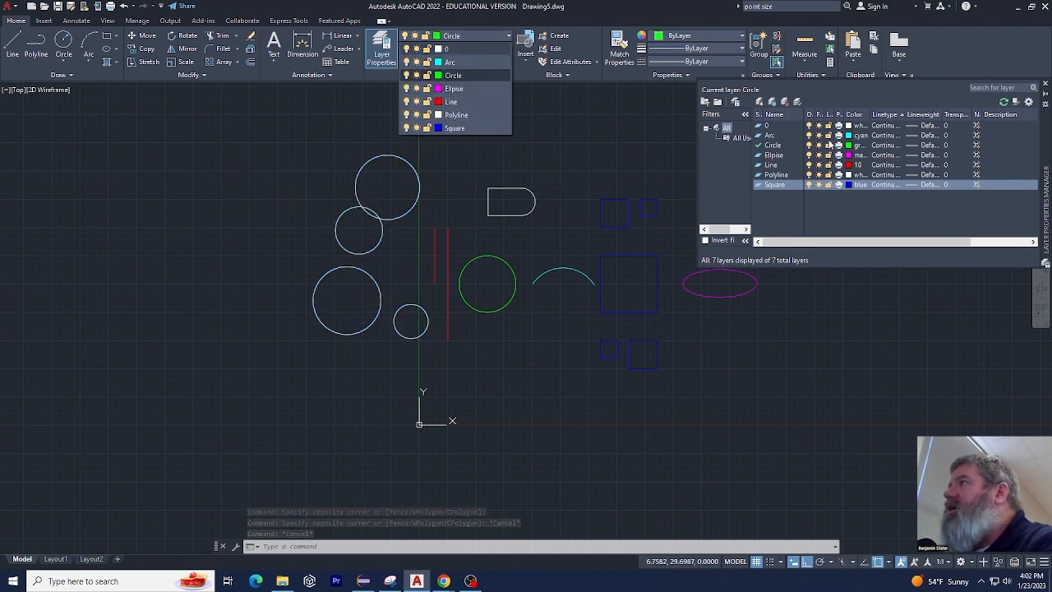
pyautogui.click(841, 128)
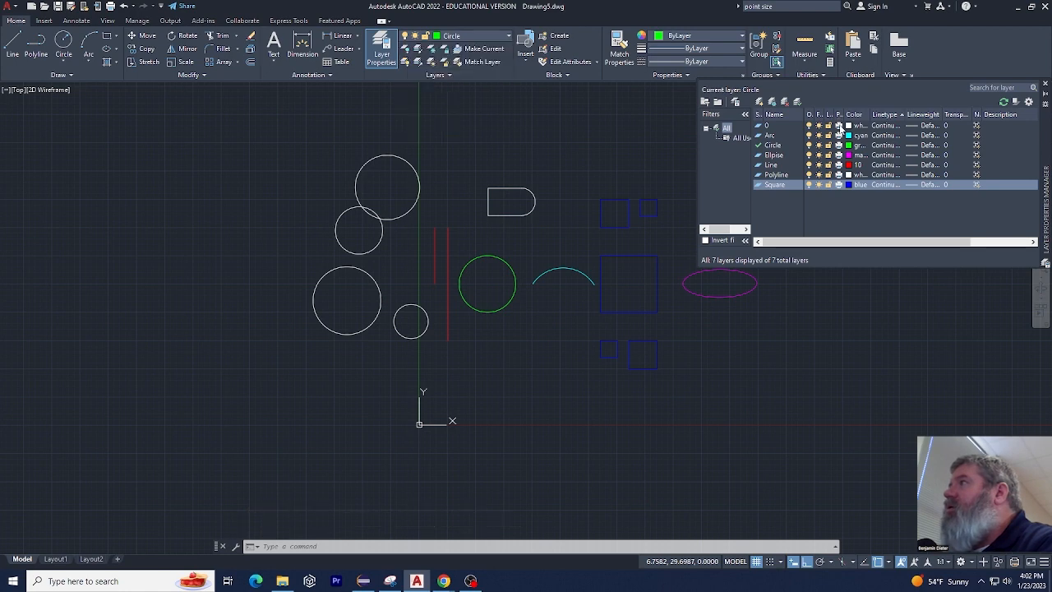
pyautogui.click(841, 127)
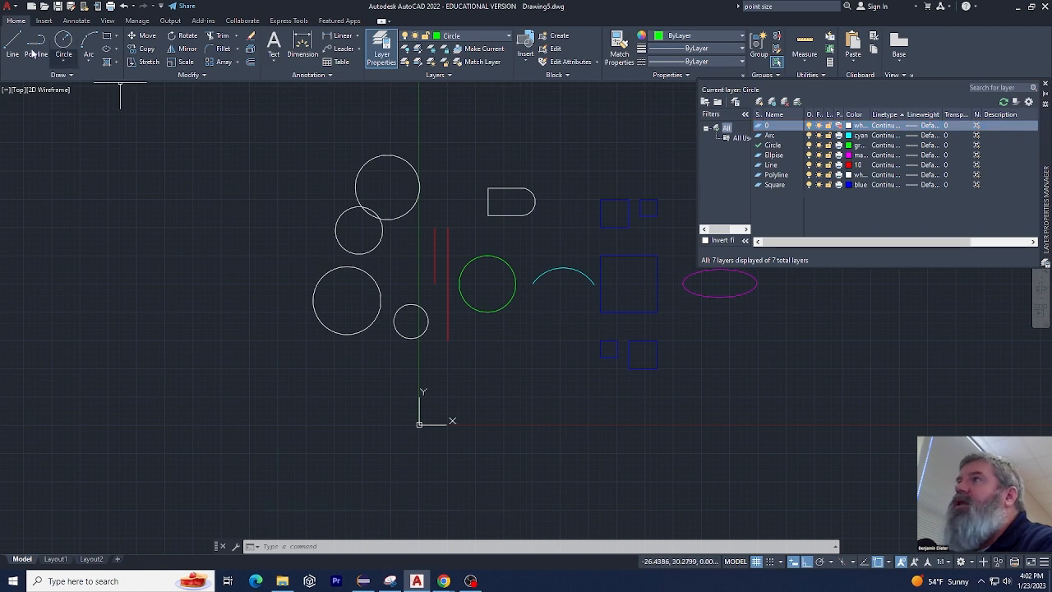
# Preview the plot with the DWG To PDF.pc3 plotter to check the non-plotting layer, and leave without plotting
pyautogui.click(117, 6)
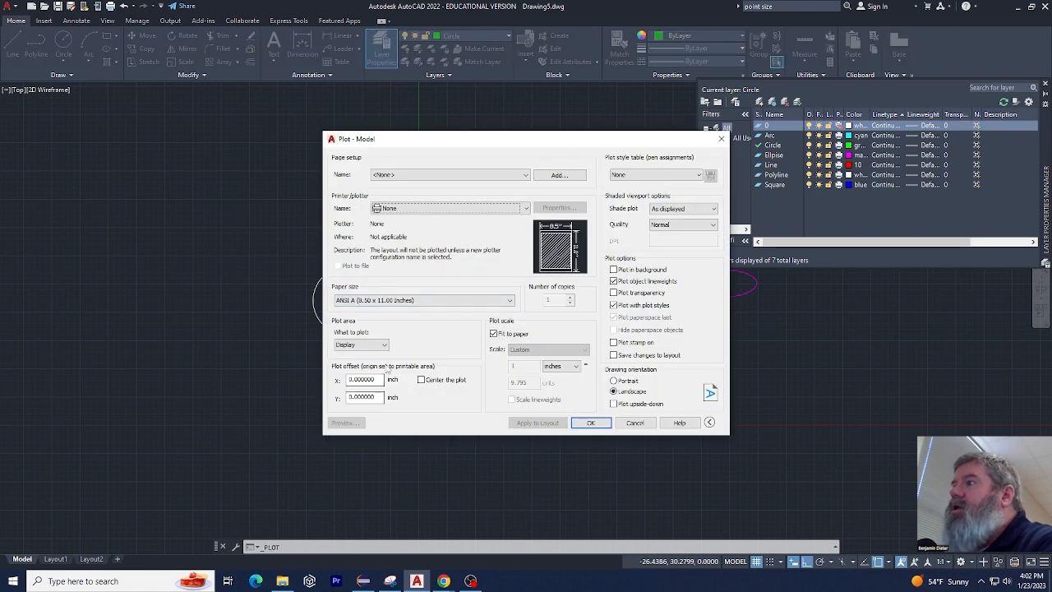
pyautogui.click(444, 210)
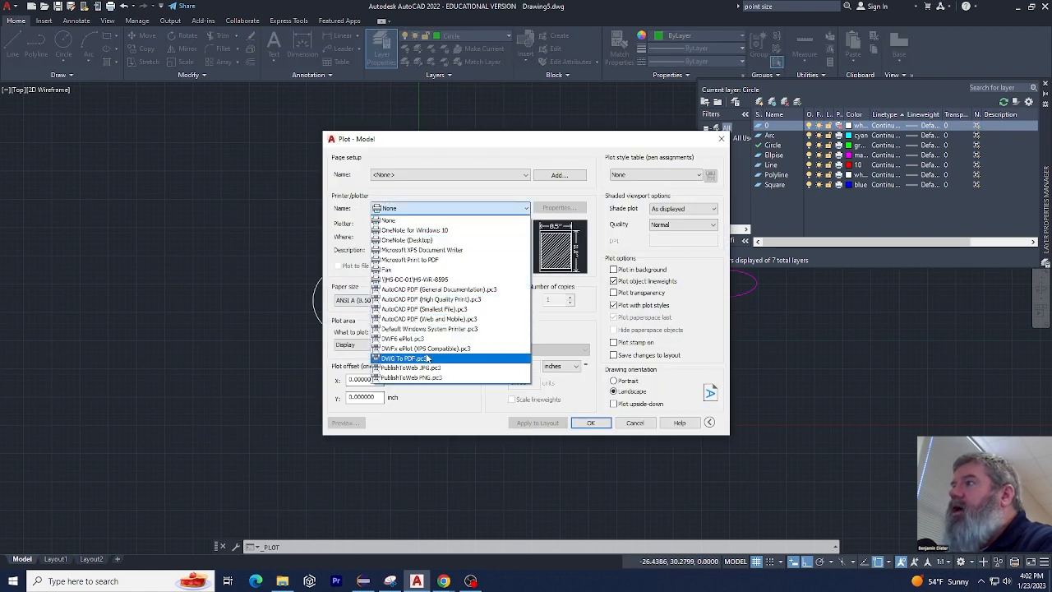
pyautogui.click(465, 359)
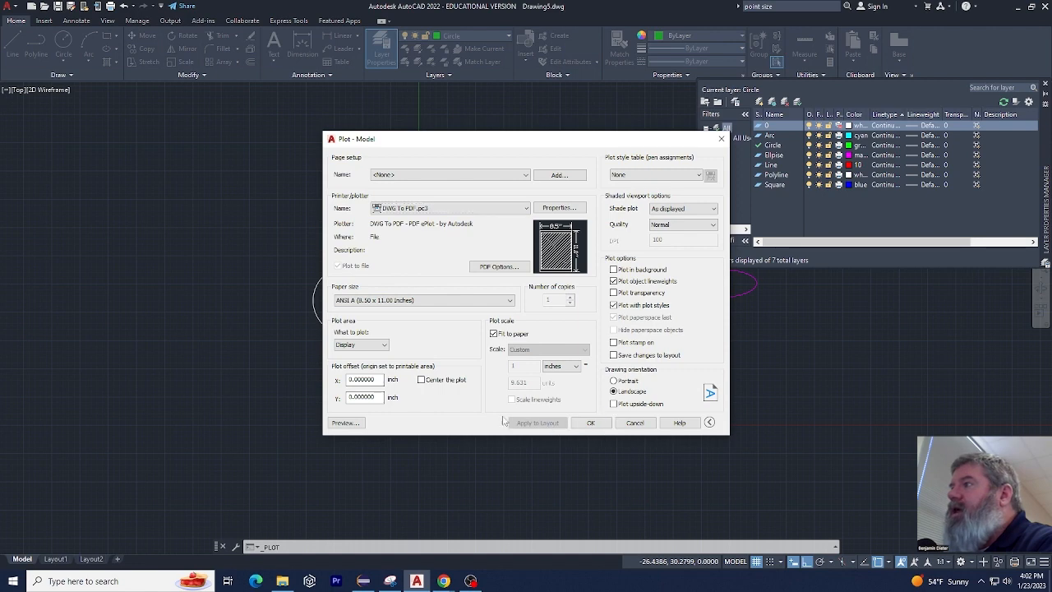
pyautogui.click(345, 422)
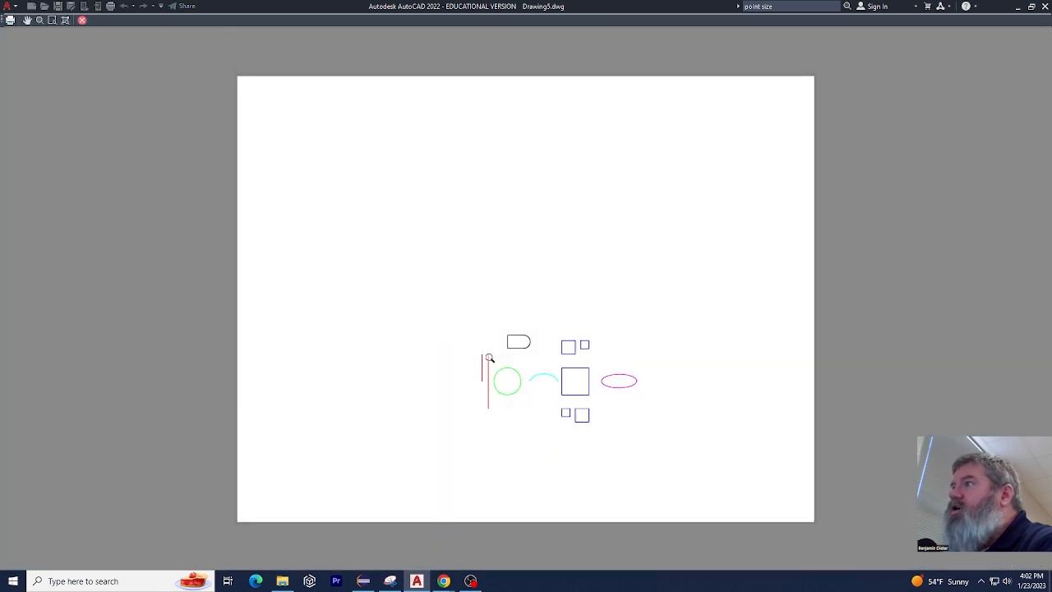
pyautogui.scroll(4, 510, 386)
pyautogui.scroll(-2, 322, 281)
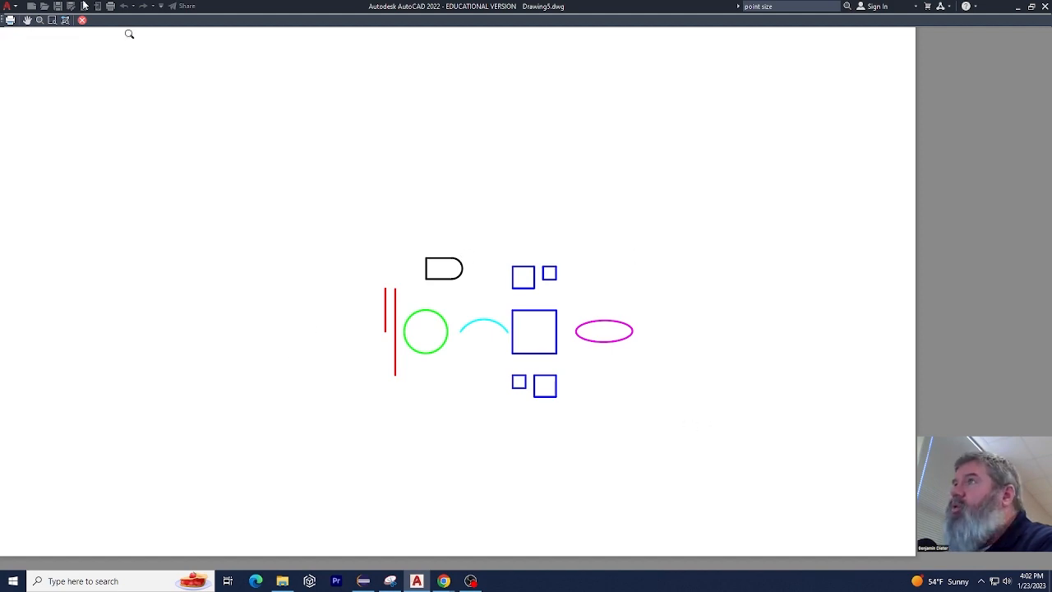
pyautogui.click(82, 20)
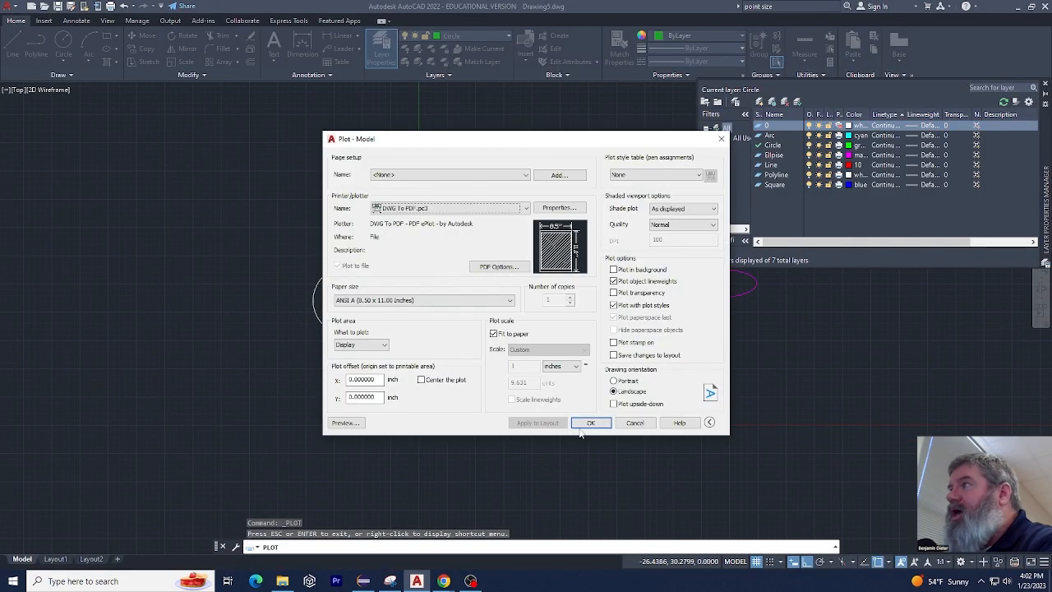
pyautogui.click(632, 422)
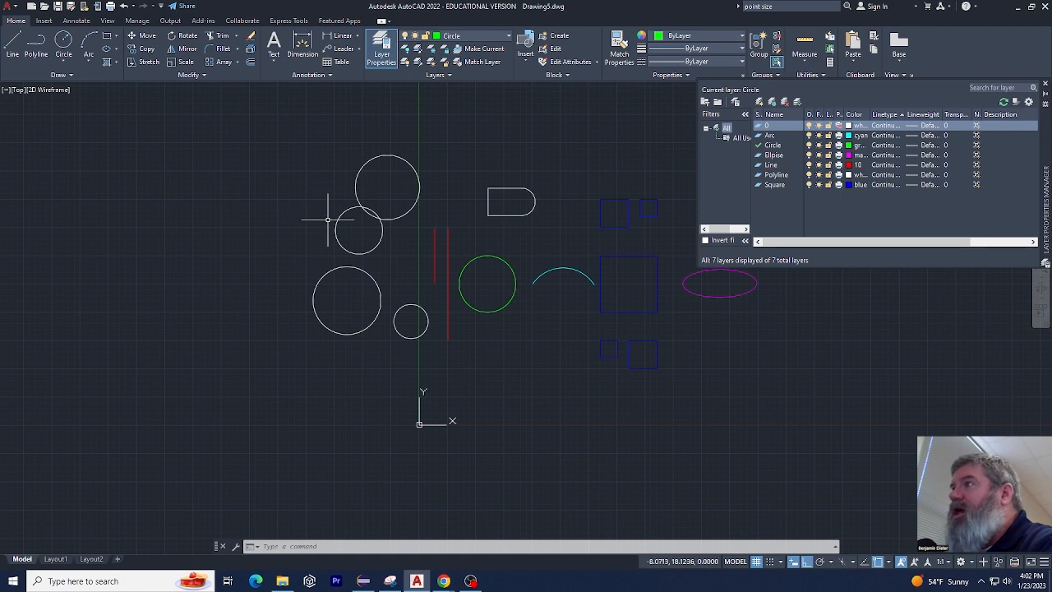
# Examine the layer choices for one white circle with the layer manager closed, and reopen the layer manager
pyautogui.click(341, 215)
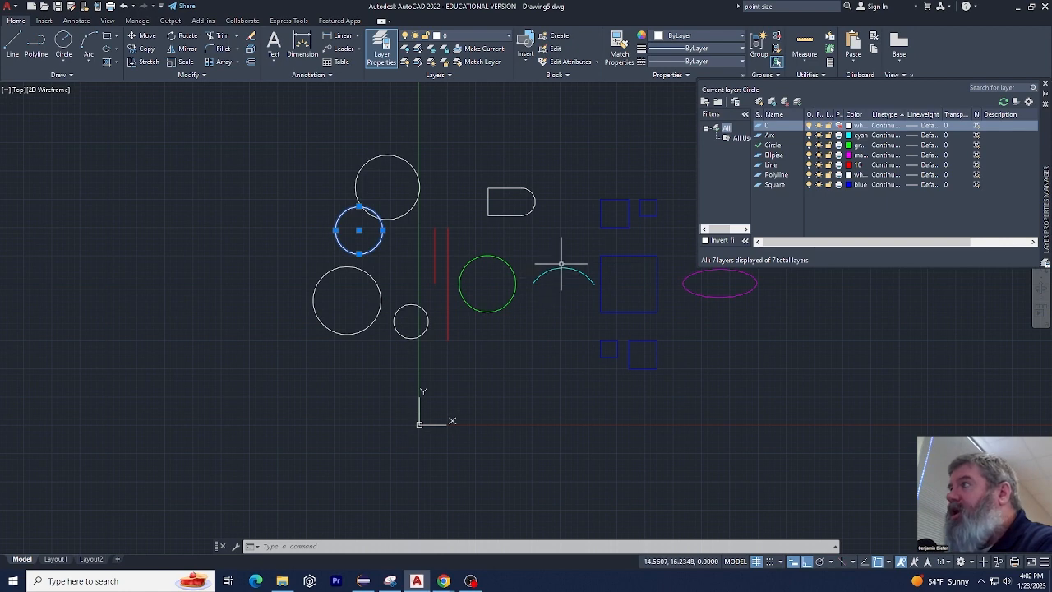
pyautogui.click(1045, 85)
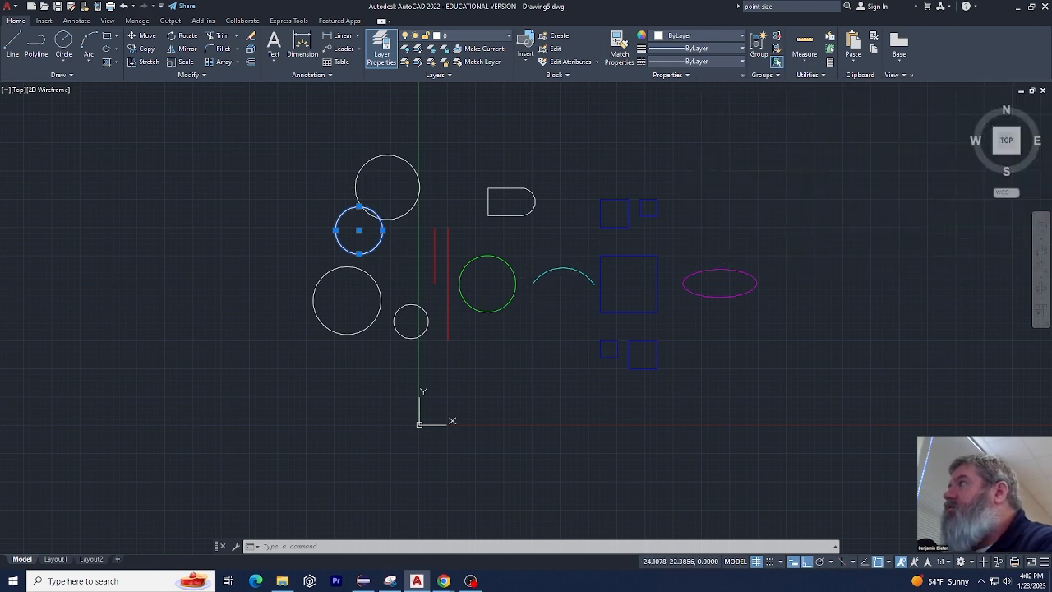
pyautogui.click(490, 36)
pyautogui.click(462, 129)
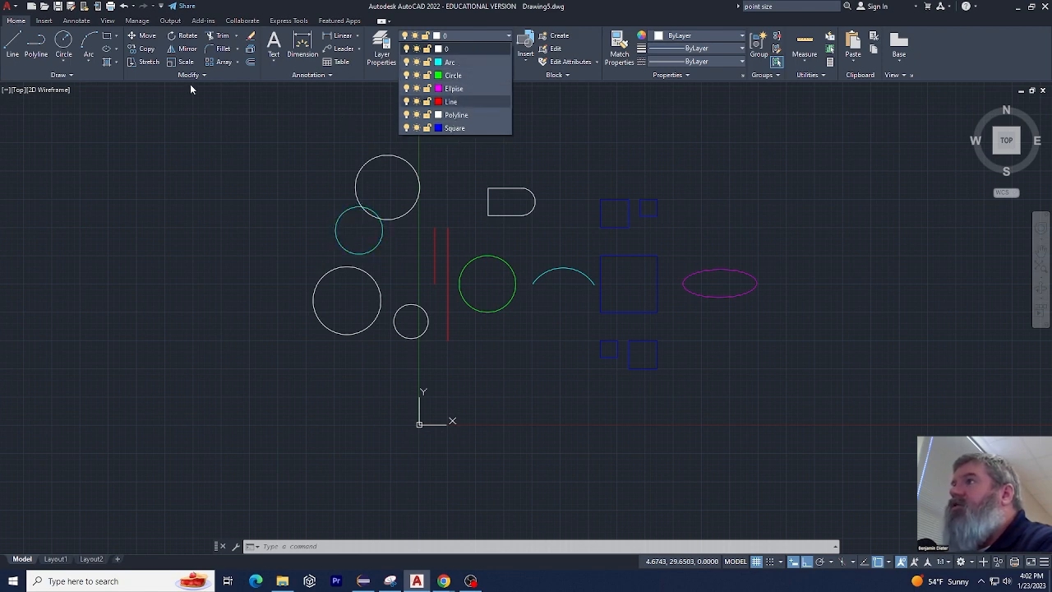
pyautogui.click(385, 43)
pyautogui.click(382, 44)
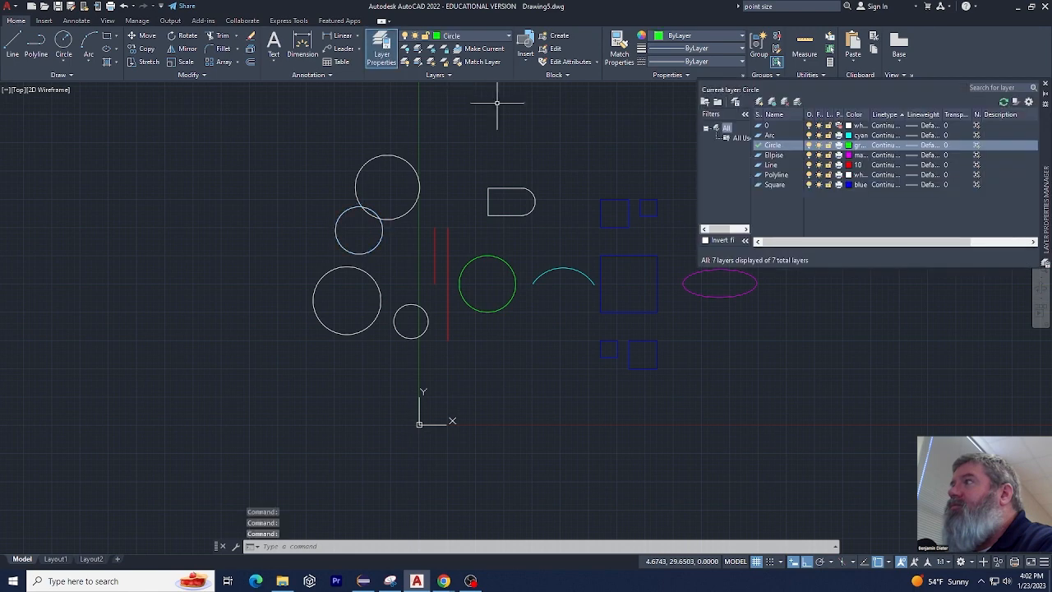
# Create a new layer named Rectangle and set its colour to index 244
pyautogui.click(759, 102)
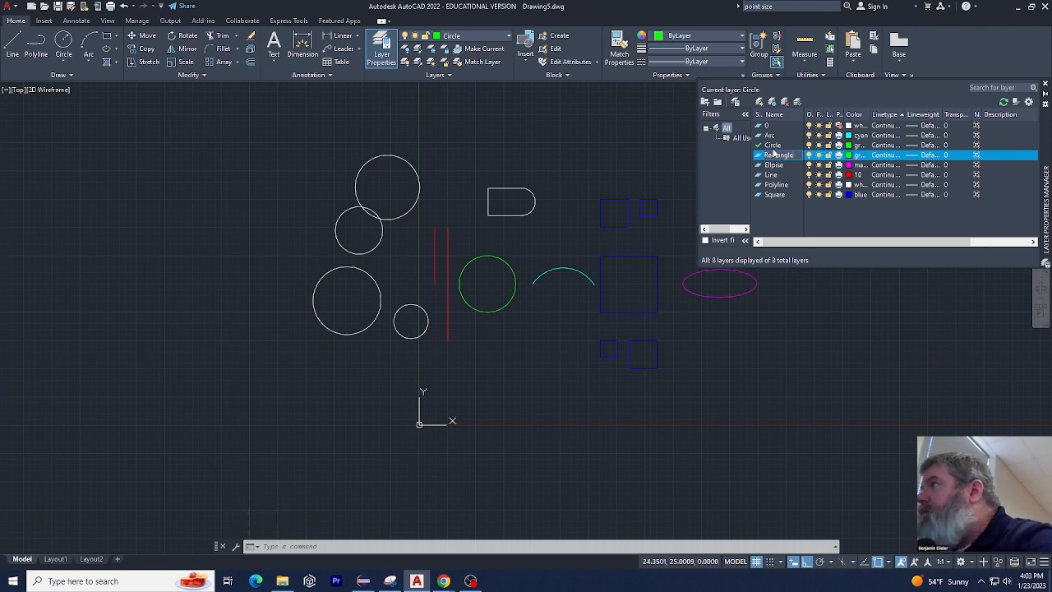
pyautogui.click(848, 156)
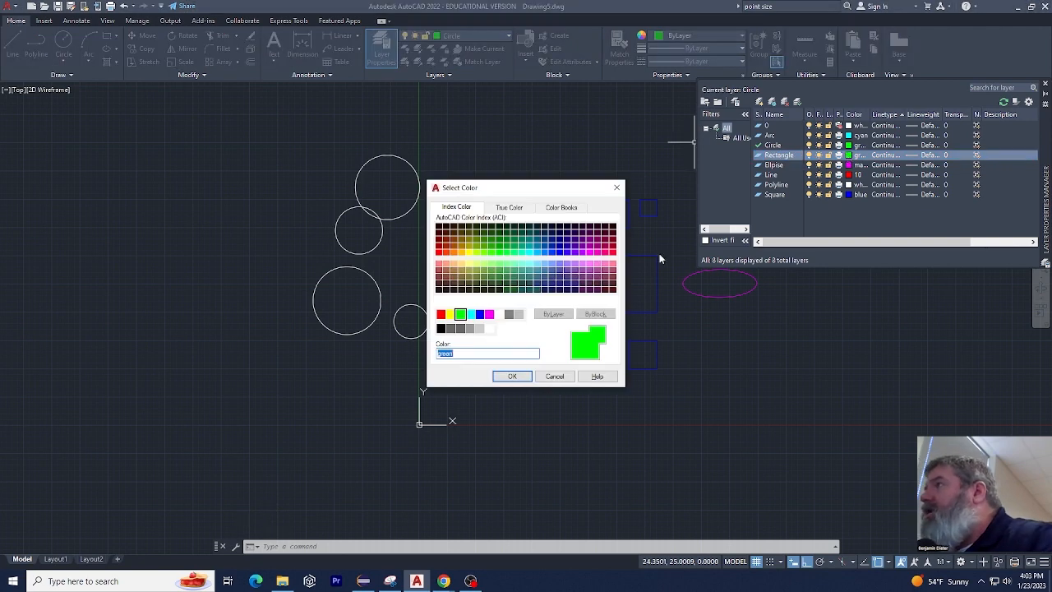
pyautogui.click(610, 250)
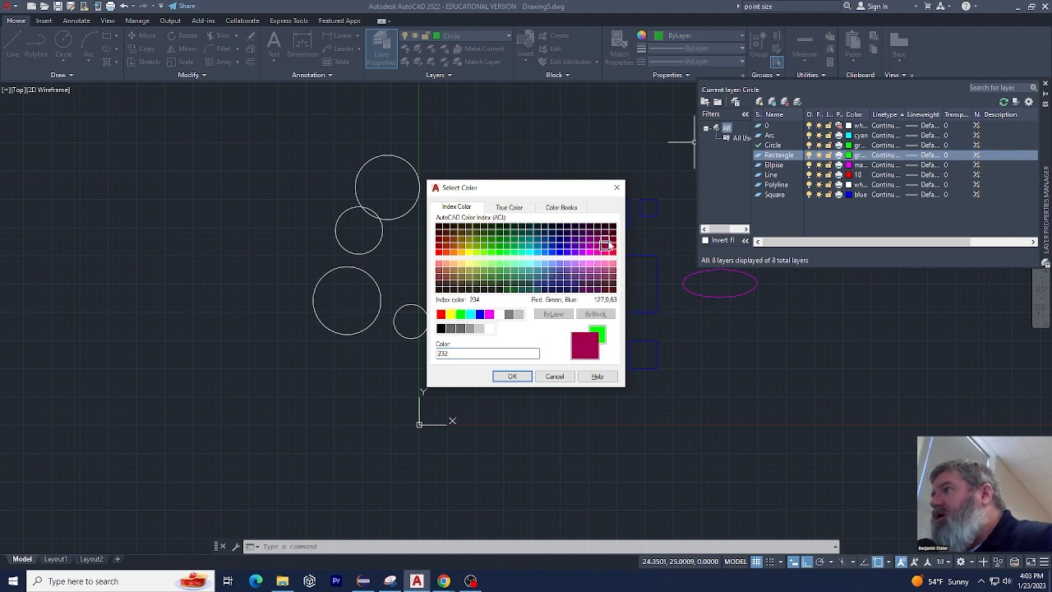
pyautogui.click(610, 243)
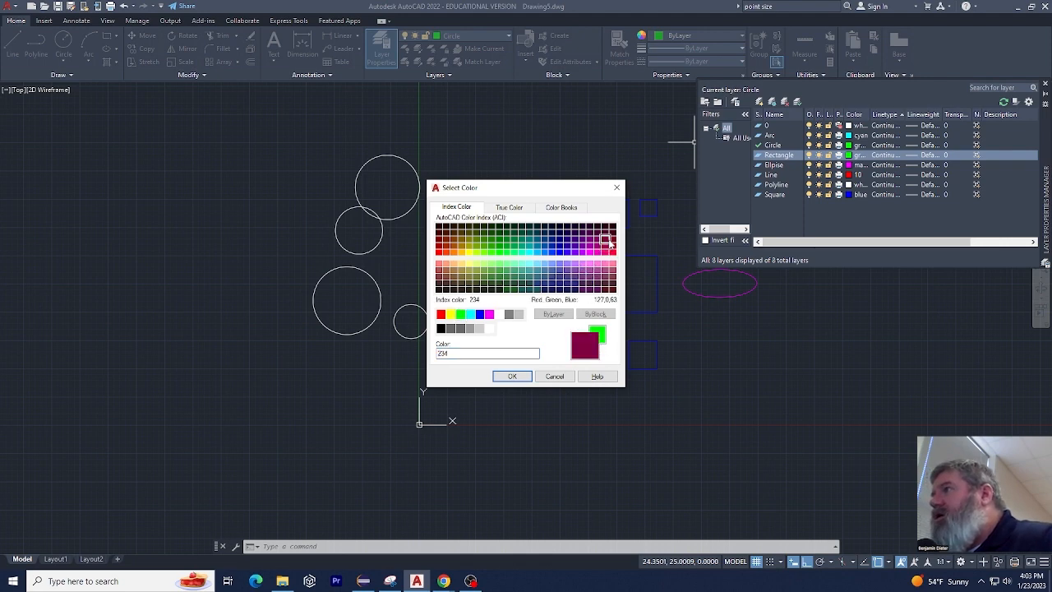
pyautogui.click(513, 377)
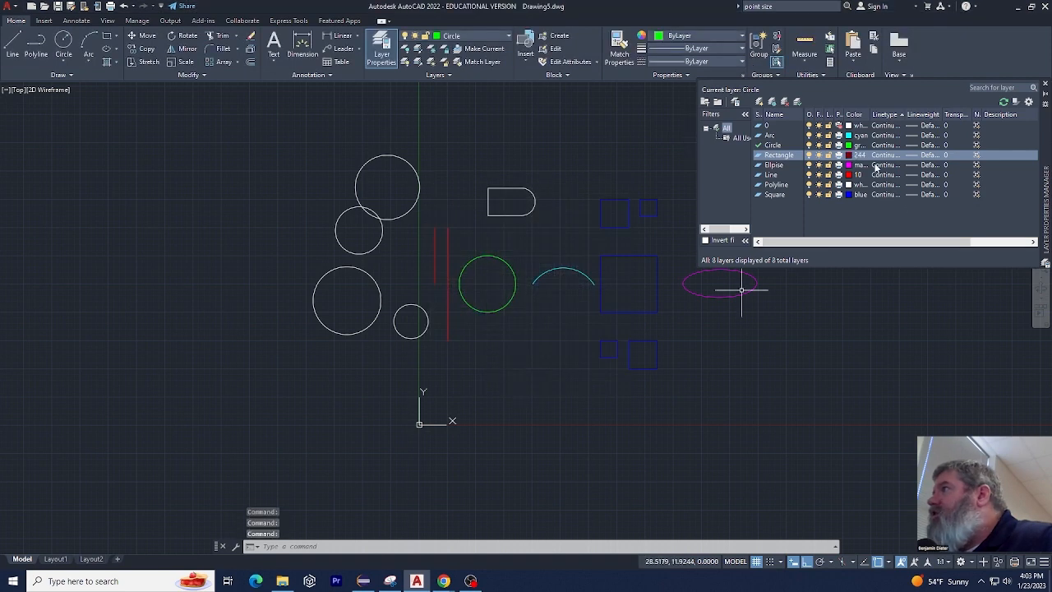
# Set the Rectangle layer's linetype to BATTING and its lineweight to 0.30 mm
pyautogui.click(872, 156)
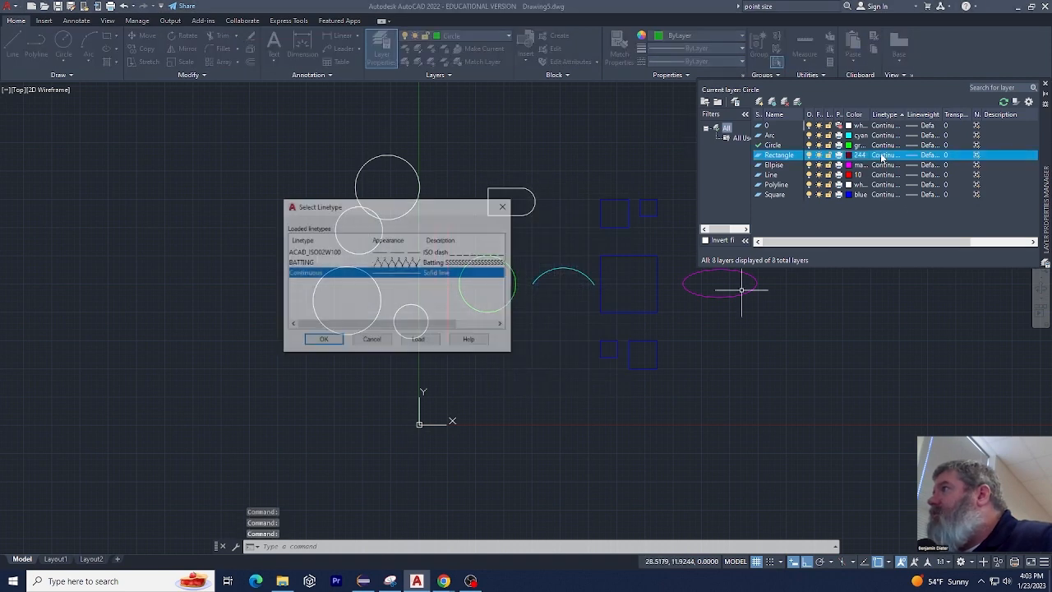
pyautogui.click(448, 262)
pyautogui.click(322, 341)
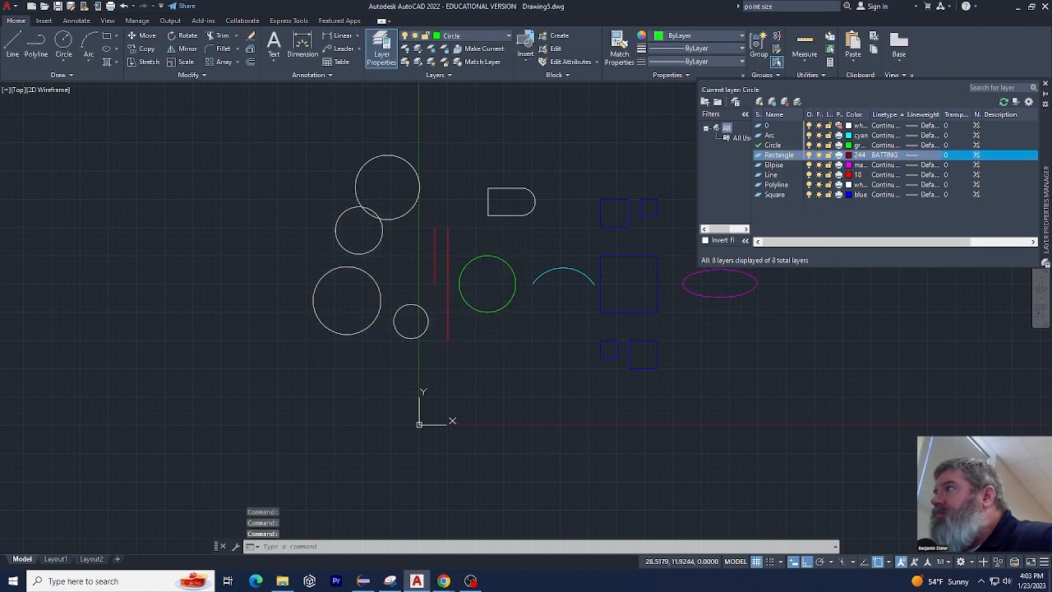
pyautogui.click(929, 156)
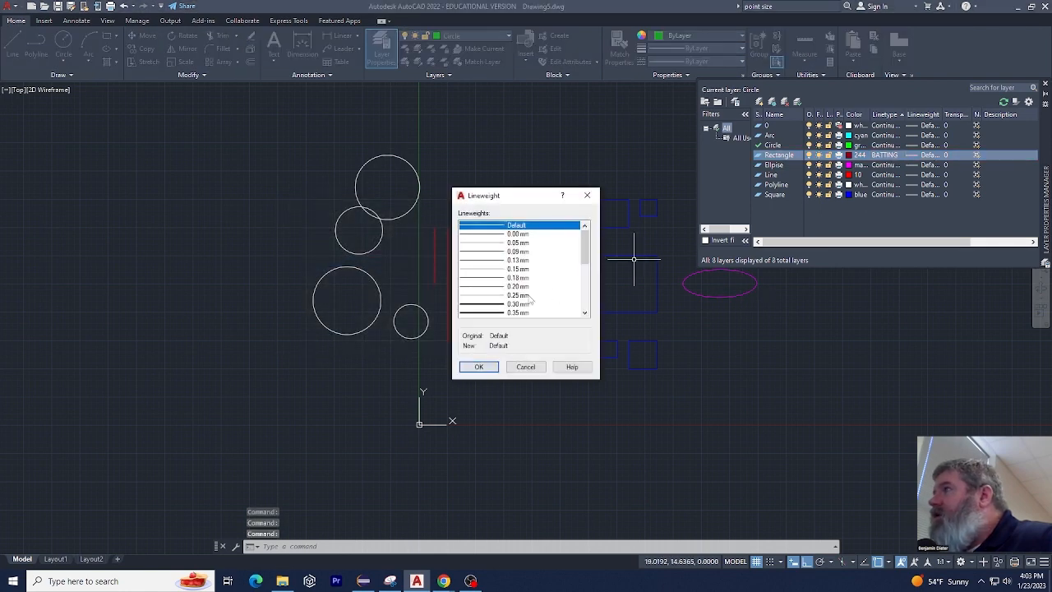
pyautogui.click(515, 305)
pyautogui.click(479, 367)
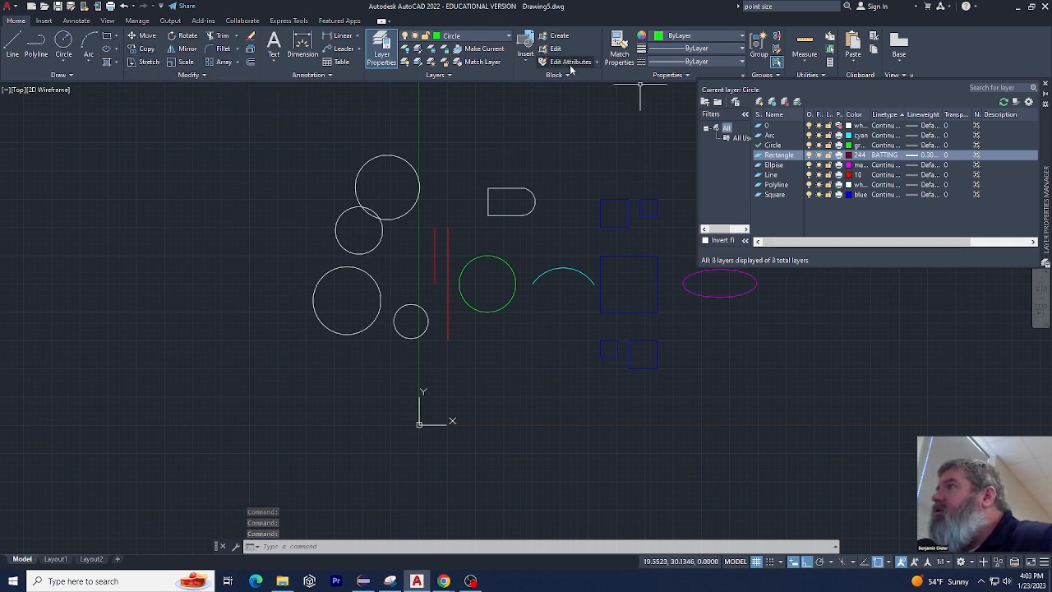
# Make the Rectangle layer current and draw a wide rectangle below the other shapes, just beside the origin
pyautogui.click(498, 37)
pyautogui.click(452, 129)
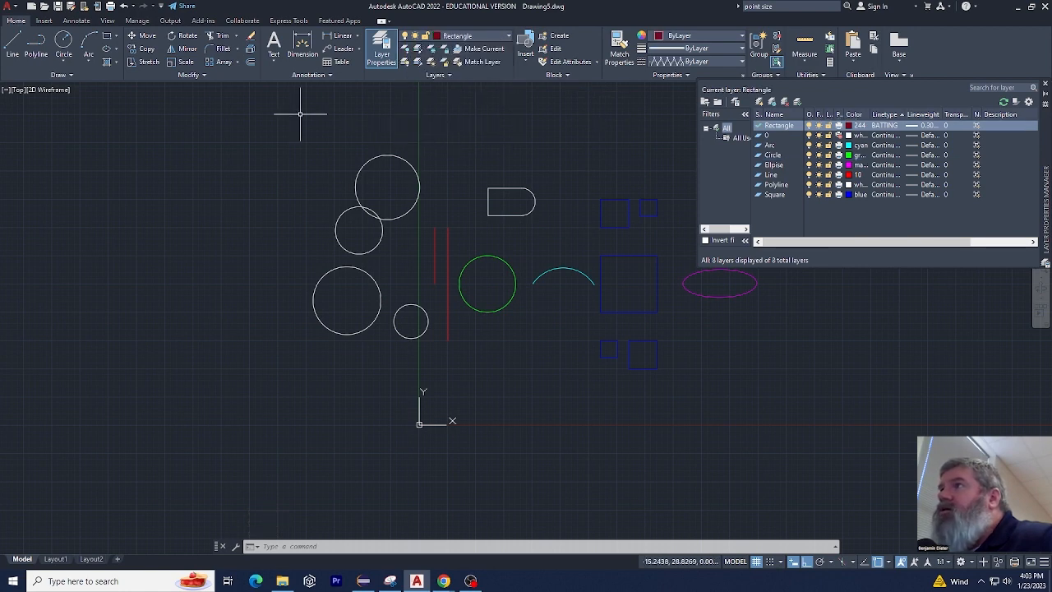
pyautogui.click(107, 37)
pyautogui.click(453, 370)
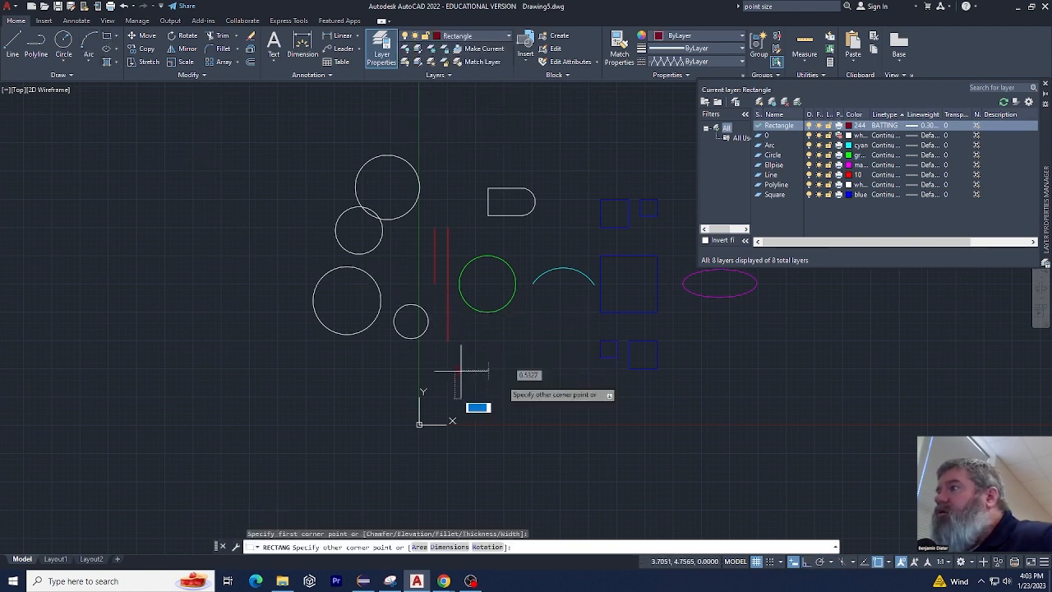
pyautogui.click(584, 421)
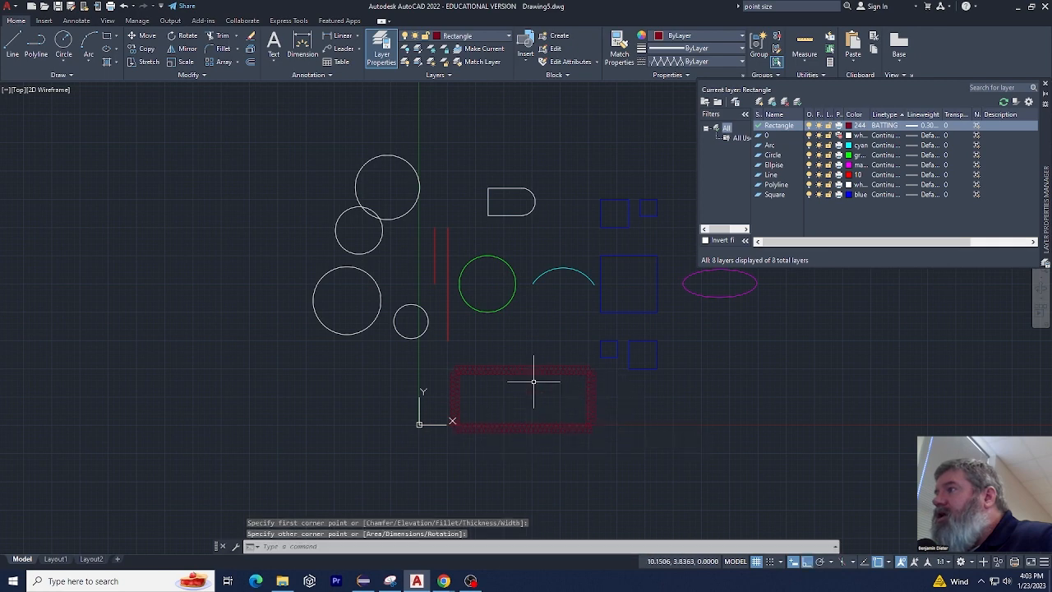
pyautogui.scroll(8, 538, 375)
pyautogui.scroll(-8, 464, 268)
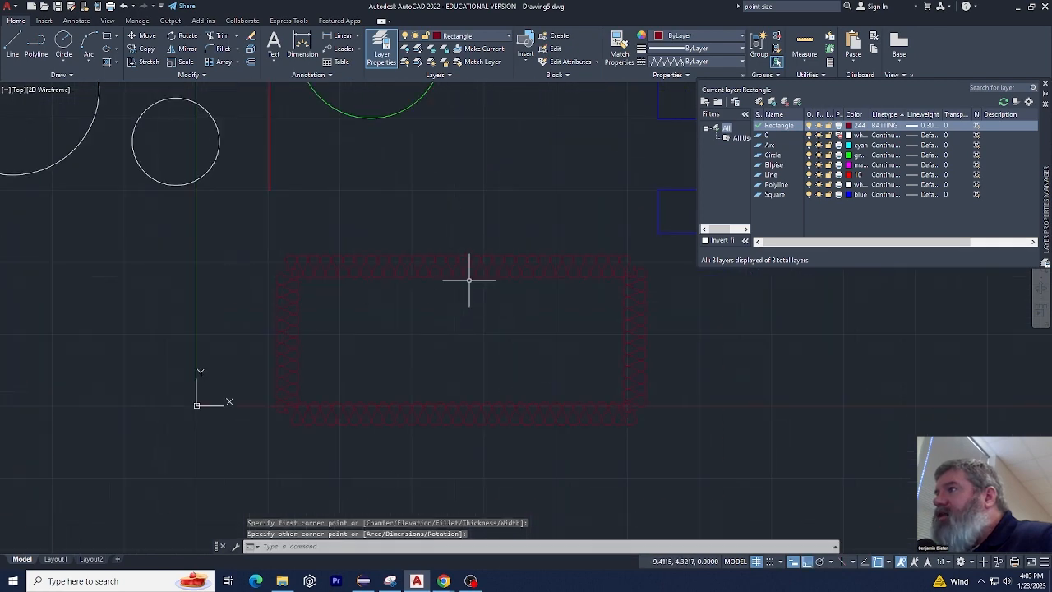
# Change the Rectangle layer's colour to index 95
pyautogui.click(849, 125)
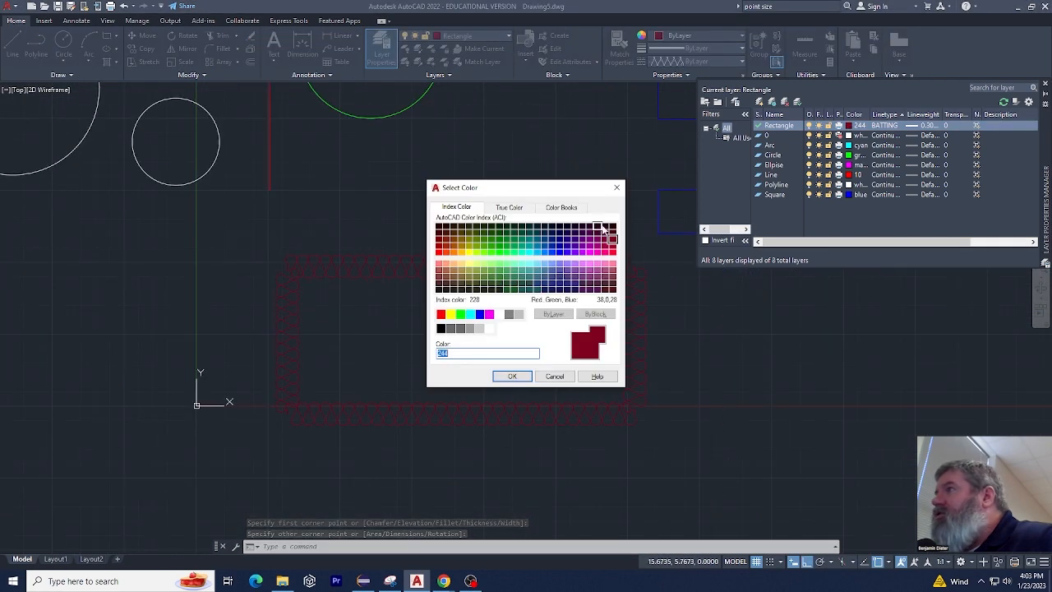
pyautogui.click(507, 254)
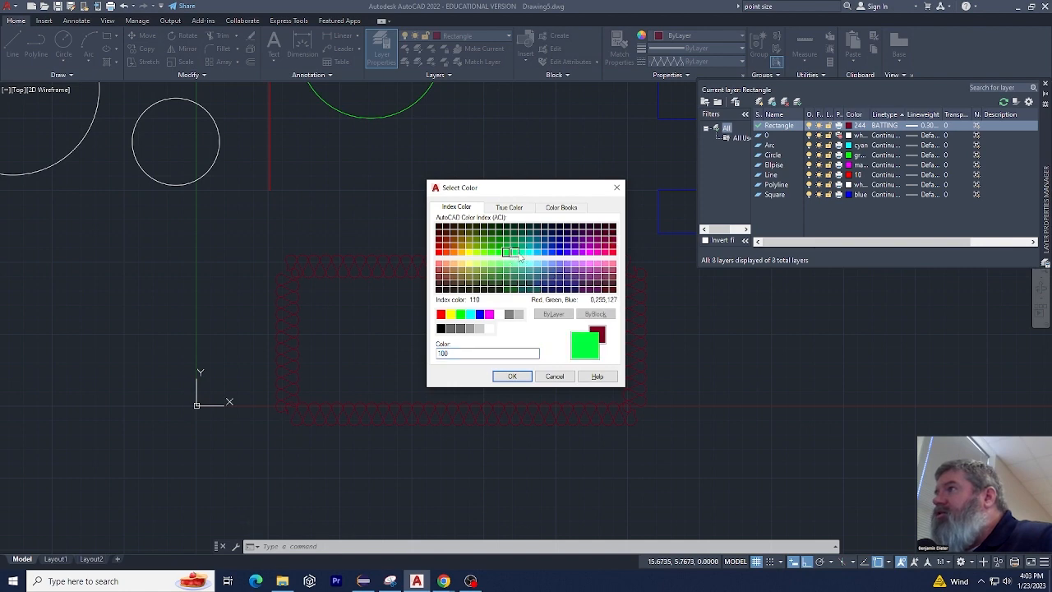
pyautogui.click(537, 254)
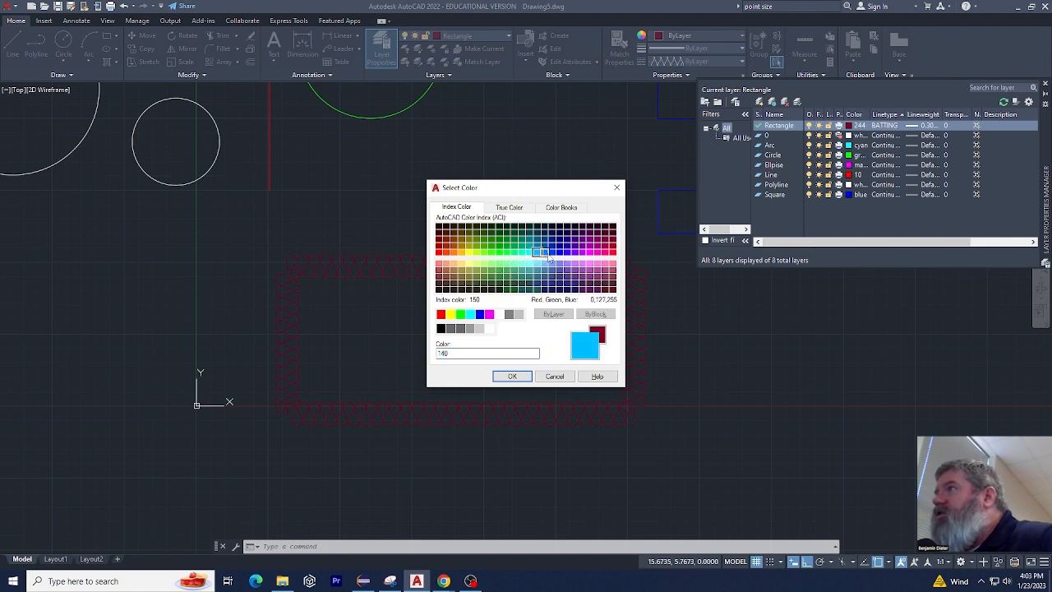
pyautogui.click(500, 278)
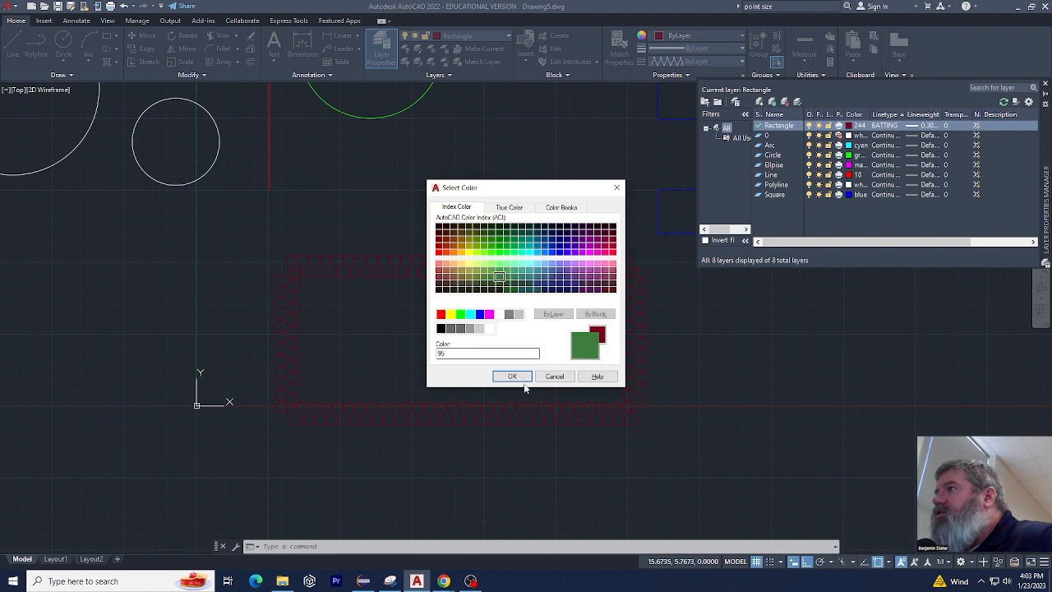
pyautogui.click(512, 375)
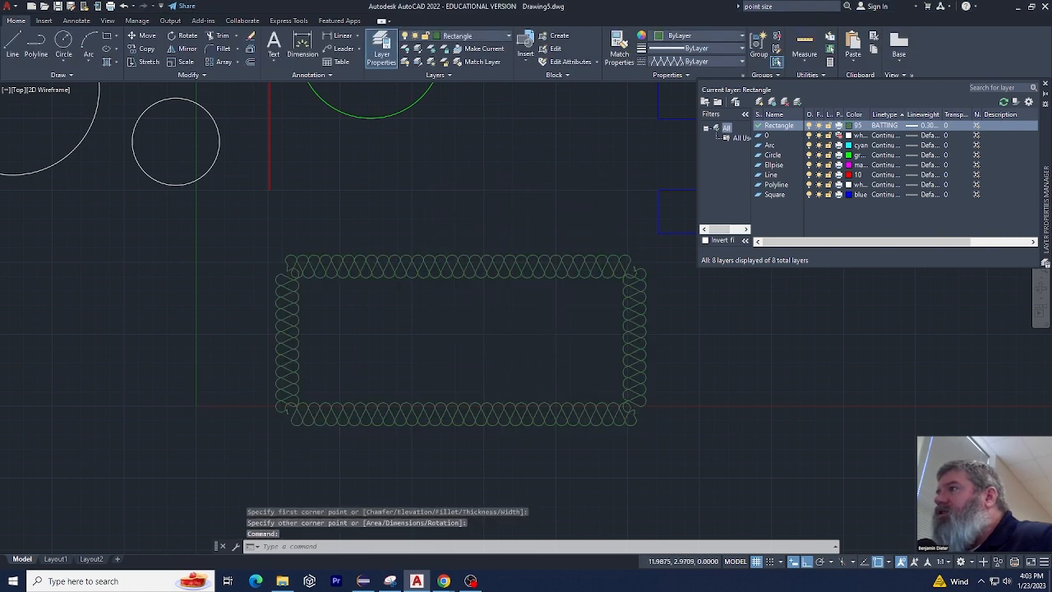
pyautogui.scroll(2, 533, 318)
pyautogui.scroll(-2, 536, 287)
pyautogui.scroll(2, 620, 285)
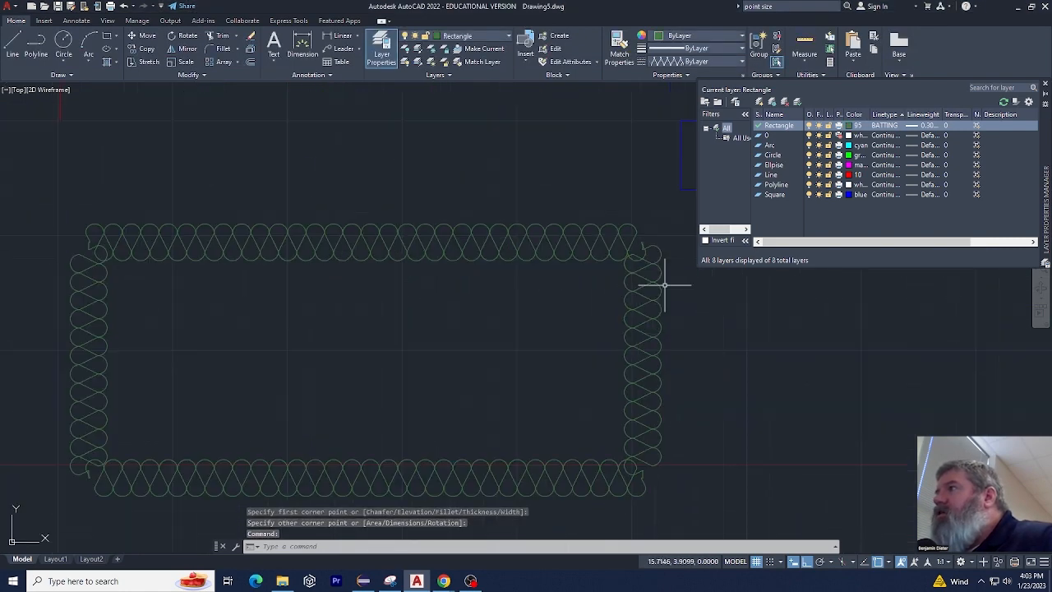
pyautogui.scroll(-4, 559, 275)
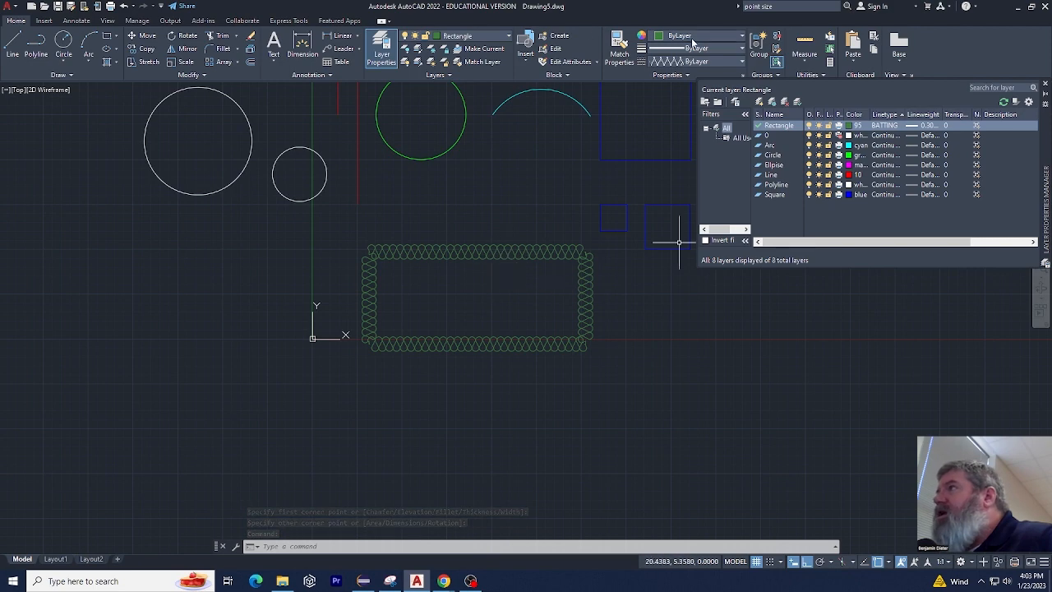
# Try ByBlock and ACAD_ISO02W100 as the current linetype with no object selected
pyautogui.click(703, 61)
pyautogui.click(684, 88)
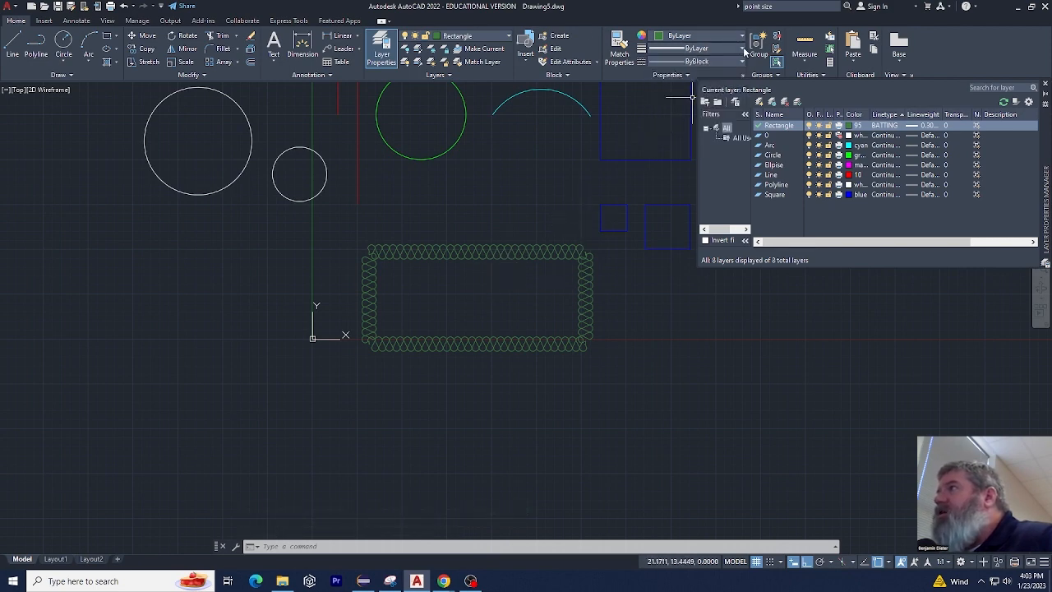
pyautogui.click(739, 36)
pyautogui.click(738, 37)
pyautogui.click(724, 58)
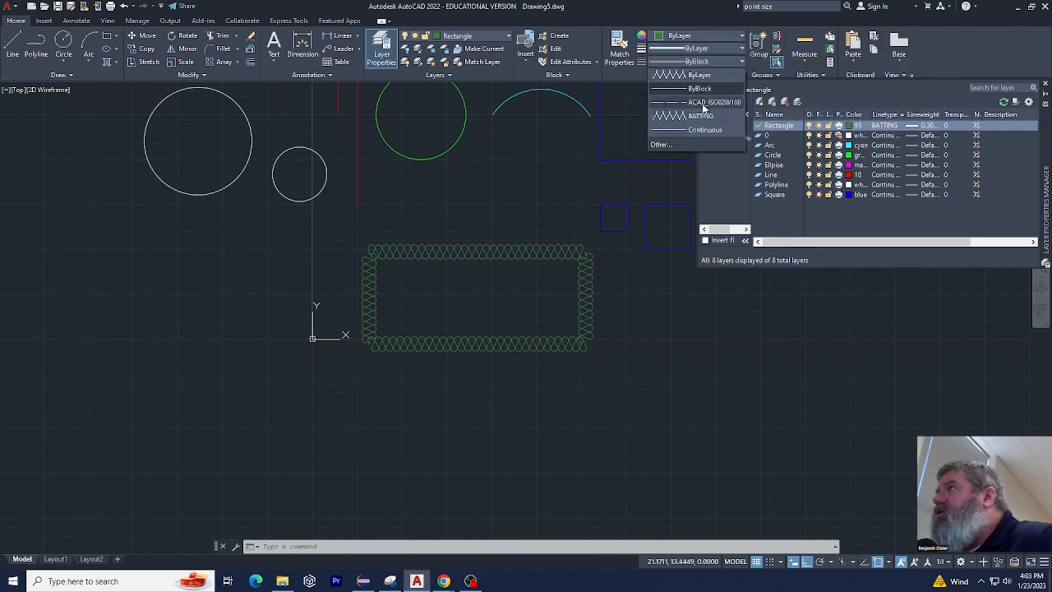
pyautogui.click(703, 103)
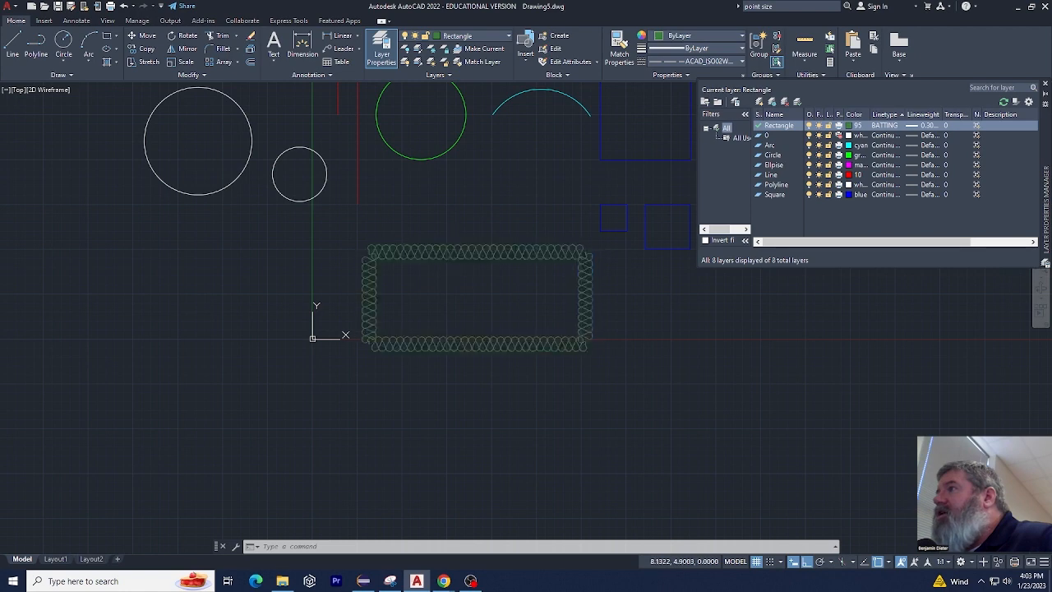
# Override the batting-patterned rectangle's linetype with ByBlock and clear the selection
pyautogui.click(451, 254)
pyautogui.click(723, 62)
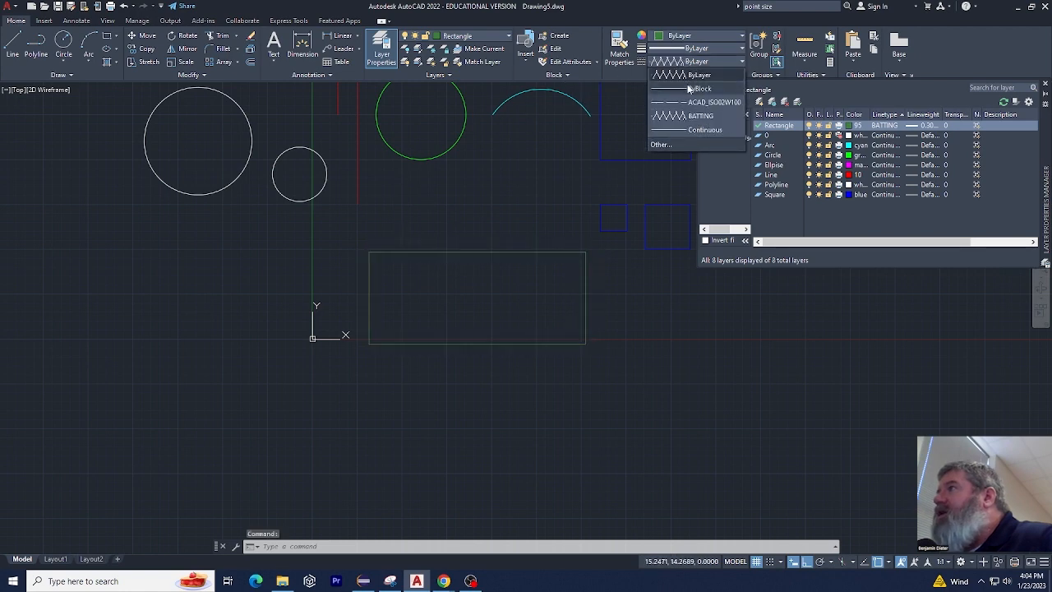
pyautogui.click(694, 88)
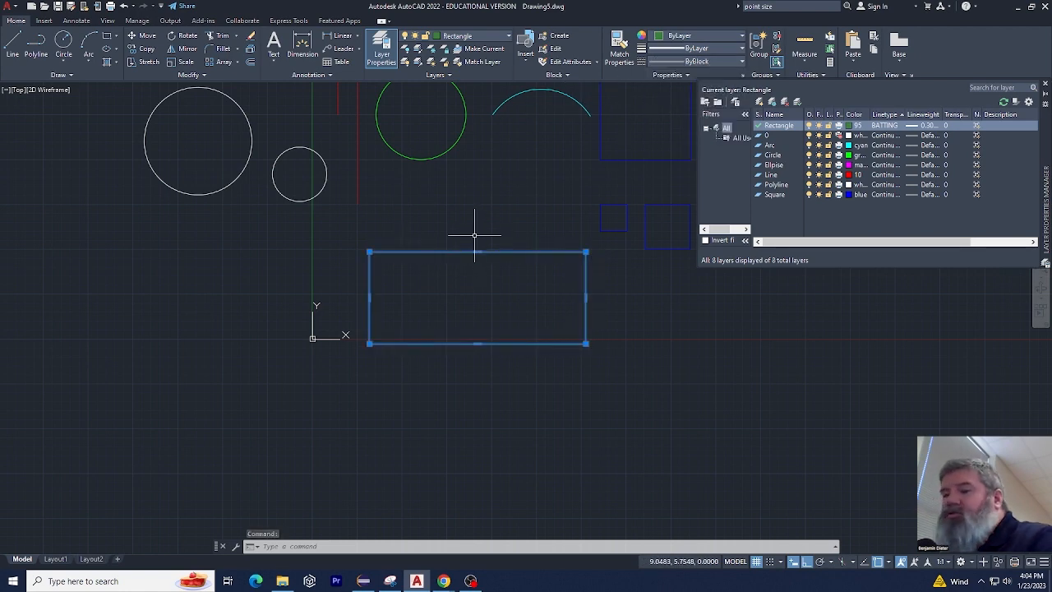
pyautogui.press('Escape')
pyautogui.press('Escape')
pyautogui.press('Escape')
# Set the current linetype to Continuous with nothing selected, and assign ACAD_ISO02W100 to the green rectangle beside the origin
pyautogui.click(715, 61)
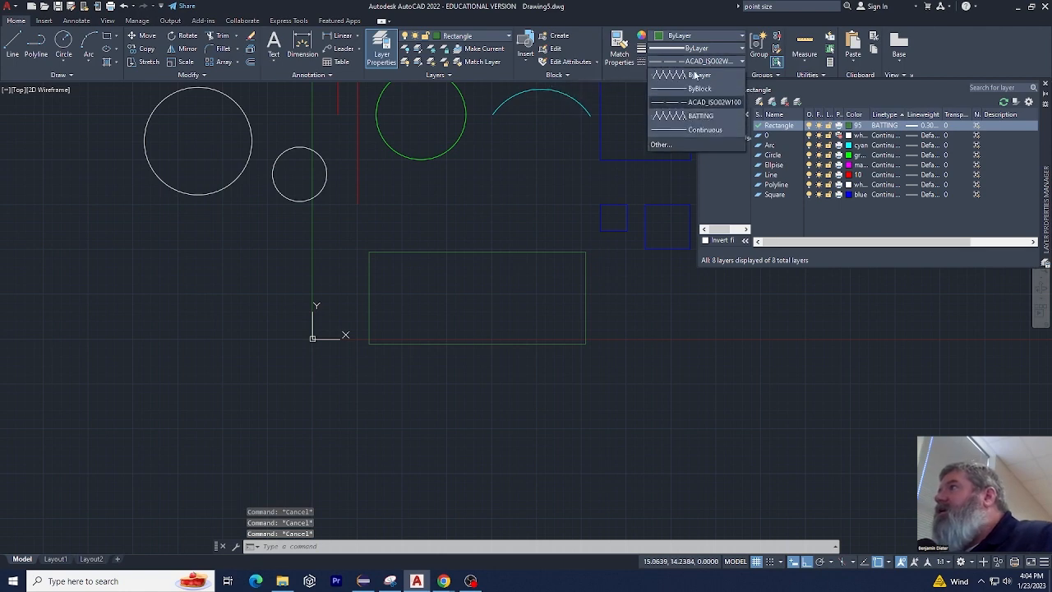
pyautogui.click(686, 134)
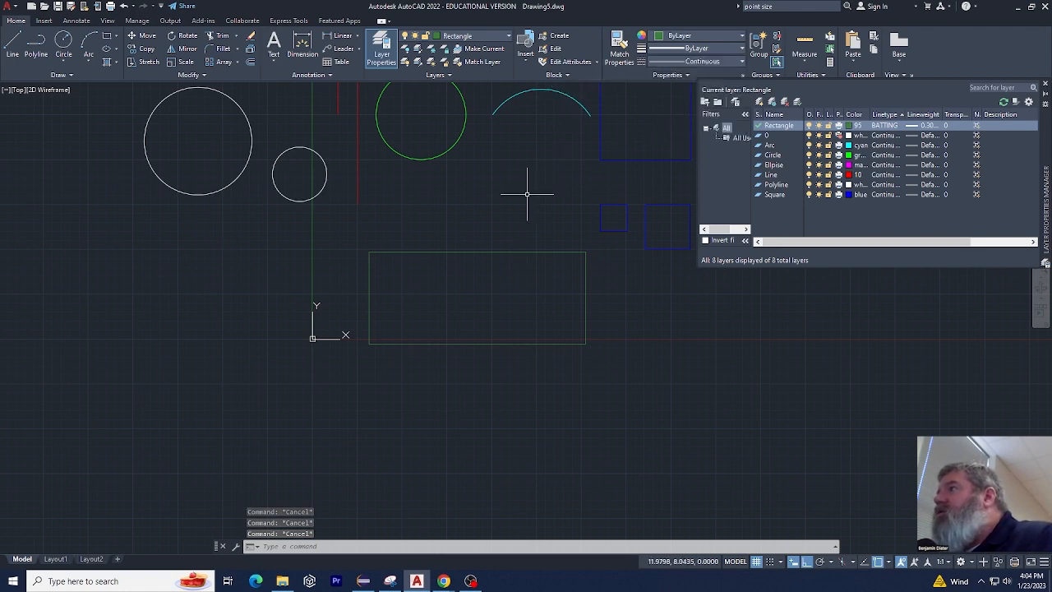
pyautogui.click(494, 216)
pyautogui.click(446, 280)
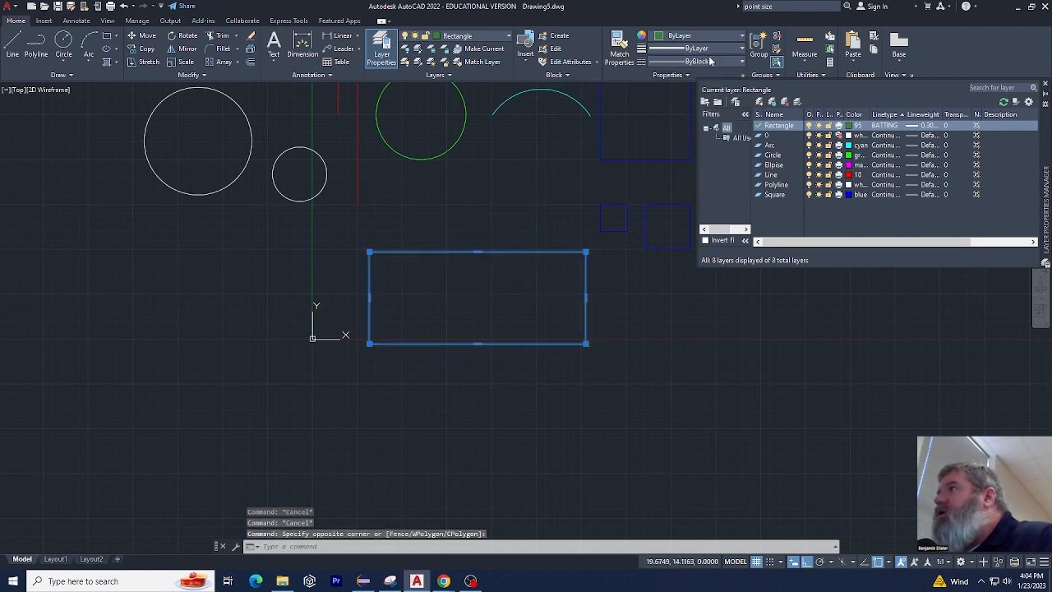
pyautogui.click(711, 62)
pyautogui.click(703, 102)
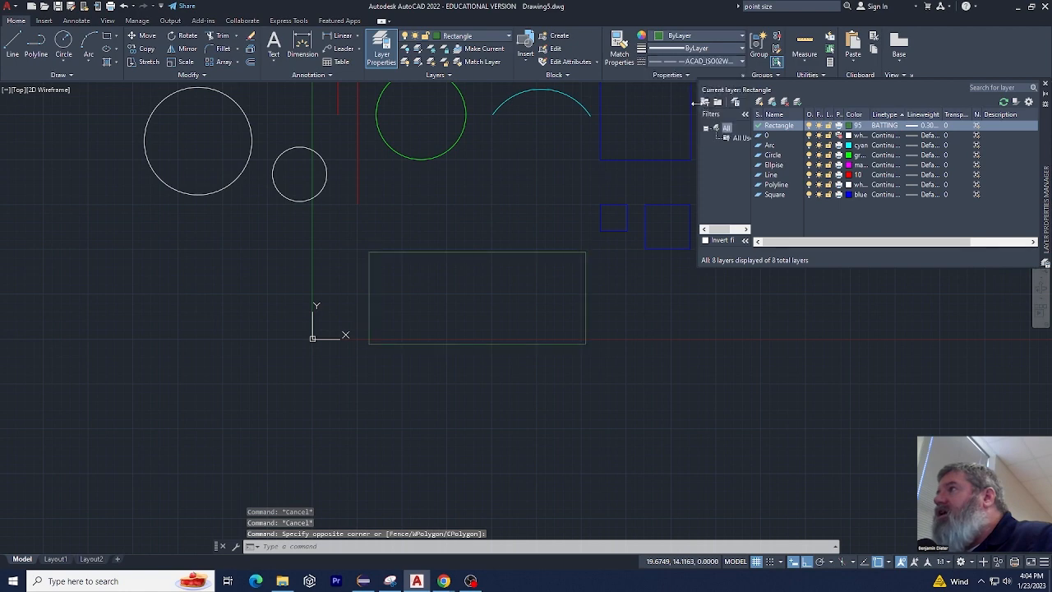
pyautogui.click(535, 224)
pyautogui.click(465, 227)
pyautogui.click(360, 275)
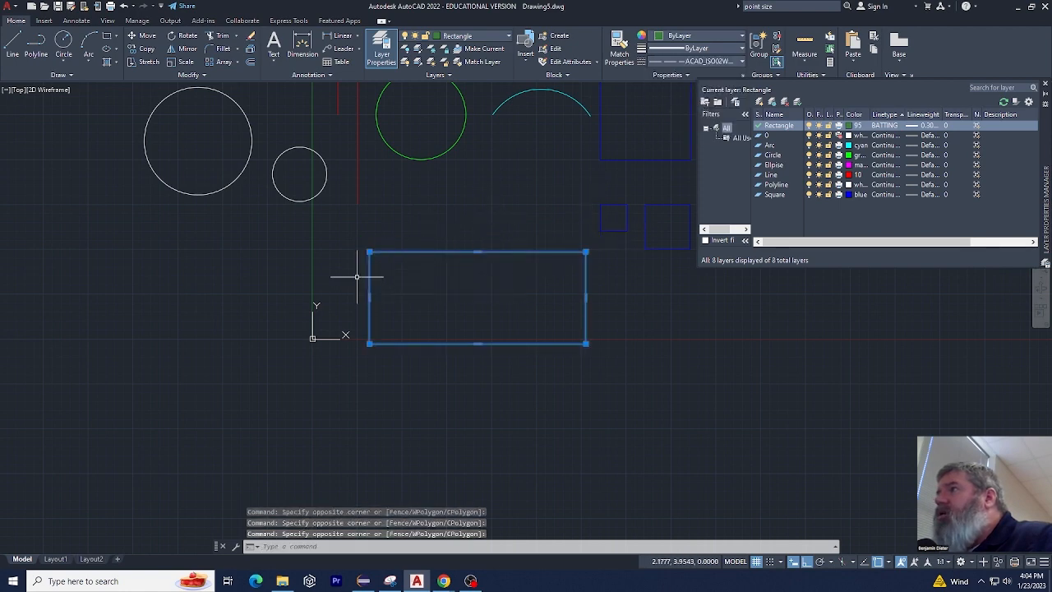
pyautogui.press('Escape')
pyautogui.press('Escape')
pyautogui.press('Escape')
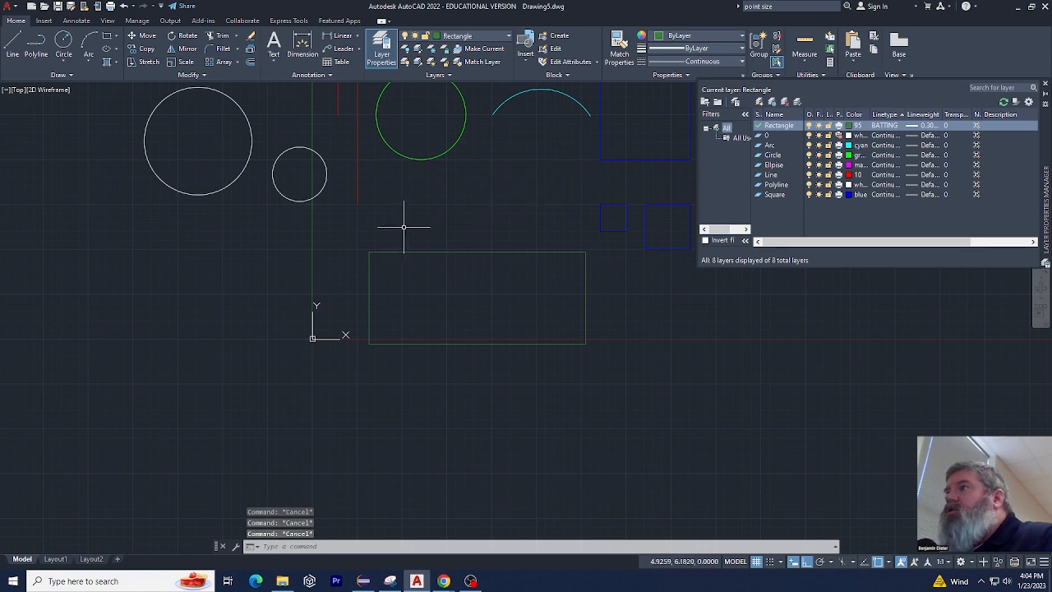
pyautogui.scroll(-4, 420, 228)
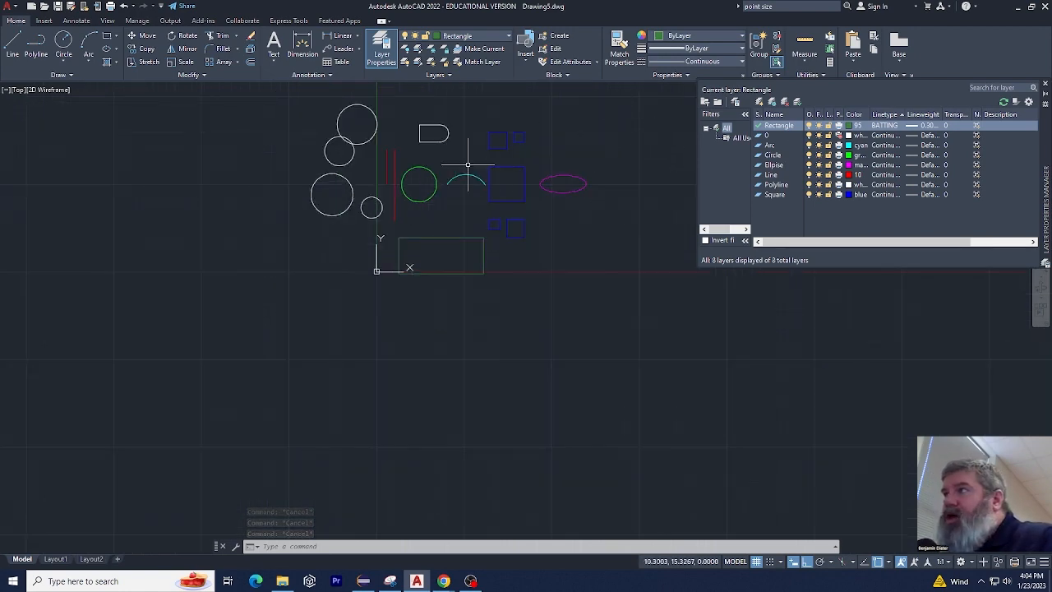
pyautogui.scroll(2, 386, 92)
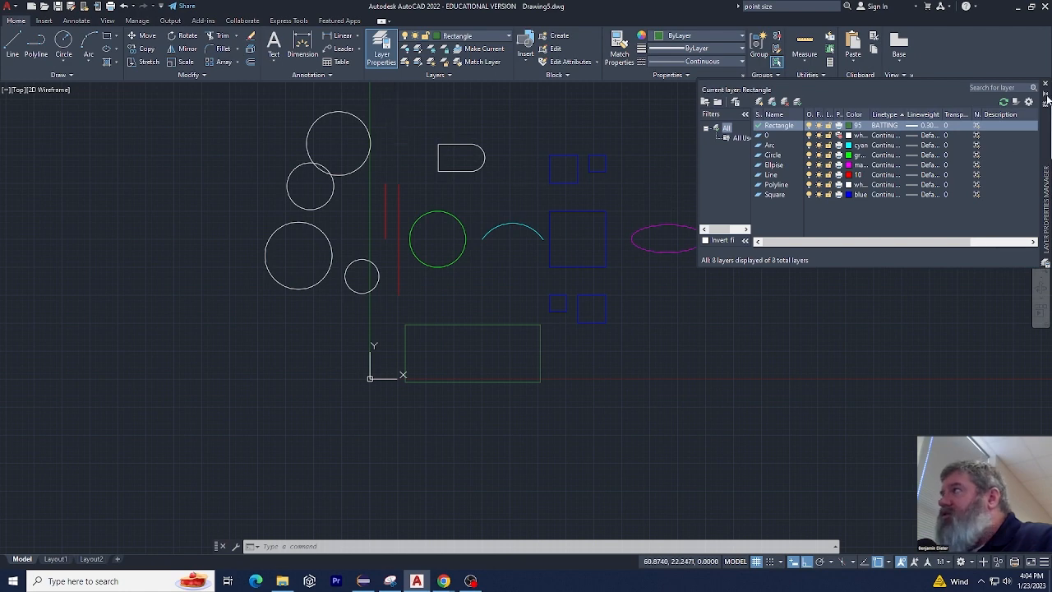